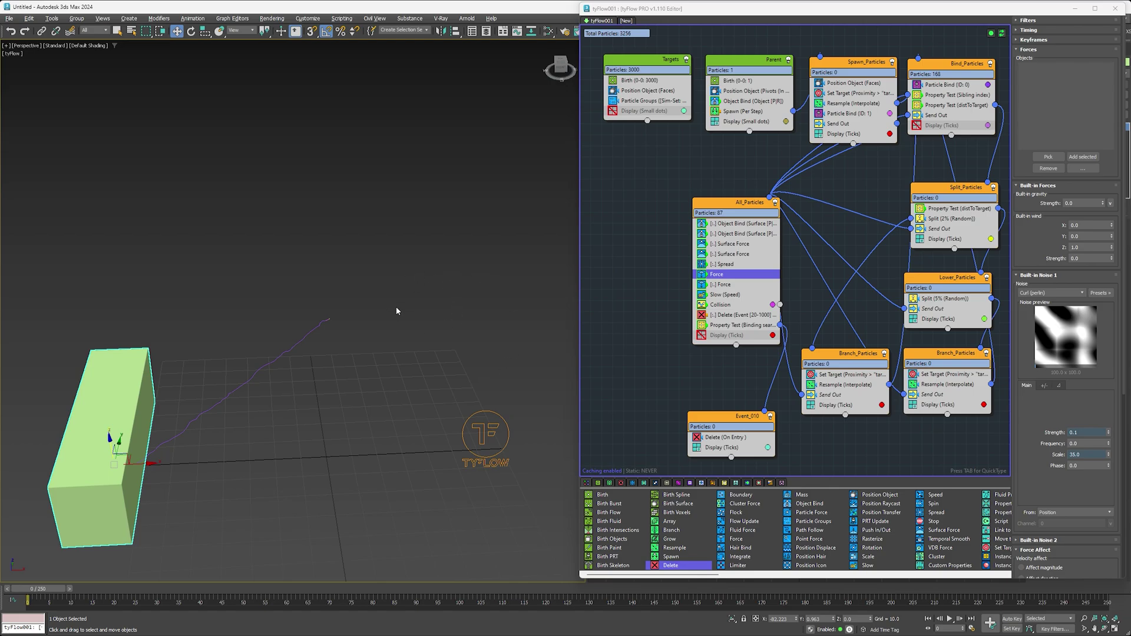
- Clone the box as a copy named Box002 and move it away from the original
{"action": "middle_click_drag", "start_coordinate": [340, 413], "coordinate": [279, 387], "text": "alt"}
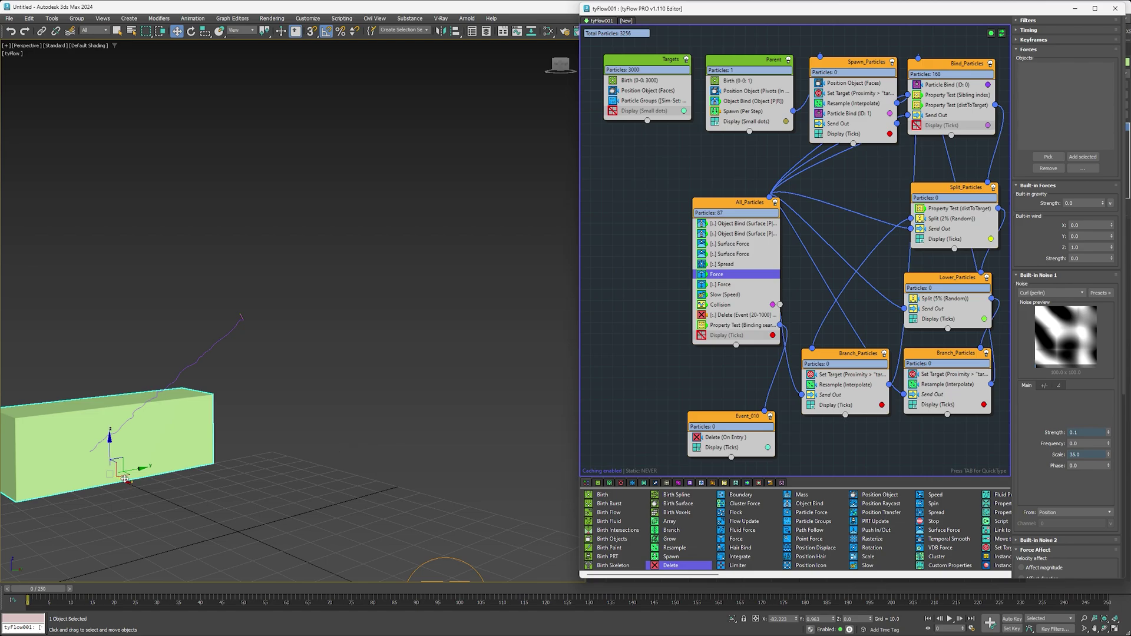
{"action": "mouse_move", "coordinate": [125, 479]}
{"action": "left_mouse_down", "text": "shift"}
{"action": "mouse_move", "coordinate": [191, 481]}
{"action": "mouse_move", "coordinate": [425, 559]}
{"action": "left_mouse_up", "text": "shift"}
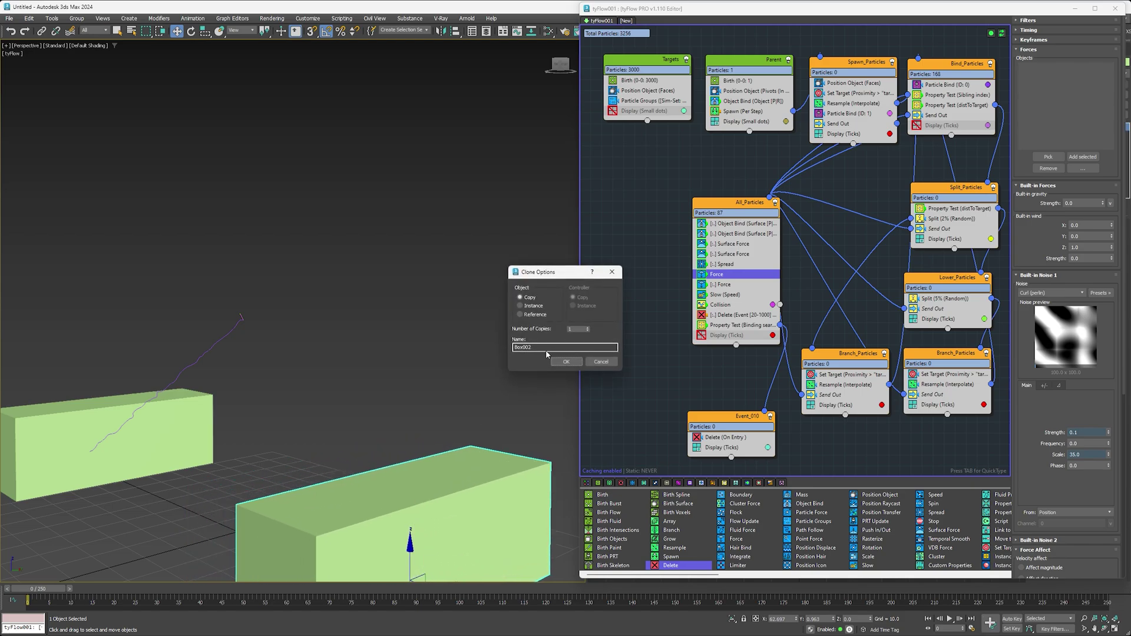
{"action": "left_click", "coordinate": [565, 362]}
{"action": "mouse_move", "coordinate": [357, 412]}
{"action": "middle_mouse_down", "text": "alt"}
{"action": "mouse_move", "coordinate": [391, 416]}
{"action": "mouse_move", "coordinate": [379, 409]}
{"action": "mouse_move", "coordinate": [465, 372]}
{"action": "middle_mouse_up", "text": "alt"}
- Add Box002 to the Position Object, Object Bind and both Surface Force operators
{"action": "left_click", "coordinate": [649, 91]}
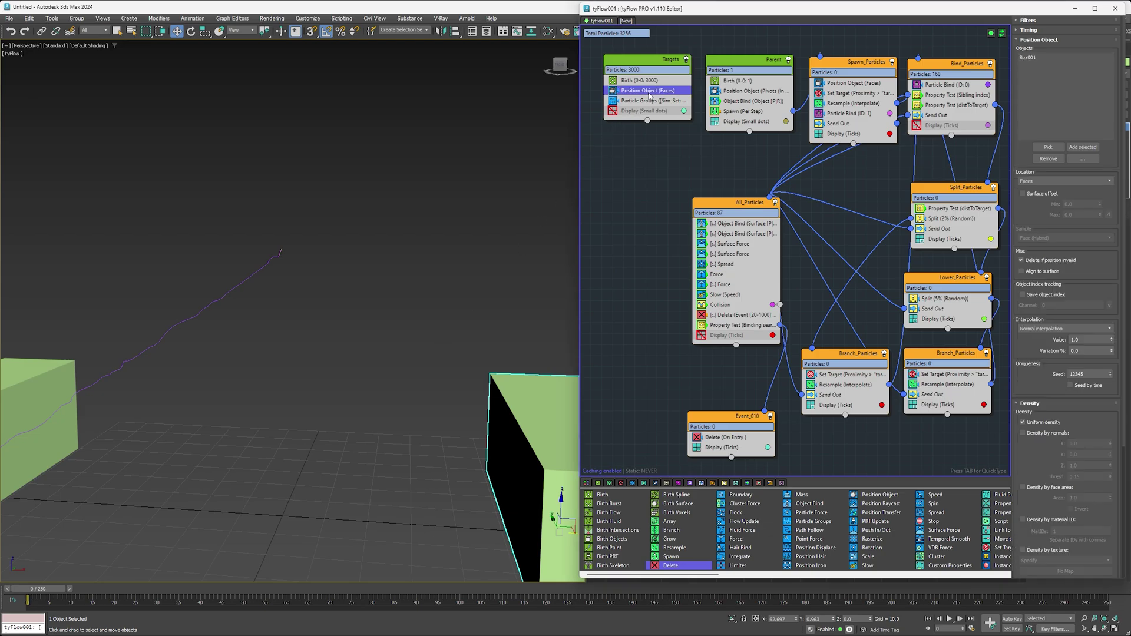
{"action": "left_click", "coordinate": [1052, 150]}
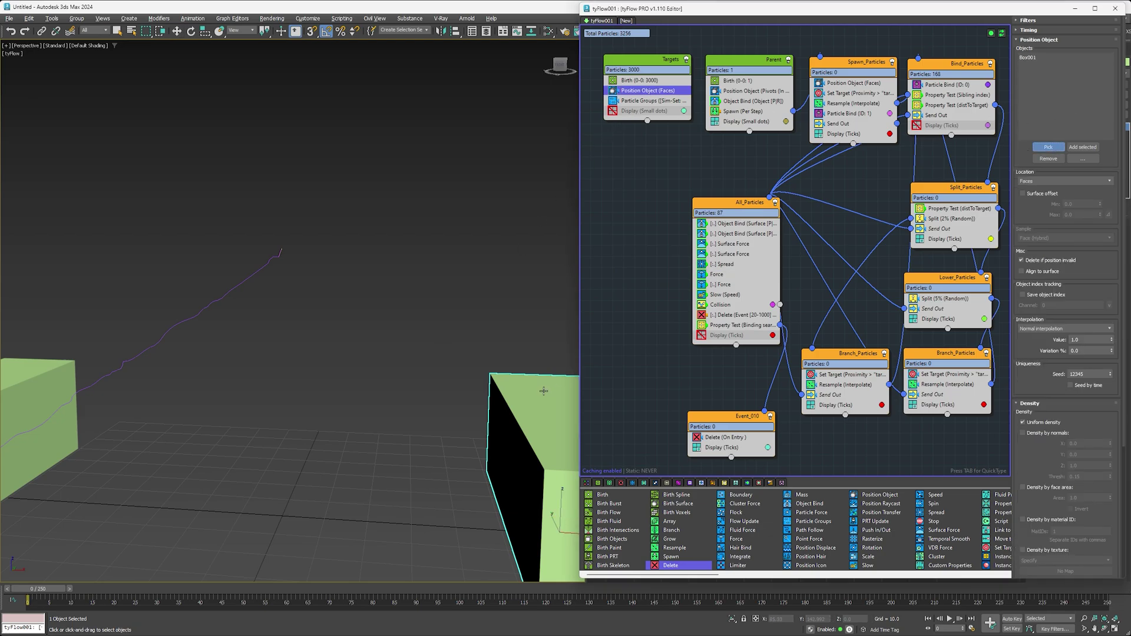
{"action": "left_click", "coordinate": [562, 512]}
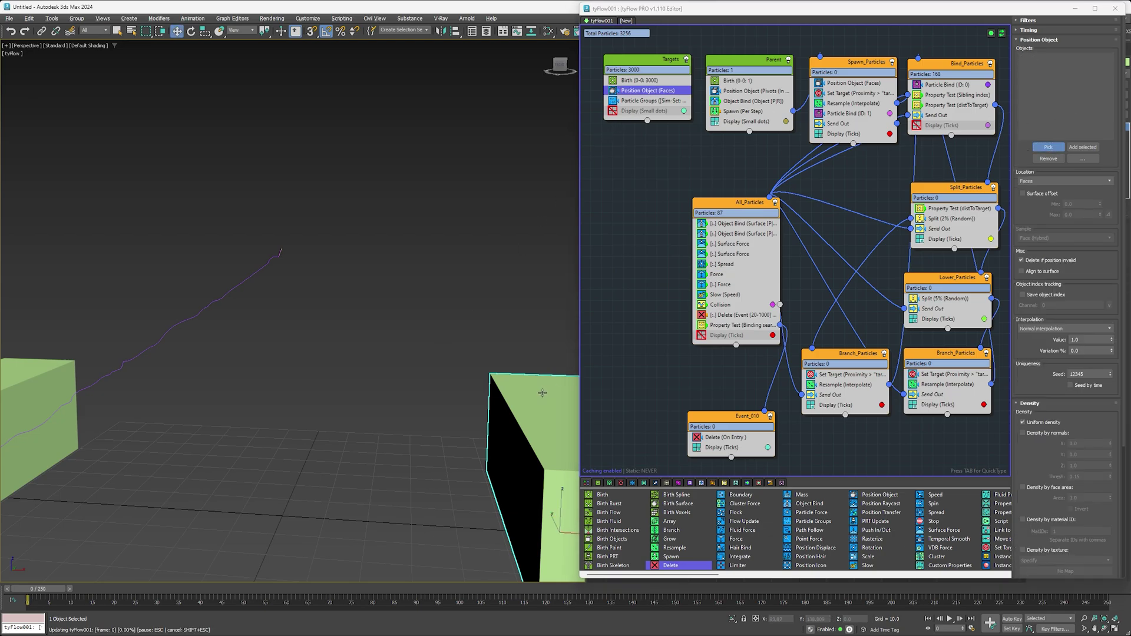
{"action": "left_click", "coordinate": [731, 225]}
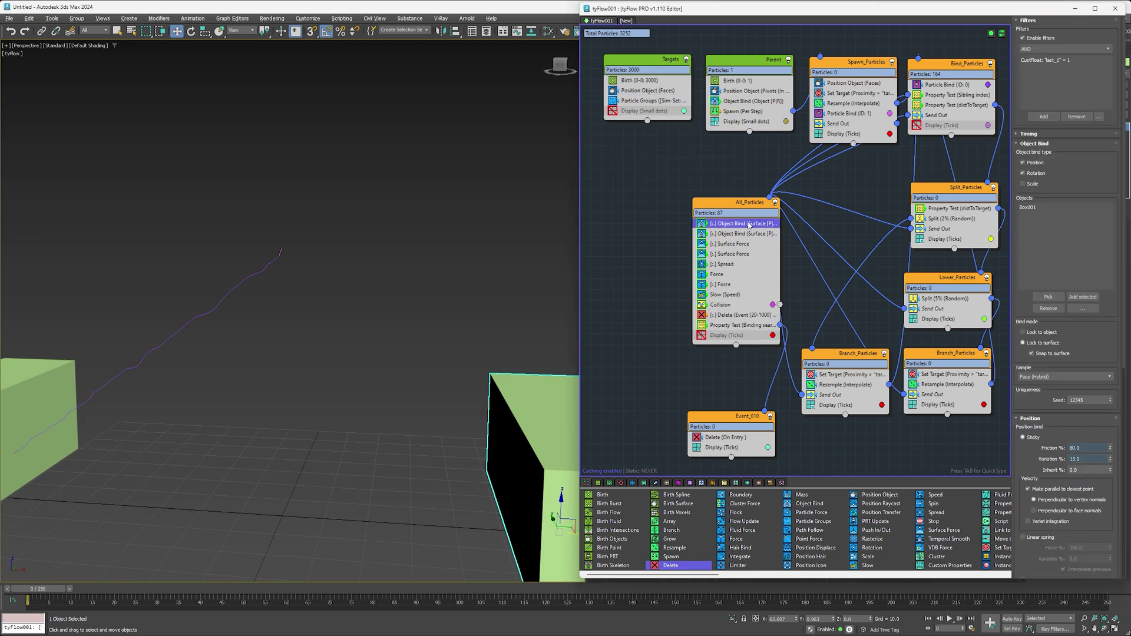
{"action": "left_click", "coordinate": [1082, 298]}
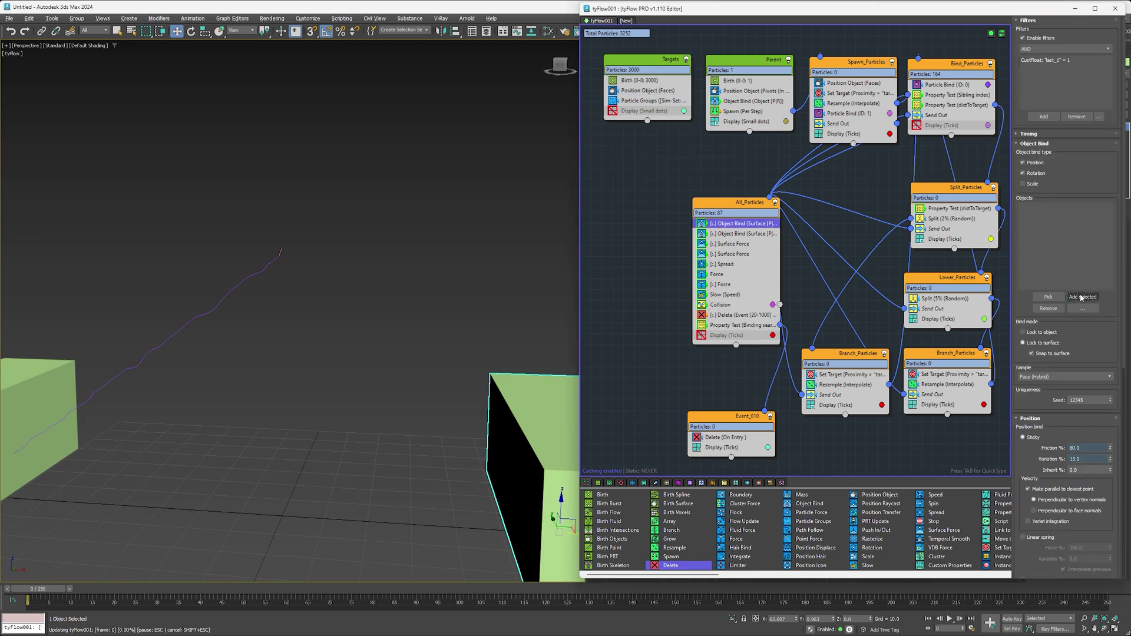
{"action": "left_click", "coordinate": [734, 245]}
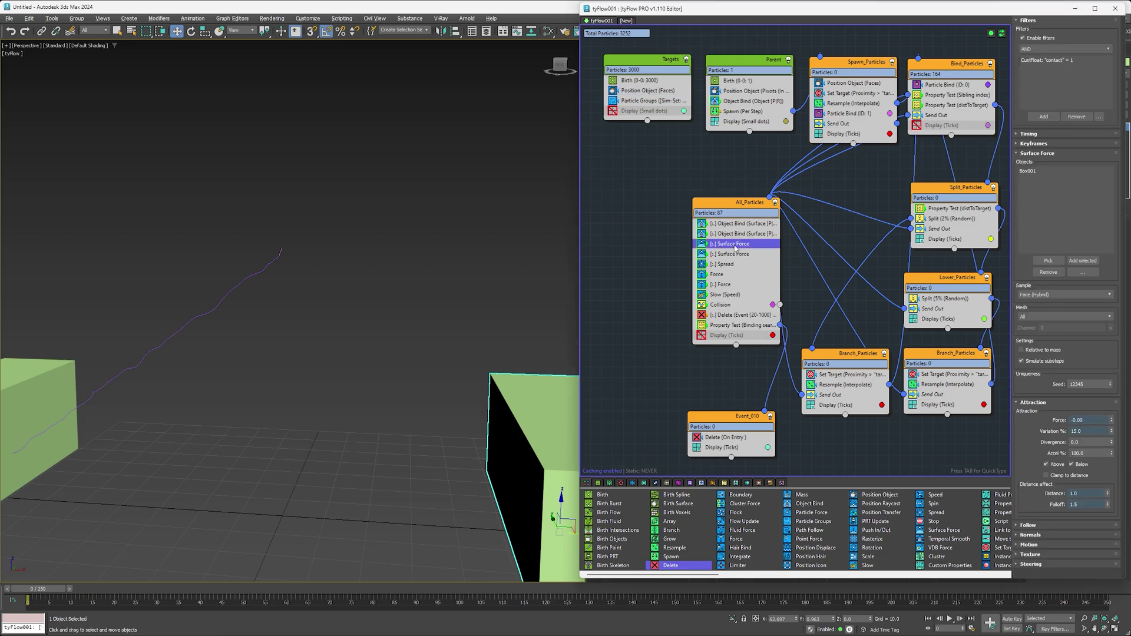
{"action": "left_click", "coordinate": [1083, 260]}
{"action": "key", "text": "Down"}
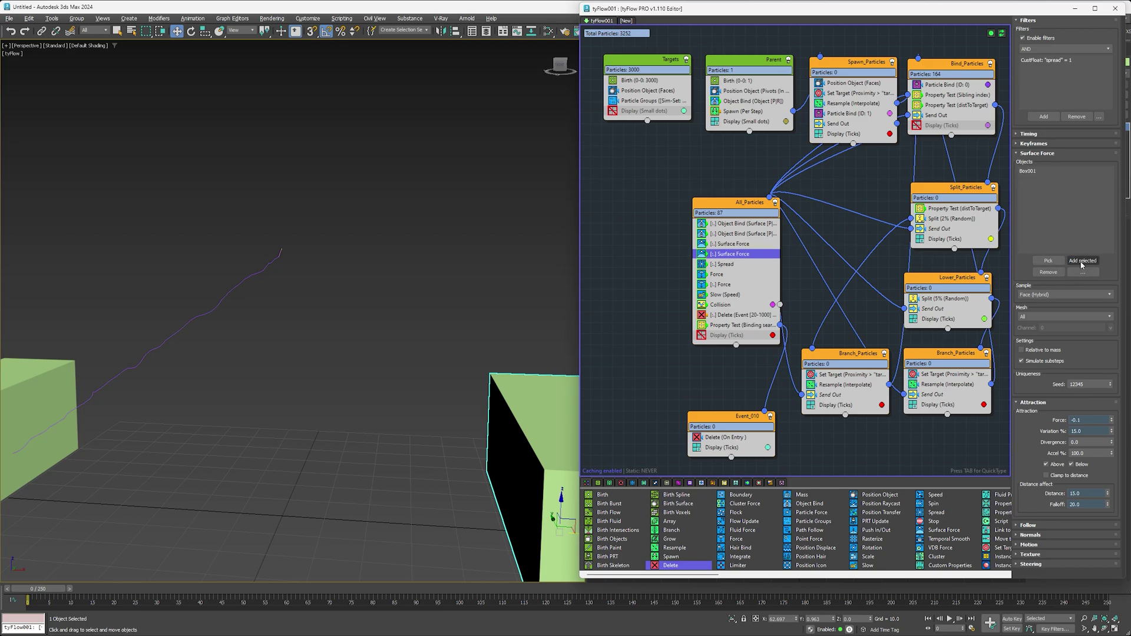
{"action": "left_click", "coordinate": [1083, 261]}
- Add Box001 and Box002 to the Set Target operators, then scrub to frame 40
{"action": "left_click", "coordinate": [860, 93]}
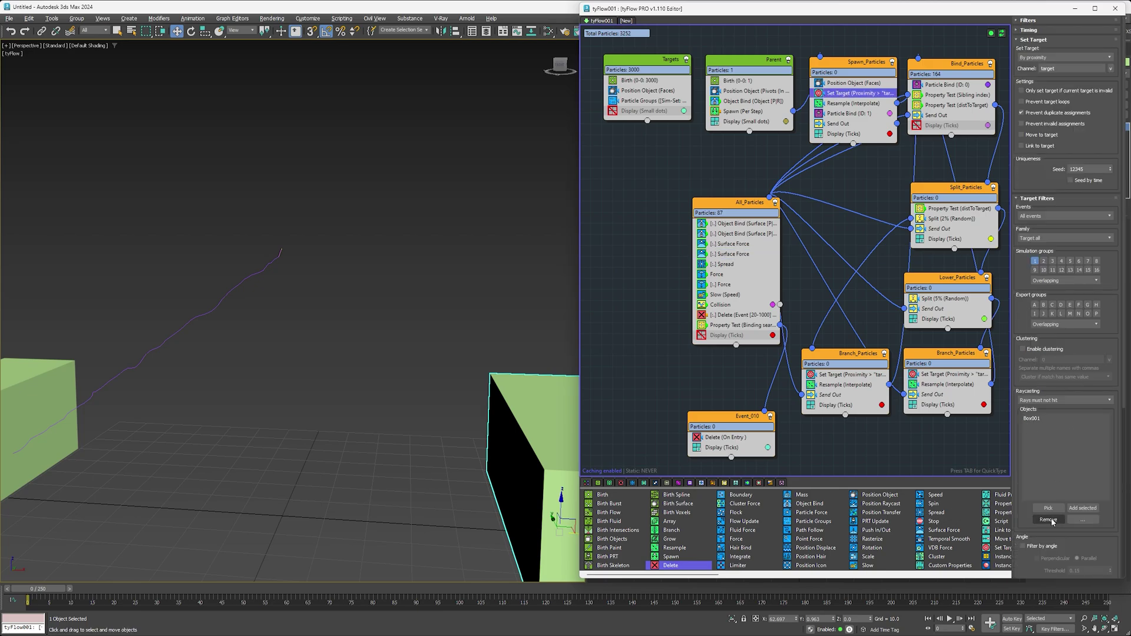
{"action": "left_click", "coordinate": [844, 375]}
{"action": "left_click", "coordinate": [1083, 457]}
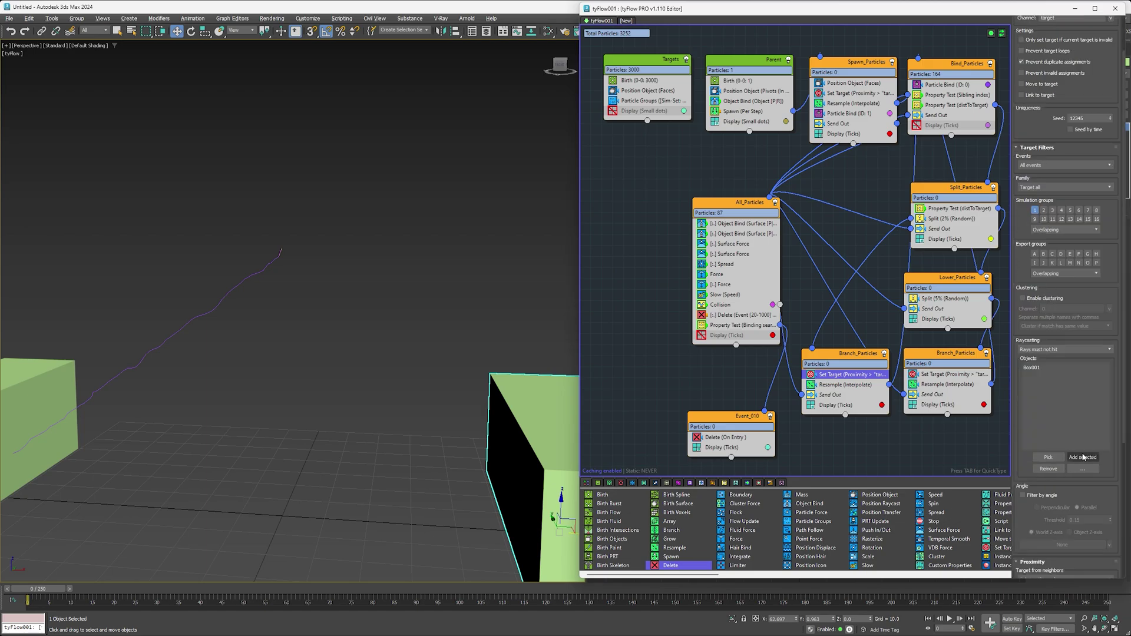
{"action": "left_click", "coordinate": [948, 374]}
{"action": "left_click", "coordinate": [1089, 457]}
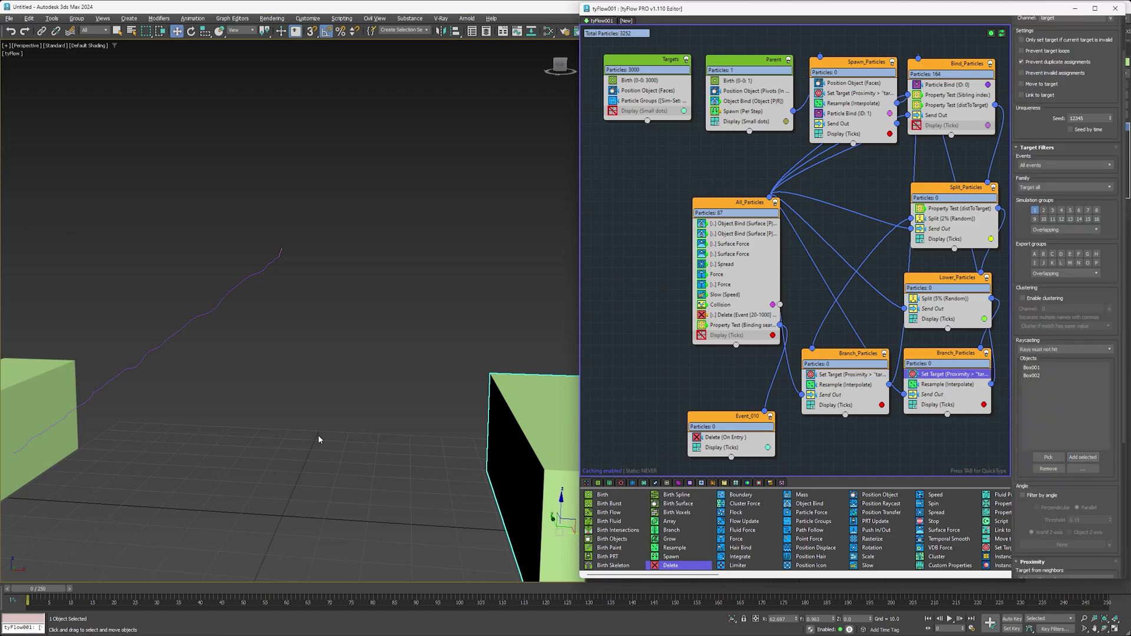
{"action": "mouse_move", "coordinate": [42, 587]}
{"action": "left_mouse_down"}
{"action": "mouse_move", "coordinate": [217, 585]}
{"action": "mouse_move", "coordinate": [29, 588]}
{"action": "left_mouse_up"}
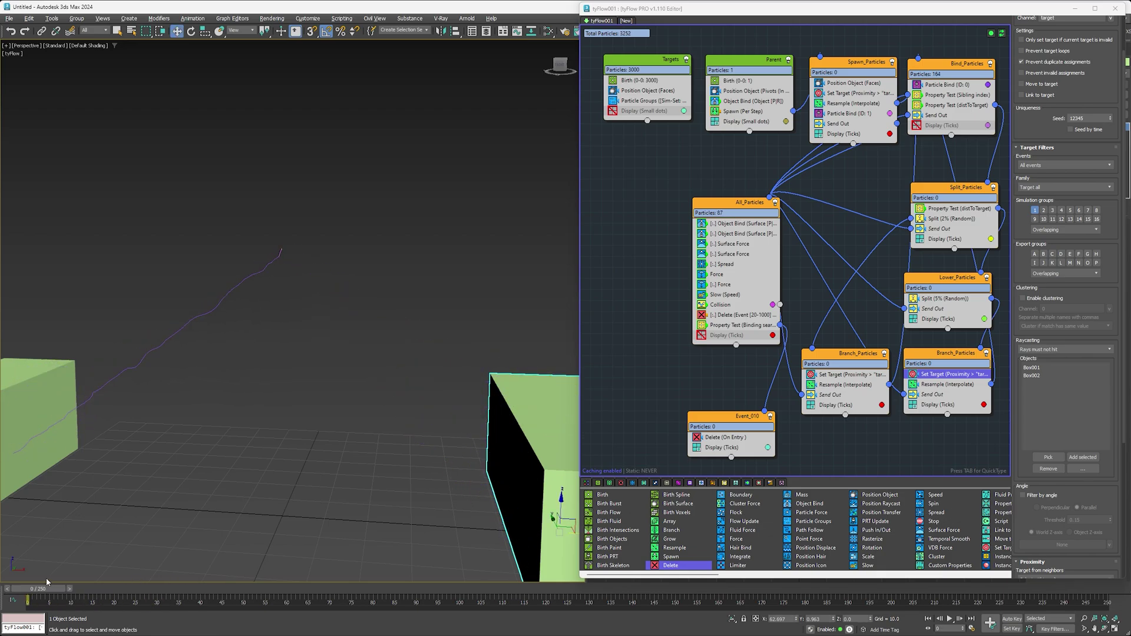
{"action": "middle_click_drag", "start_coordinate": [358, 465], "coordinate": [333, 438], "text": "alt"}
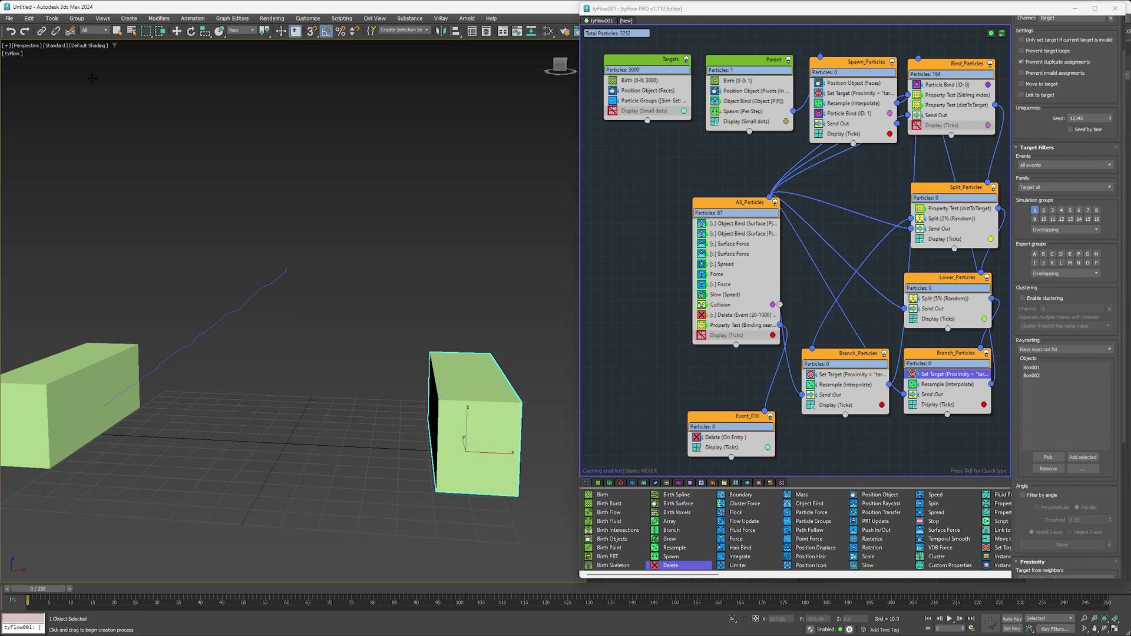
- Draw a large Standard Primitives Plane under the two boxes in the perspective viewport
{"action": "left_click", "coordinate": [129, 18]}
{"action": "mouse_move", "coordinate": [147, 33]}
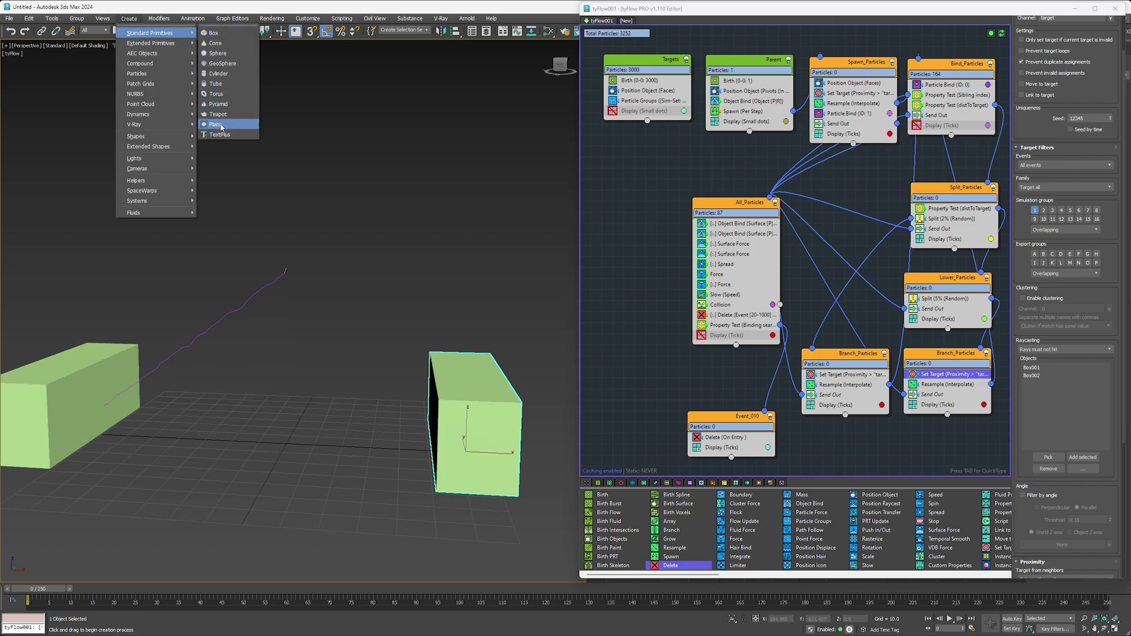
{"action": "left_click", "coordinate": [223, 125]}
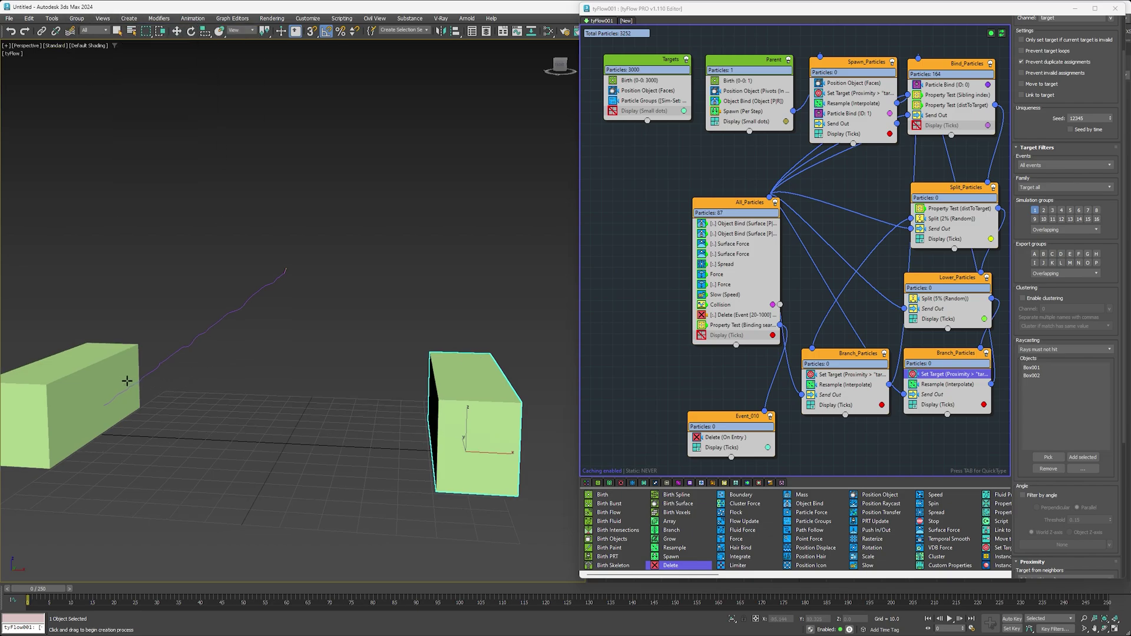
{"action": "left_click_drag", "start_coordinate": [121, 378], "coordinate": [561, 576]}
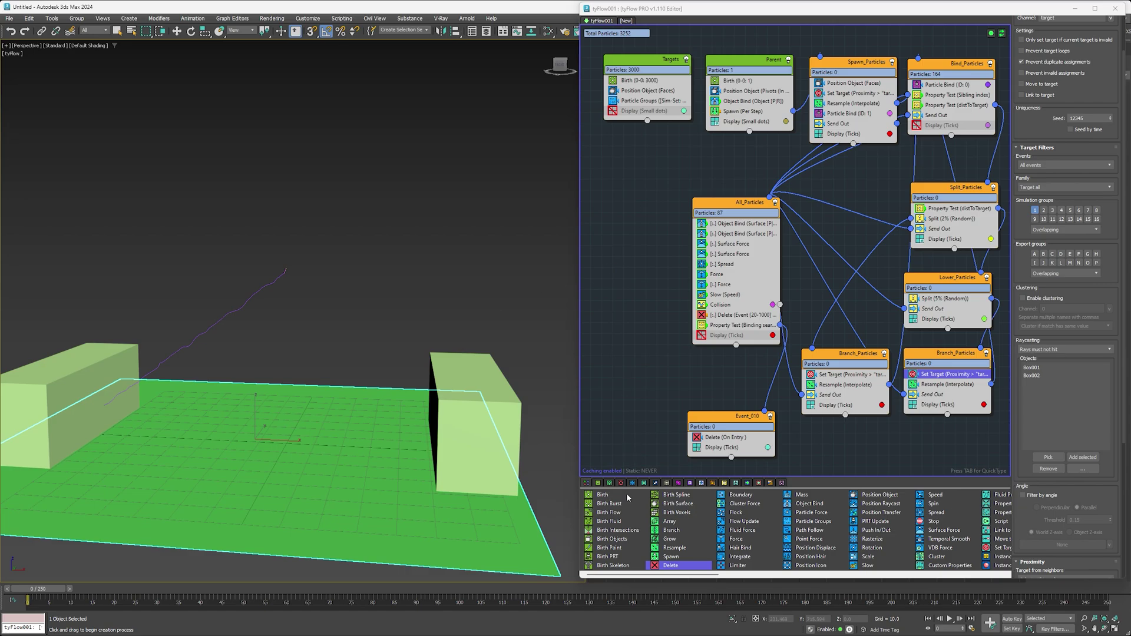
- Spawn particles from Targets into a new event positioned on Plane001, in simulation group 2
{"action": "left_click_drag", "start_coordinate": [670, 556], "coordinate": [622, 109]}
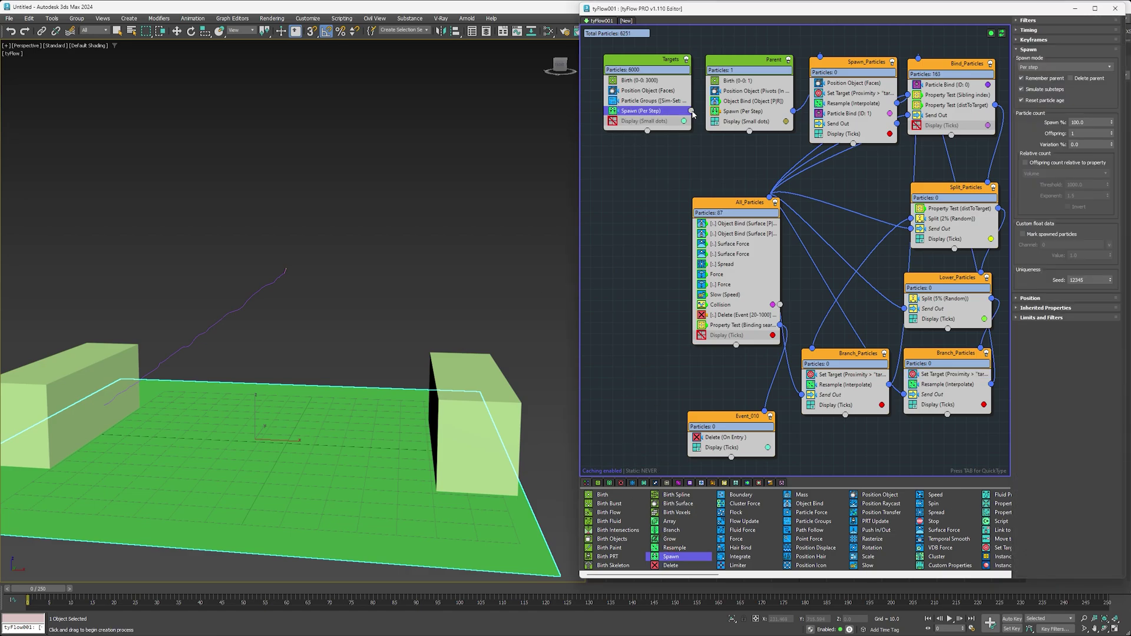
{"action": "left_click_drag", "start_coordinate": [693, 112], "coordinate": [637, 168]}
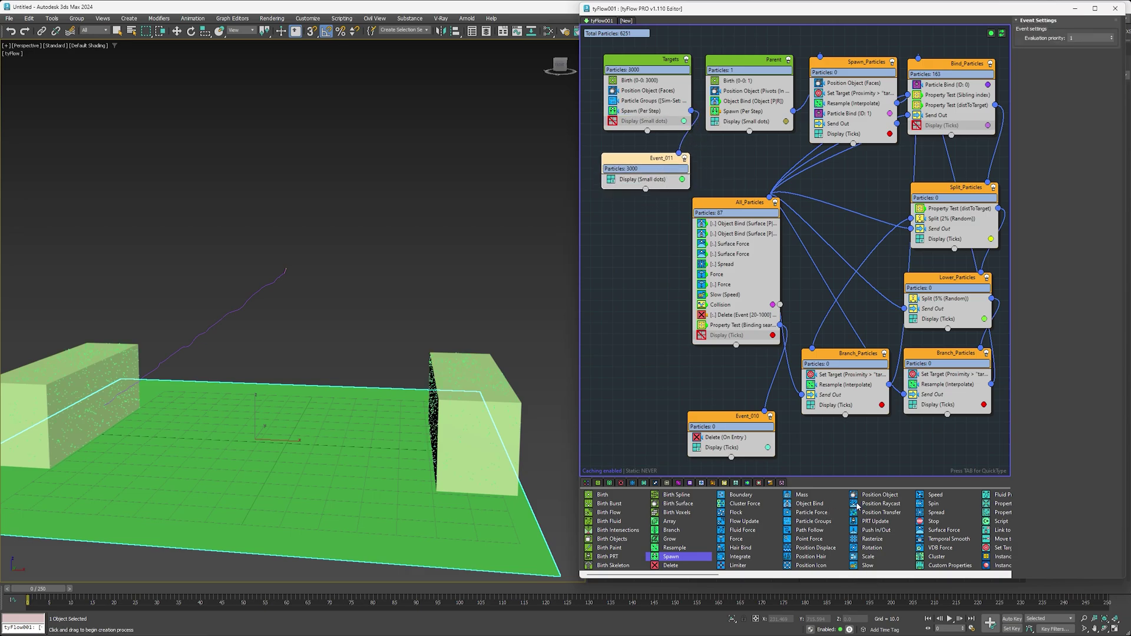
{"action": "left_click_drag", "start_coordinate": [860, 496], "coordinate": [648, 180]}
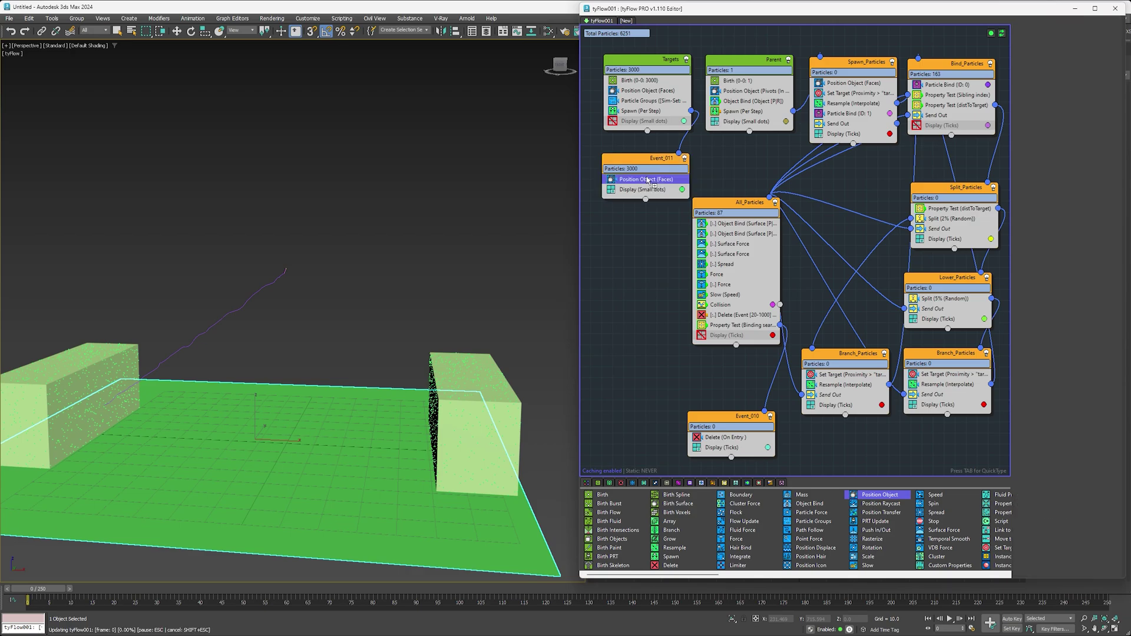
{"action": "left_click", "coordinate": [1088, 150]}
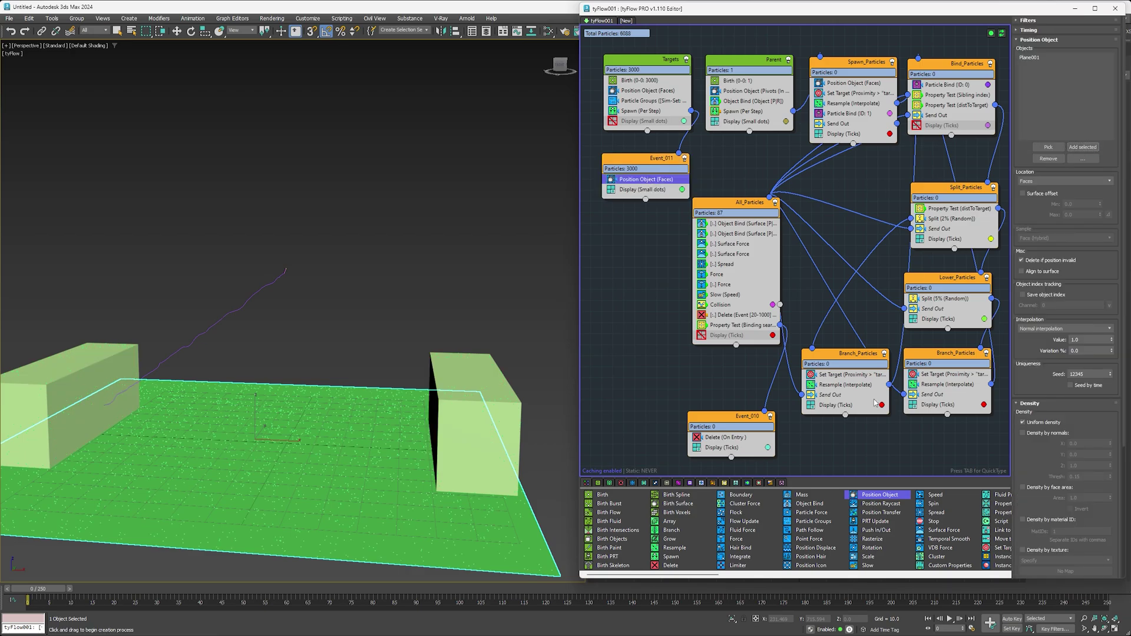
{"action": "left_click_drag", "start_coordinate": [812, 523], "coordinate": [647, 178]}
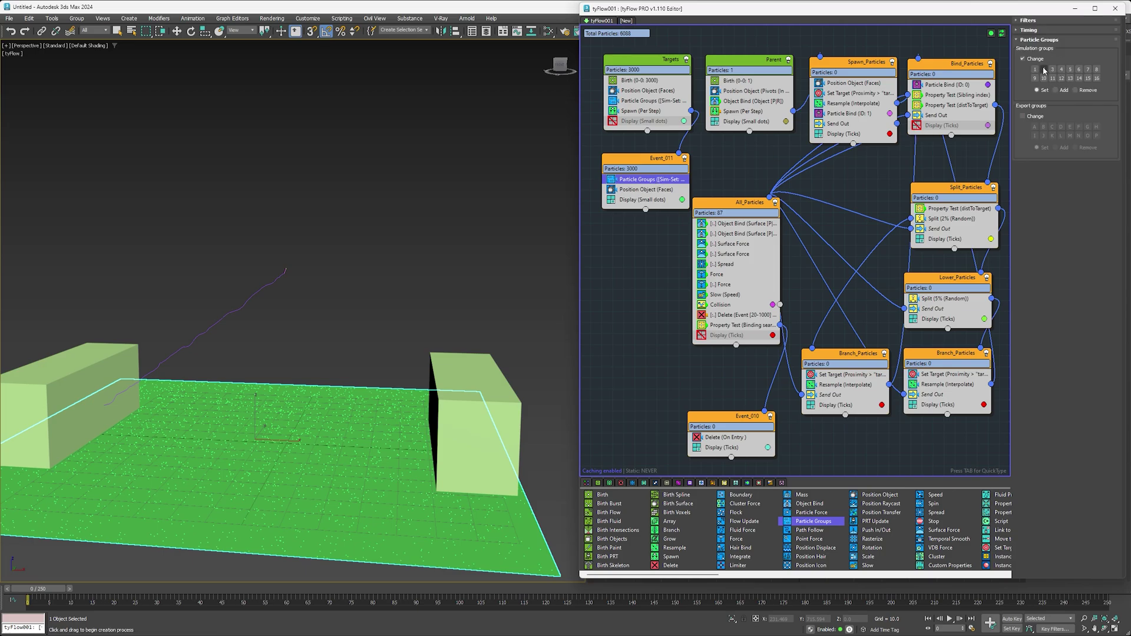
{"action": "left_click", "coordinate": [1043, 69]}
- Enable simulation group 2 in the Set Target operators' target filters and add Custom Properties to Bind_Particles
{"action": "left_click", "coordinate": [839, 94]}
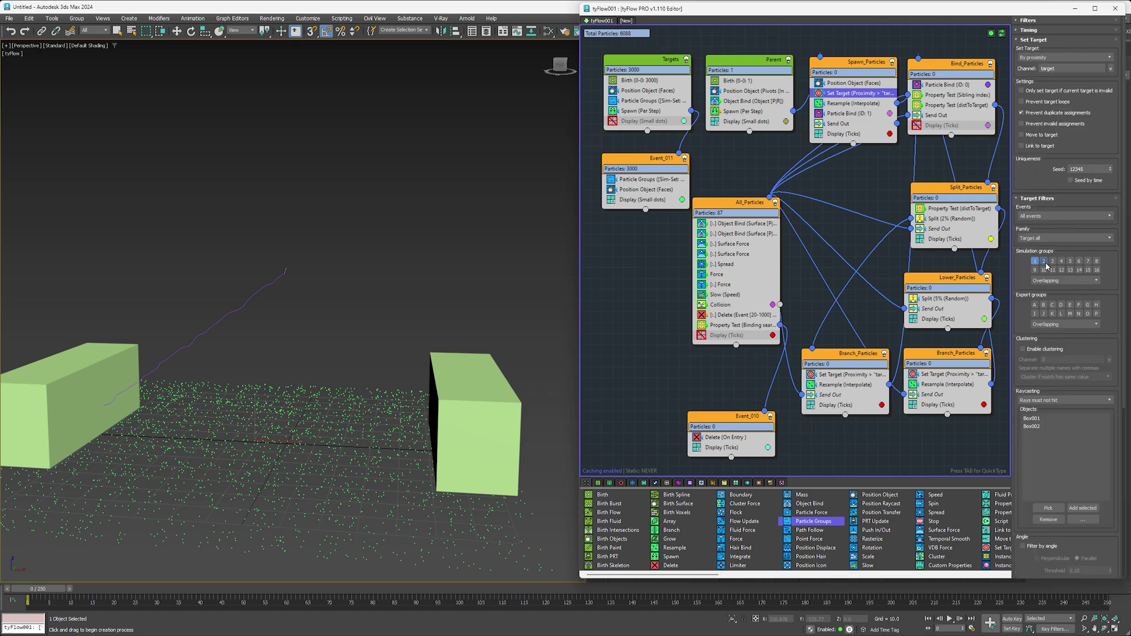
{"action": "left_click", "coordinate": [863, 378]}
{"action": "left_click", "coordinate": [1043, 261]}
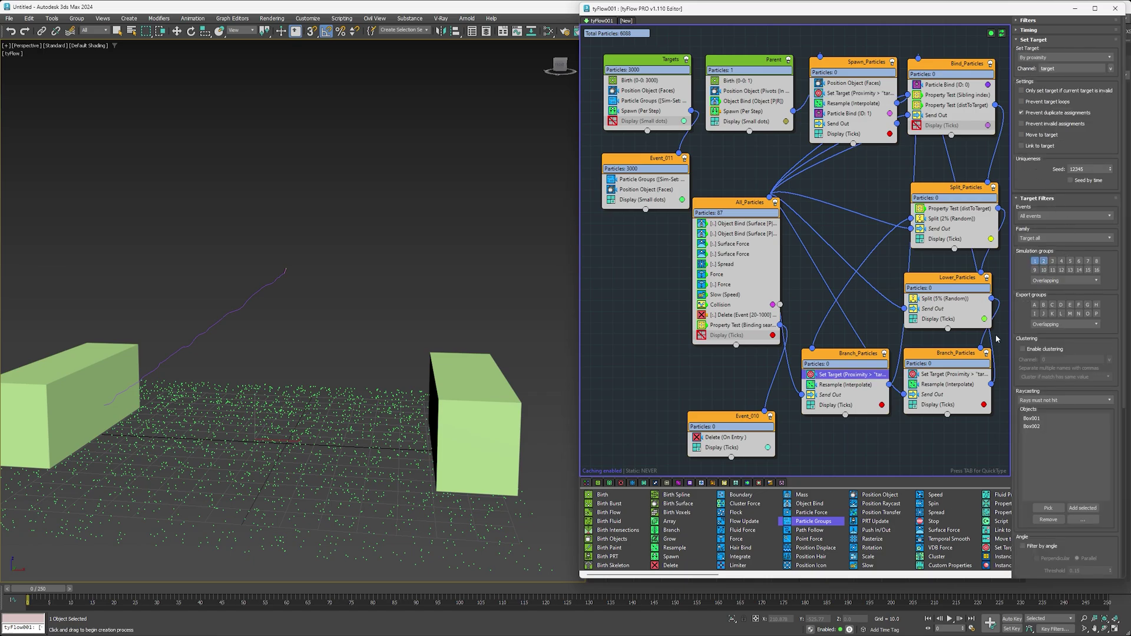
{"action": "left_click", "coordinate": [957, 376]}
{"action": "key", "text": "q"}
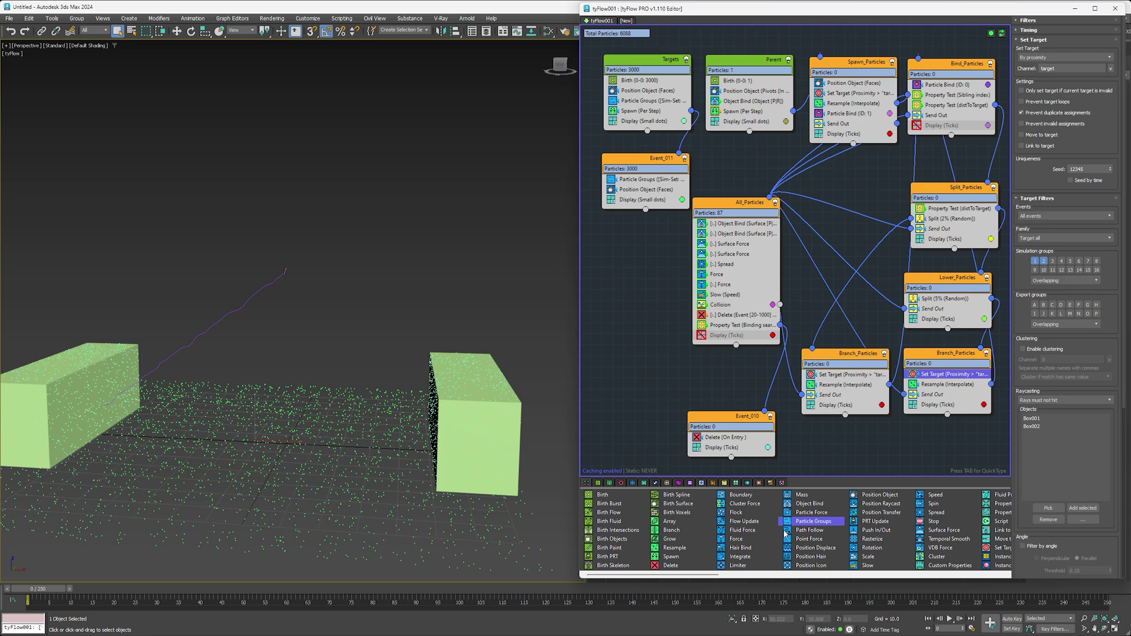
{"action": "left_click_drag", "start_coordinate": [948, 565], "coordinate": [941, 89]}
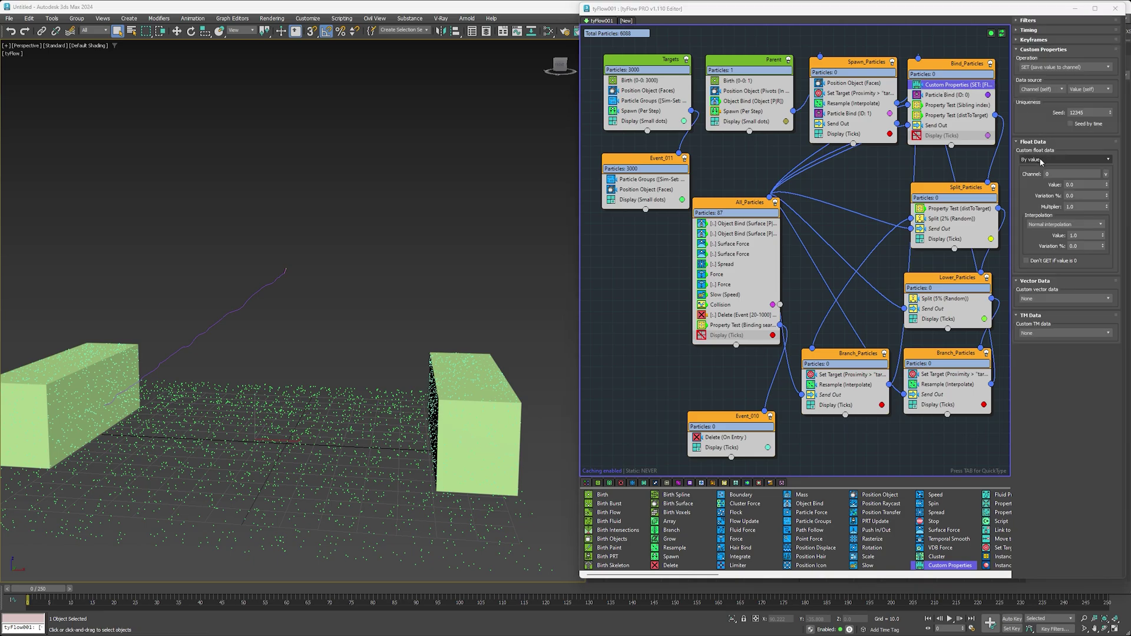
- Store Simulation groups as custom float channel target_group, with Data source set to Value (target)
{"action": "left_click", "coordinate": [1032, 160]}
{"action": "scroll", "coordinate": [1044, 318], "scroll_direction": "down", "scroll_amount": 4}
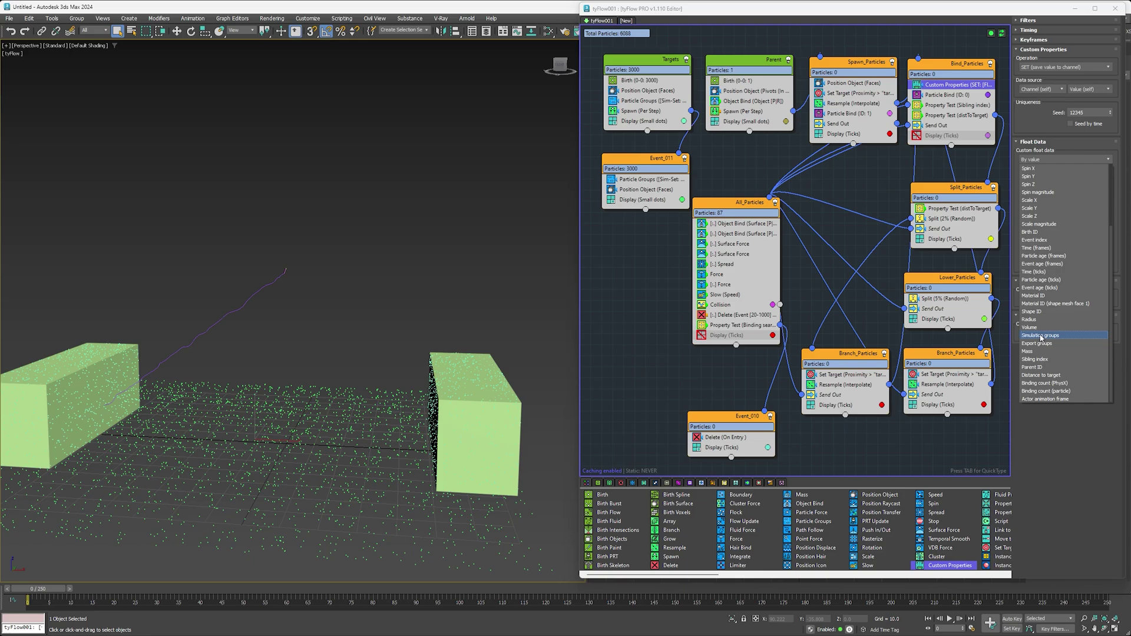
{"action": "left_click", "coordinate": [1041, 335]}
{"action": "left_click", "coordinate": [1068, 172]}
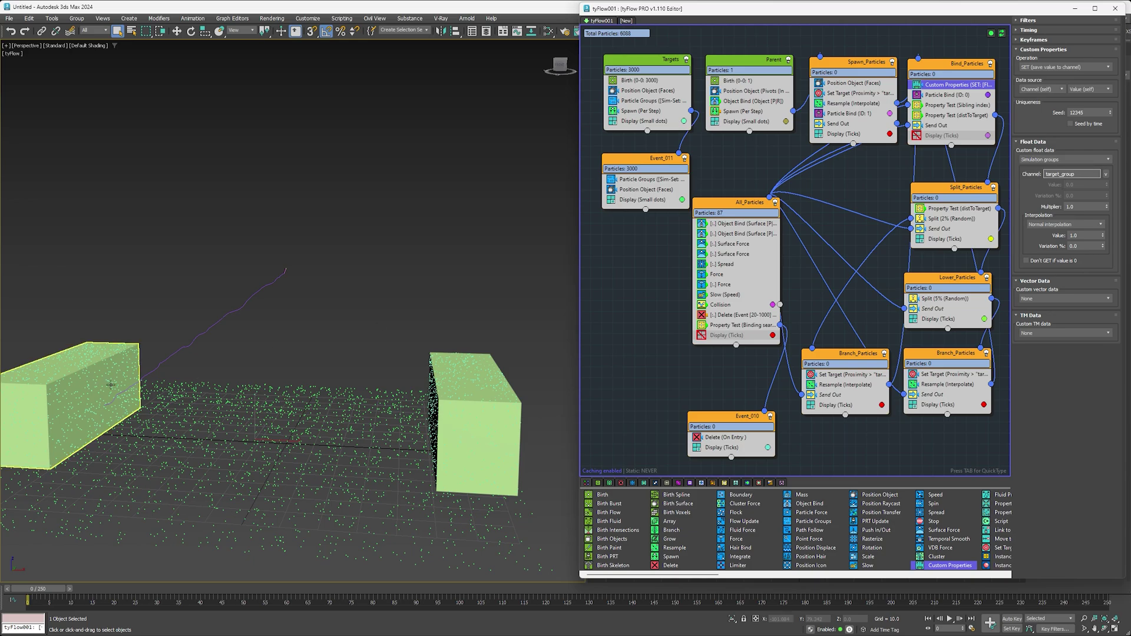
{"action": "left_click", "coordinate": [1090, 89]}
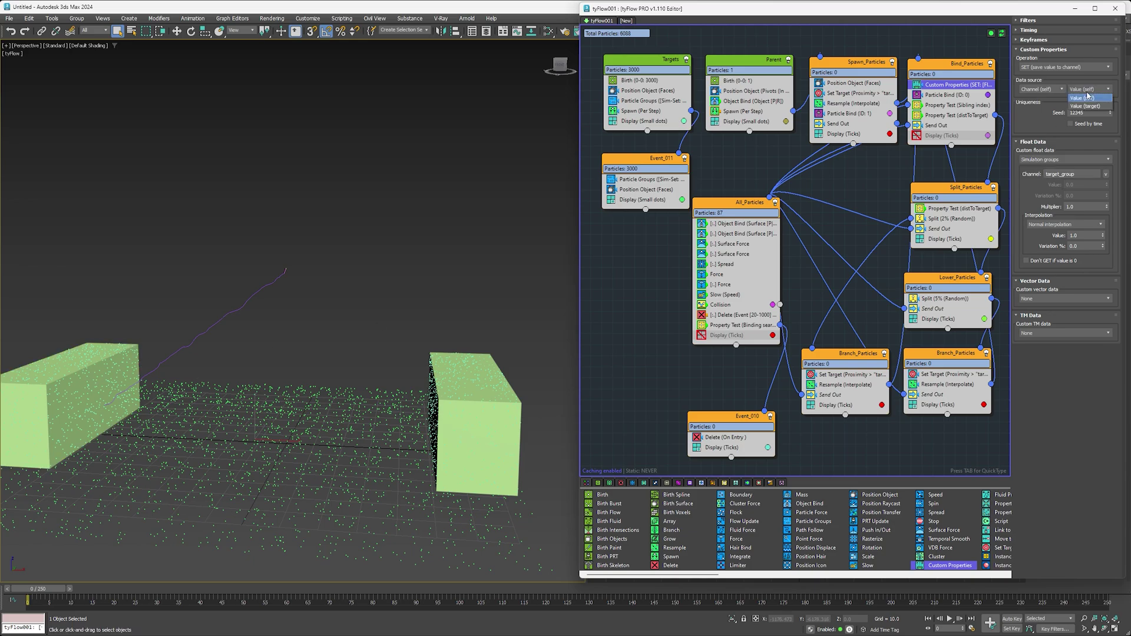
{"action": "left_click", "coordinate": [1086, 106]}
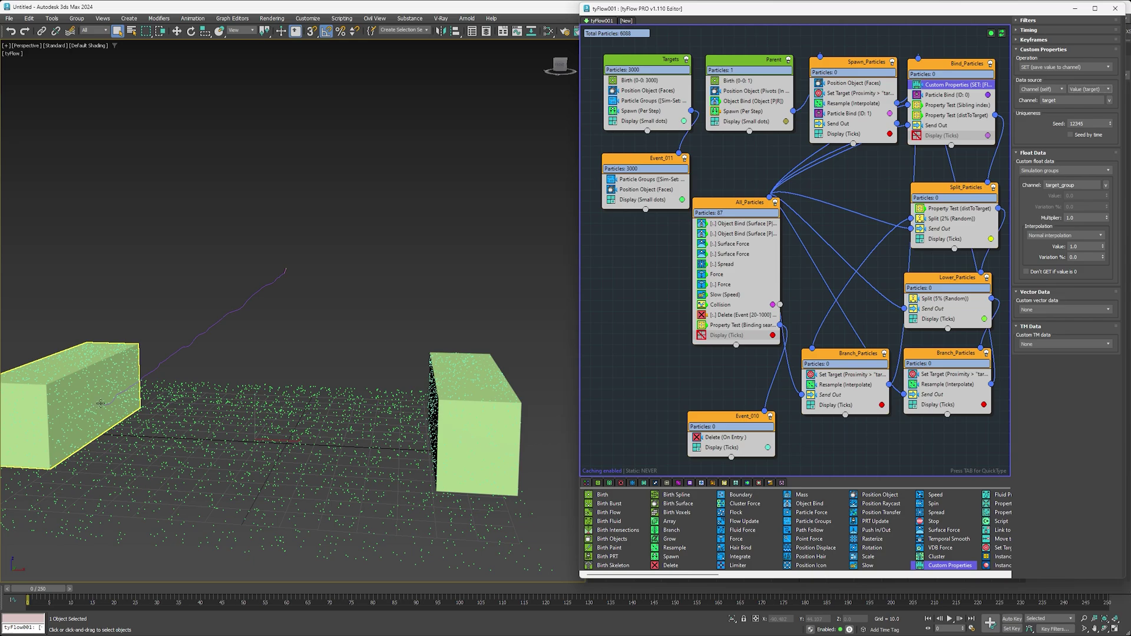
- Enable filtering on the sibling-index Property Test and add a Custom float filter
{"action": "left_click", "coordinate": [946, 106]}
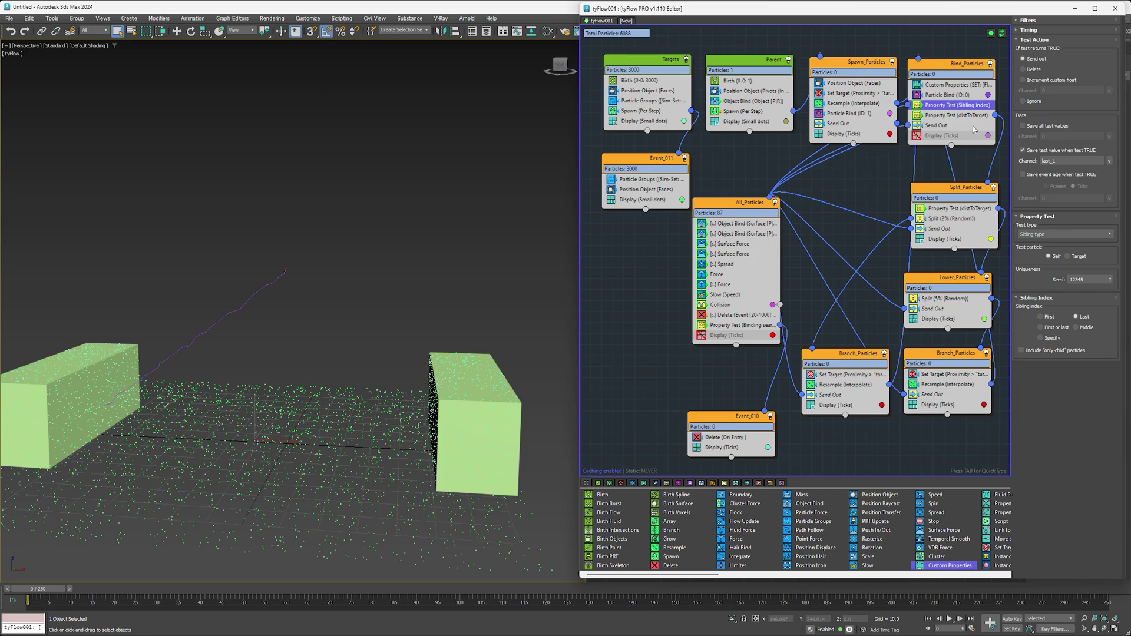
{"action": "left_click", "coordinate": [1028, 21]}
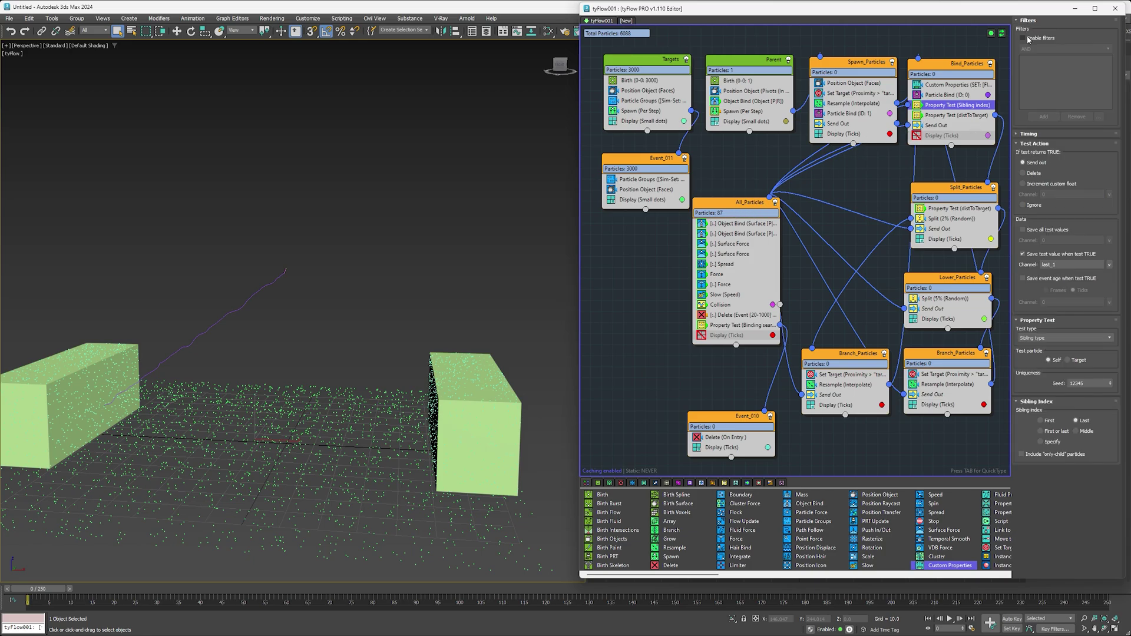
{"action": "left_click", "coordinate": [1028, 38]}
{"action": "left_click", "coordinate": [1041, 115]}
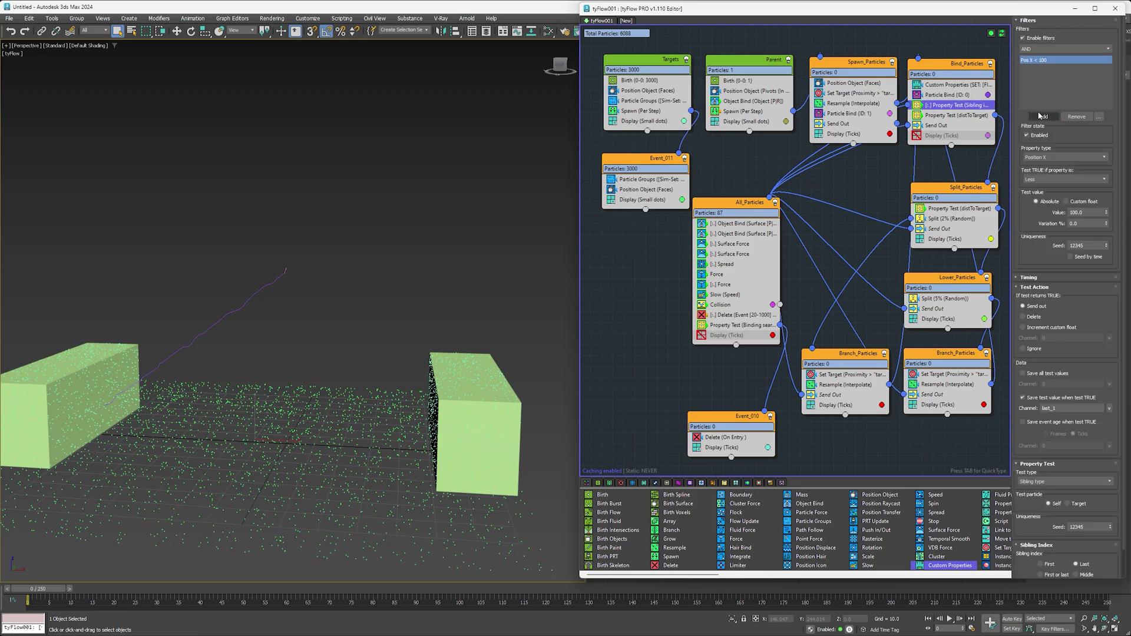
{"action": "left_click", "coordinate": [1038, 157]}
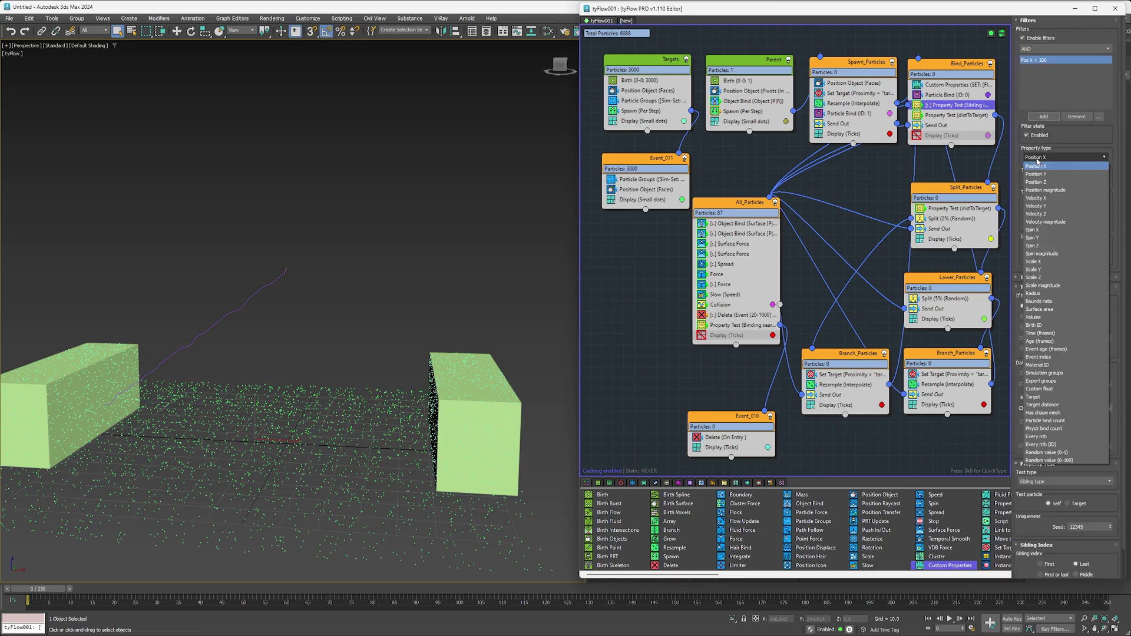
{"action": "left_click", "coordinate": [1037, 388]}
- Set the filter to Equal to, value 1, on channel target_group
{"action": "left_click", "coordinate": [1043, 179]}
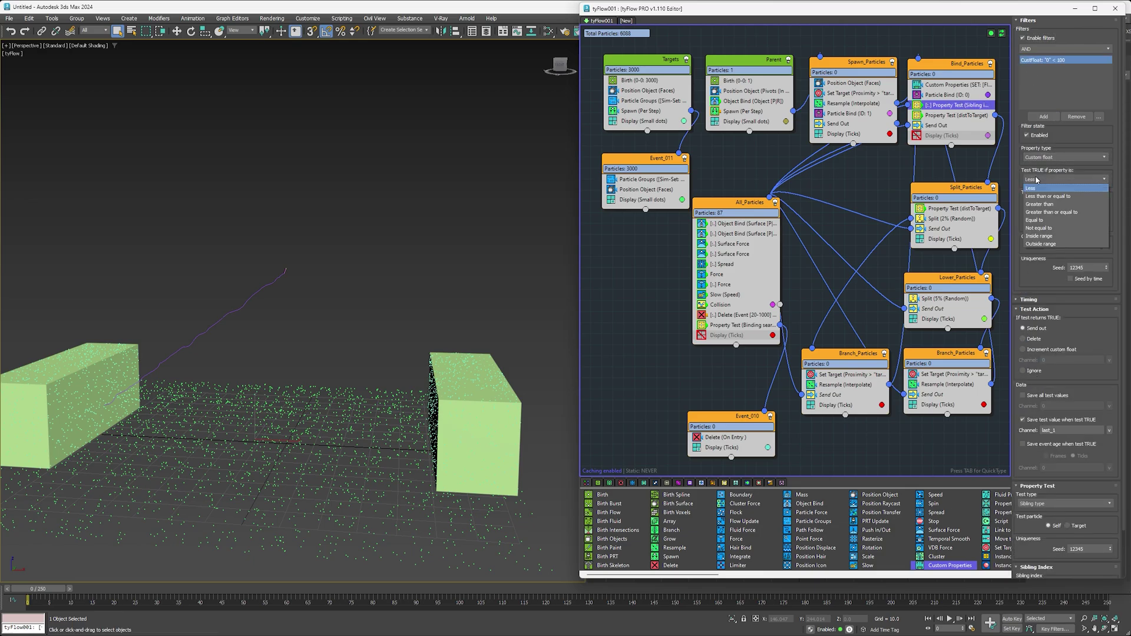
{"action": "left_click", "coordinate": [1069, 214]}
{"action": "double_click", "coordinate": [1069, 214]}
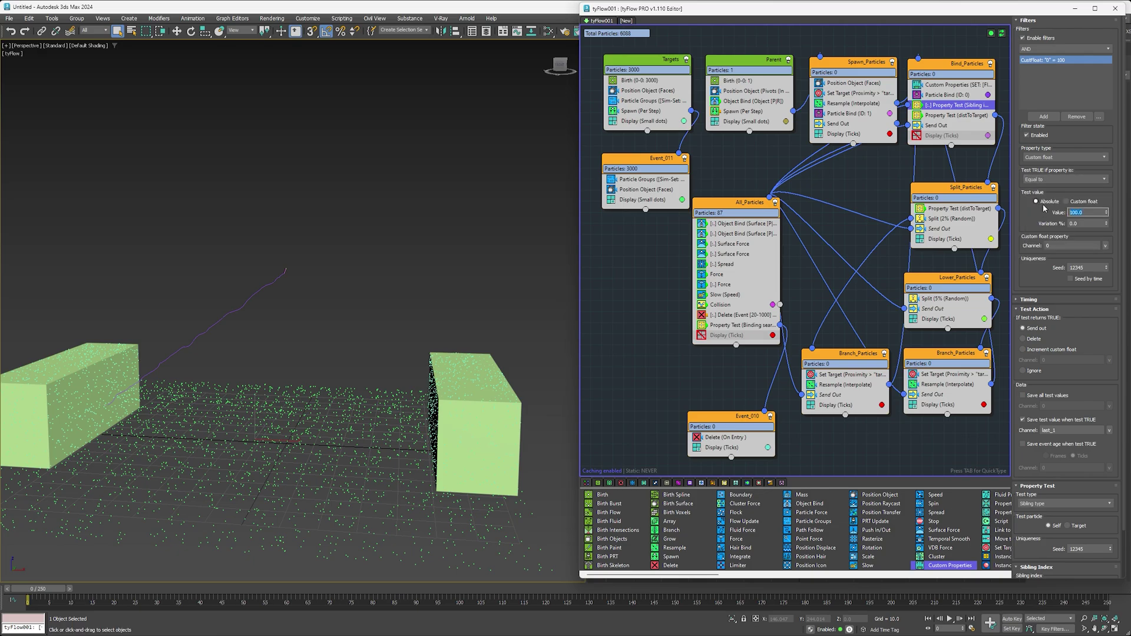
{"action": "type", "text": "1"}
{"action": "key", "text": "Return"}
{"action": "left_click", "coordinate": [1105, 246]}
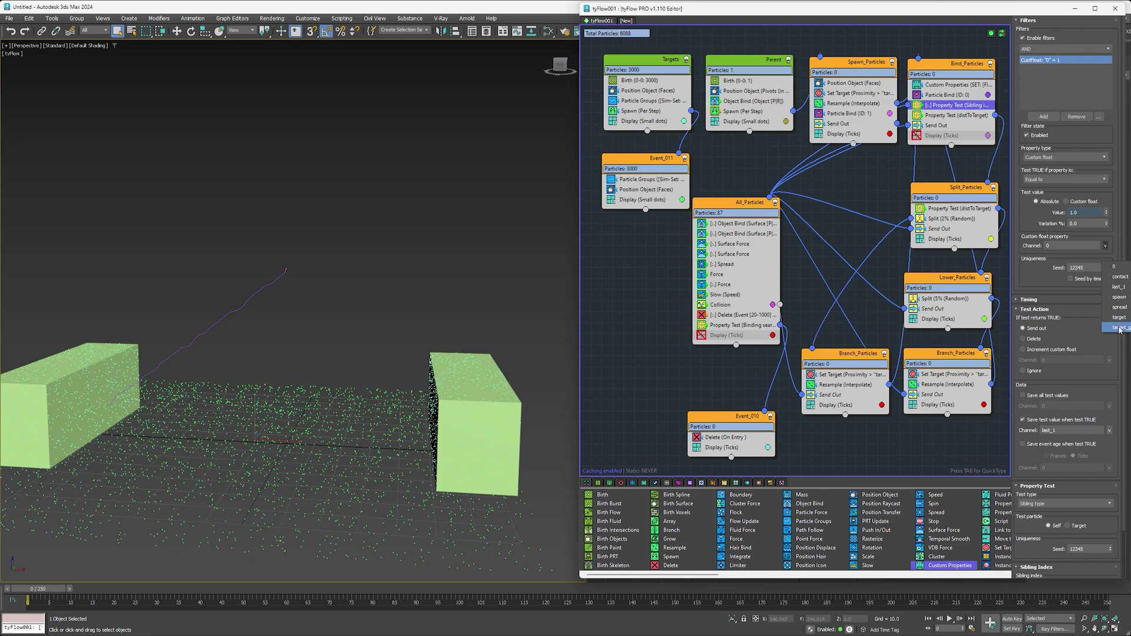
{"action": "left_click", "coordinate": [1117, 327]}
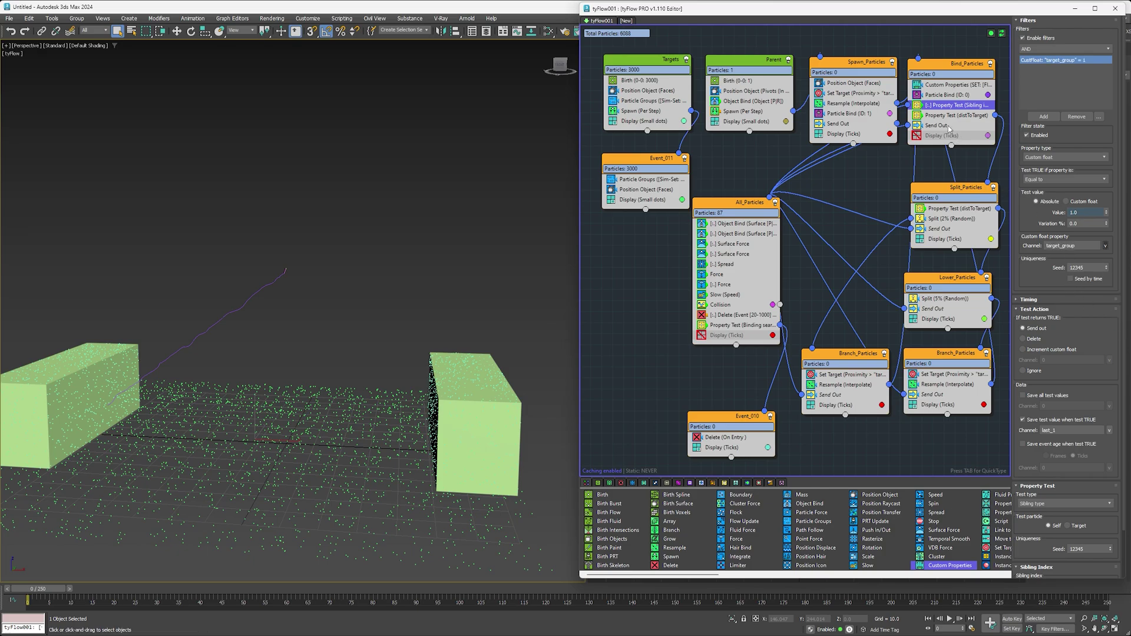
- Duplicate the sibling-index Property Test, set its filter value to 2 and save channel to last_2
{"action": "left_click_drag", "start_coordinate": [942, 107], "coordinate": [944, 113]}
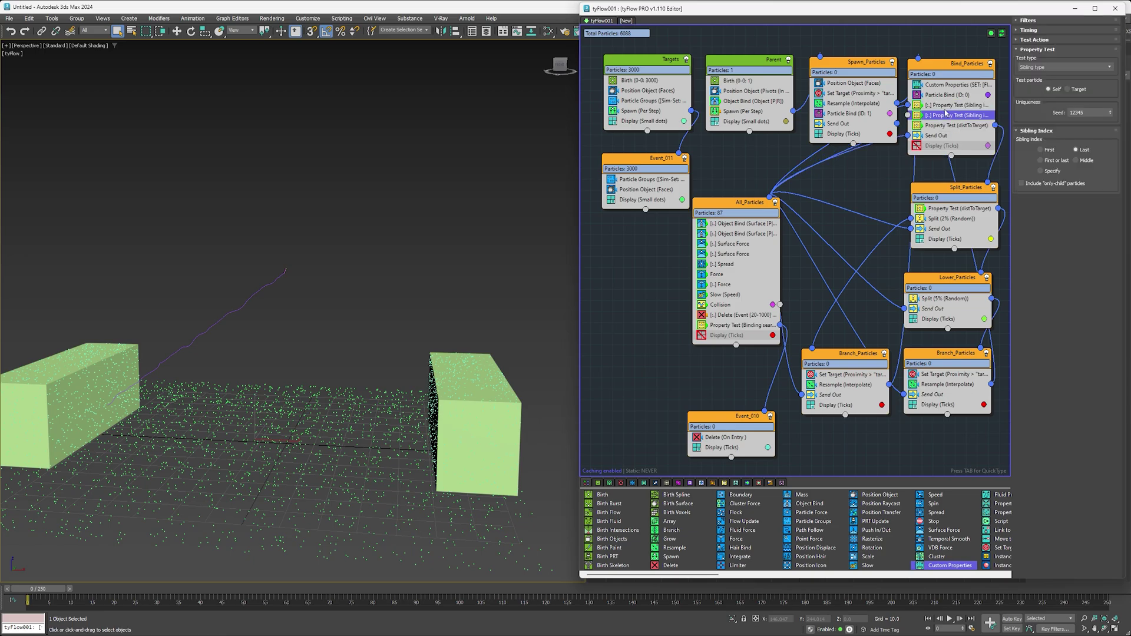
{"action": "left_click", "coordinate": [1029, 21]}
{"action": "left_click", "coordinate": [1045, 60]}
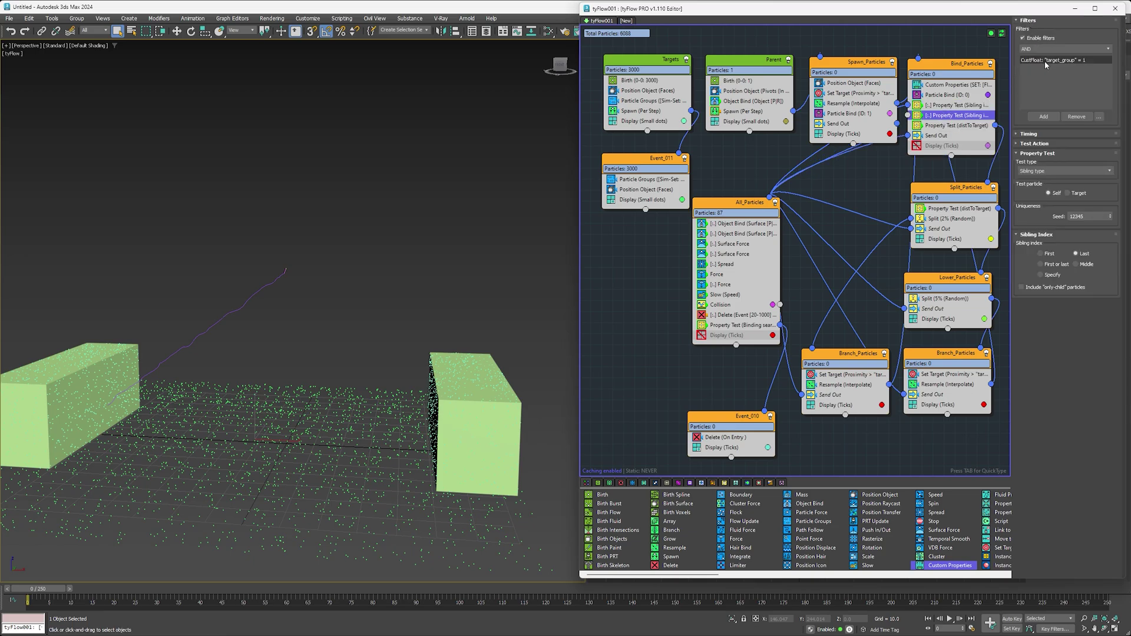
{"action": "double_click", "coordinate": [1078, 212]}
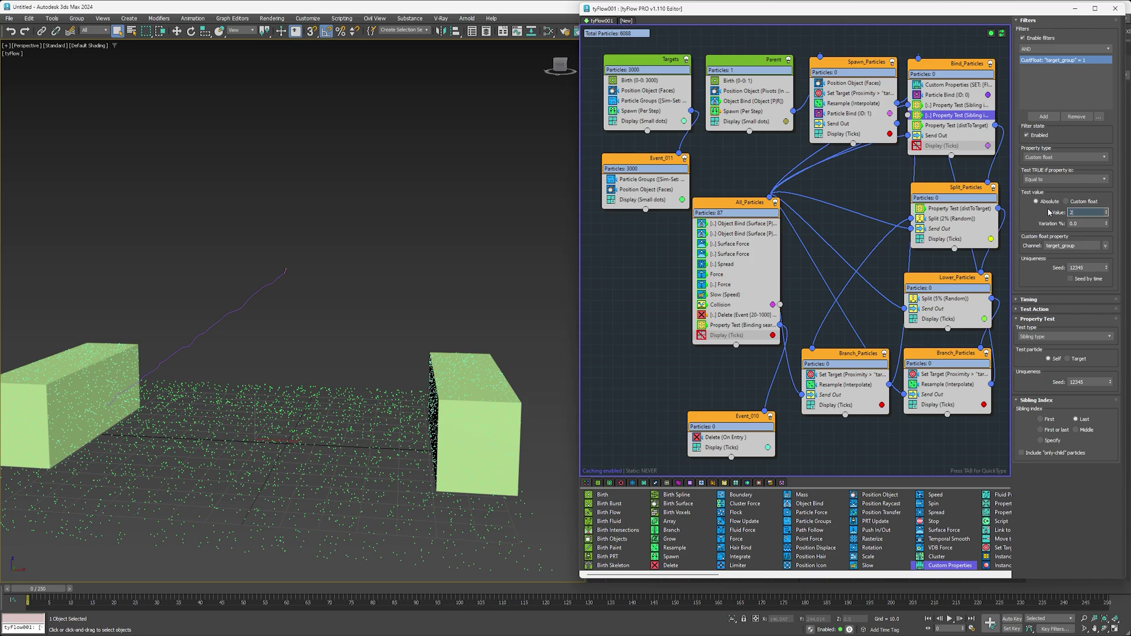
{"action": "left_click", "coordinate": [1036, 310]}
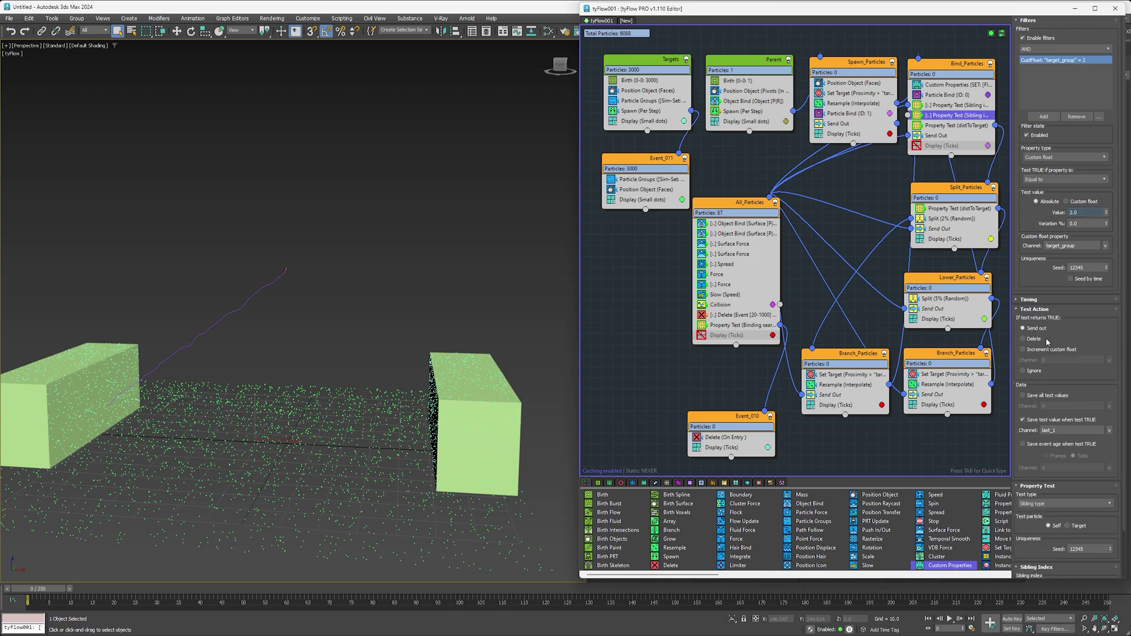
{"action": "left_click", "coordinate": [1071, 430]}
{"action": "left_click_drag", "start_coordinate": [909, 115], "coordinate": [771, 198]}
- Review the Custom Properties settings and both sibling-index Property Tests' filters and channels
{"action": "left_click", "coordinate": [949, 84]}
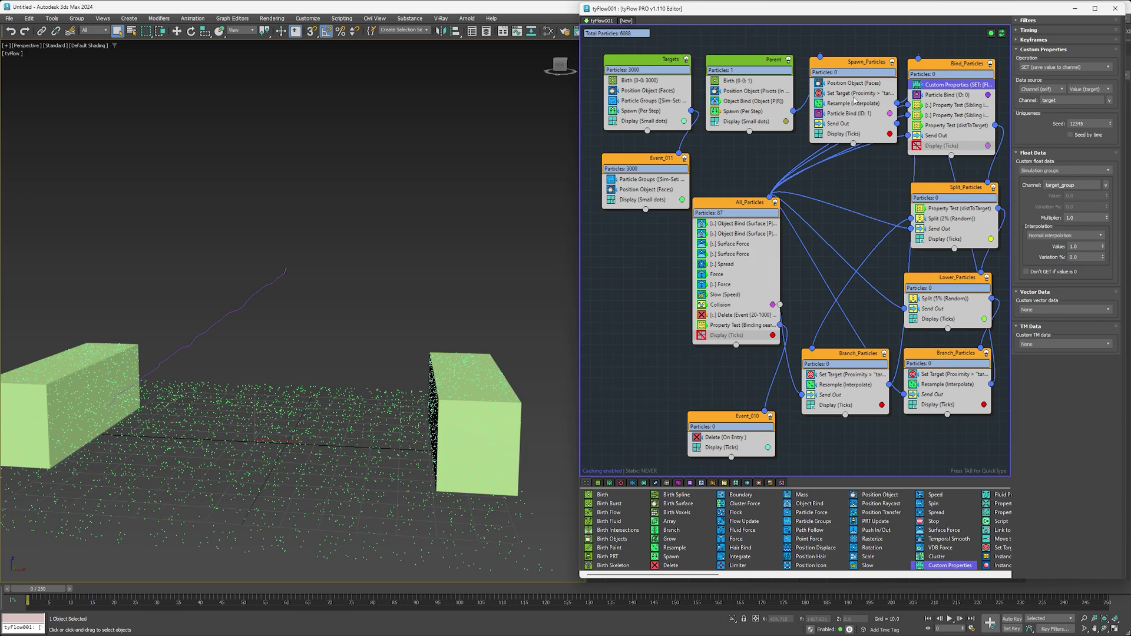
{"action": "left_click", "coordinate": [955, 104]}
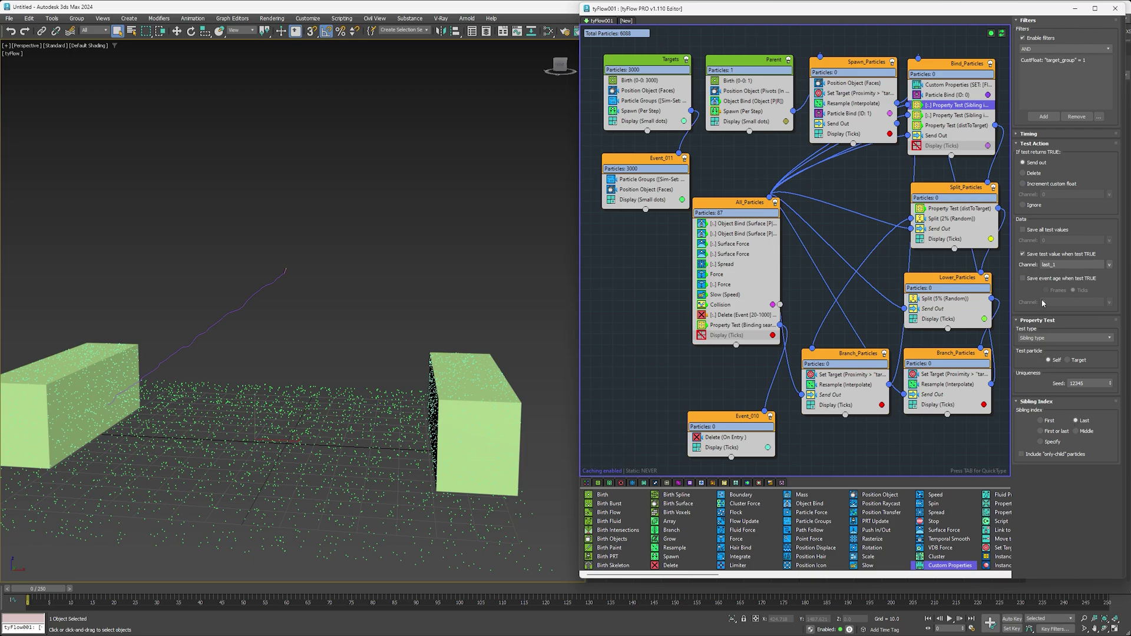
{"action": "left_click", "coordinate": [1056, 65]}
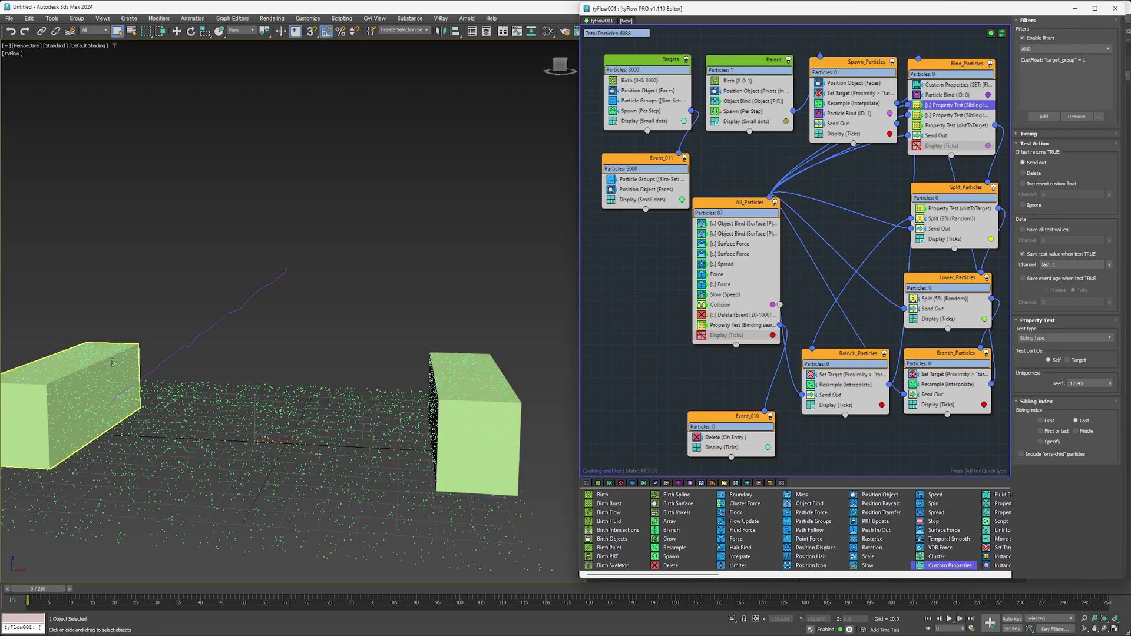
{"action": "left_click", "coordinate": [955, 119]}
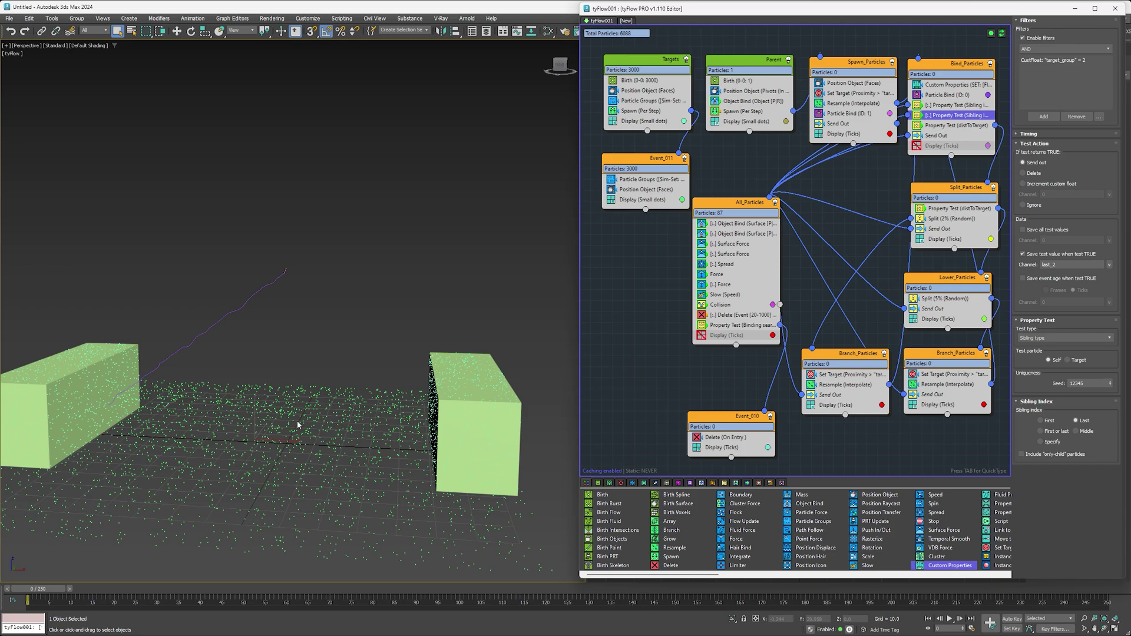
{"action": "left_click", "coordinate": [948, 85]}
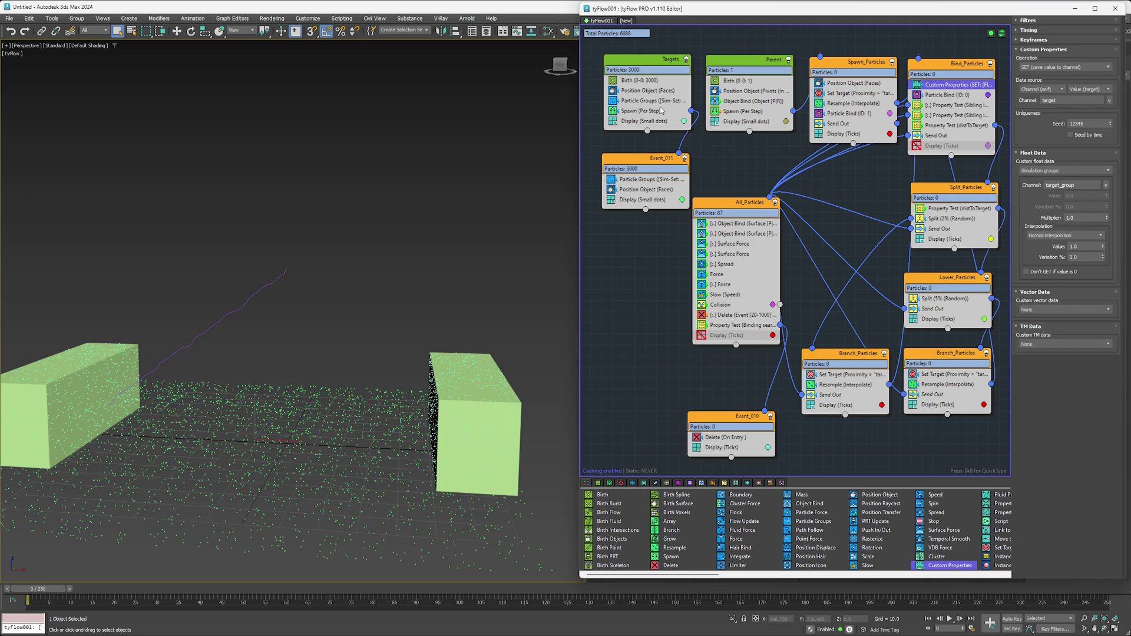
- Compare the Targets event's Particle Groups settings against the target_group = 1 filter
{"action": "left_click", "coordinate": [640, 101]}
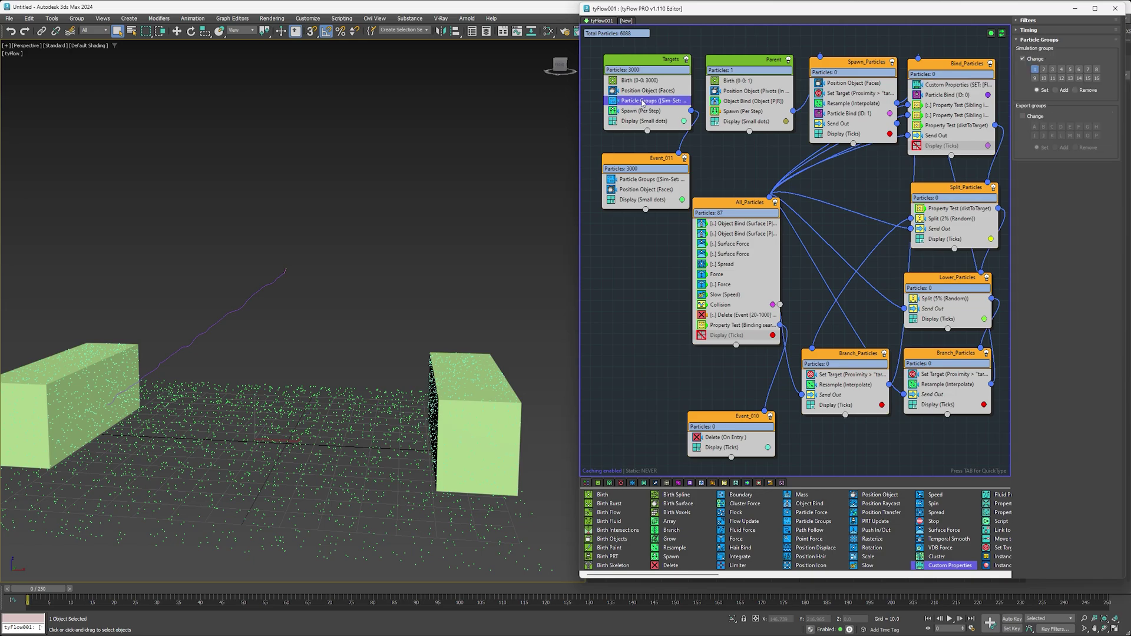
{"action": "left_click", "coordinate": [950, 84]}
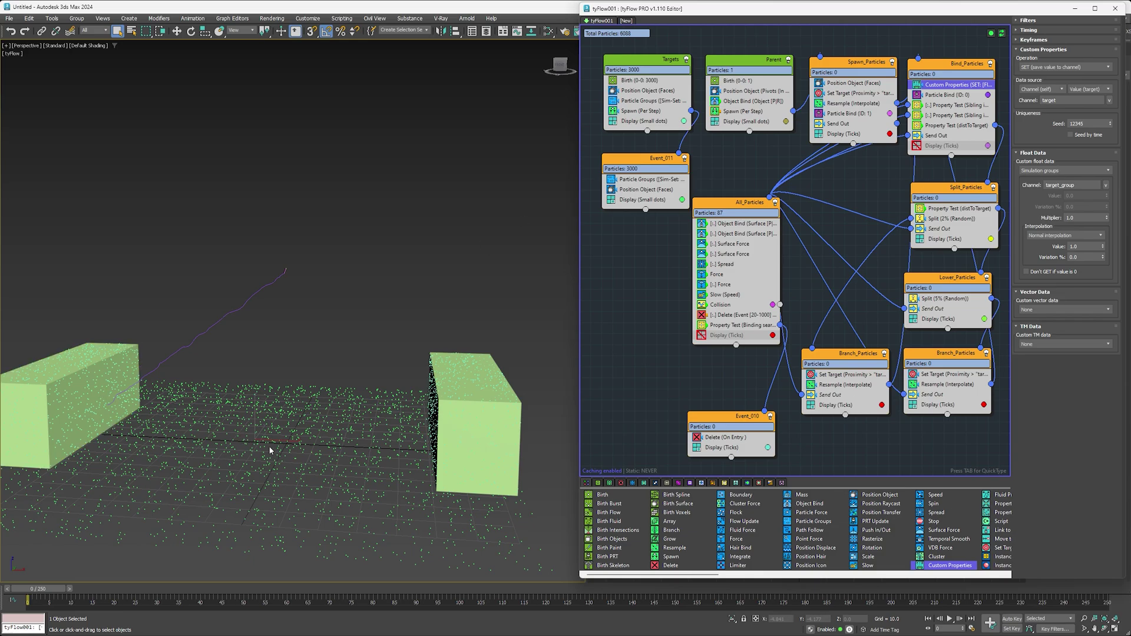
{"action": "left_click", "coordinate": [949, 106]}
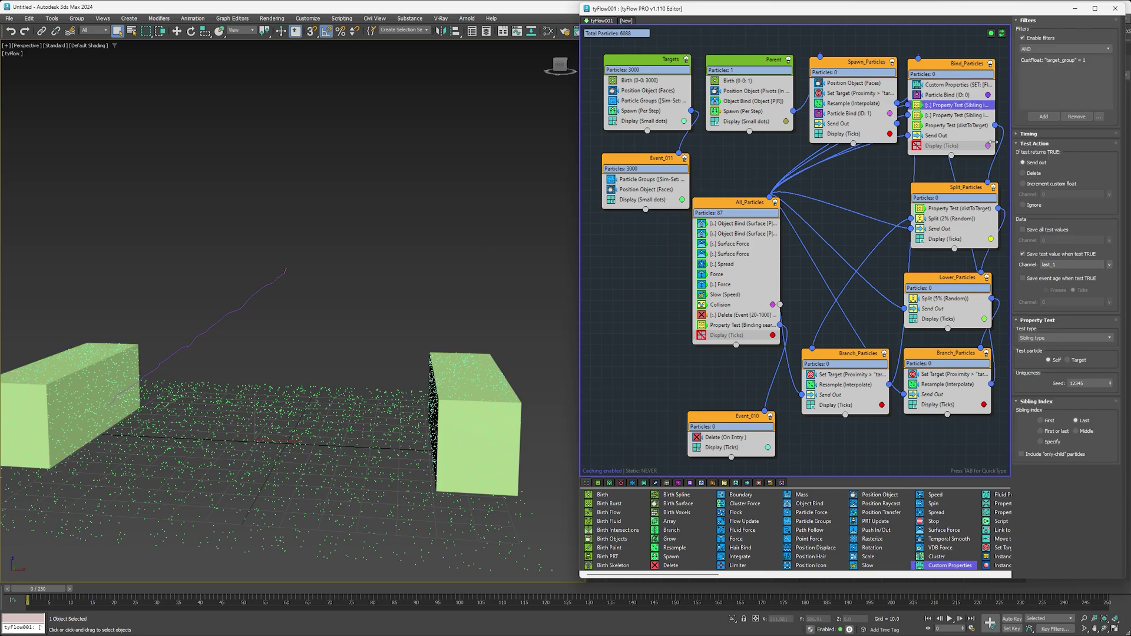
{"action": "left_click", "coordinate": [1057, 60]}
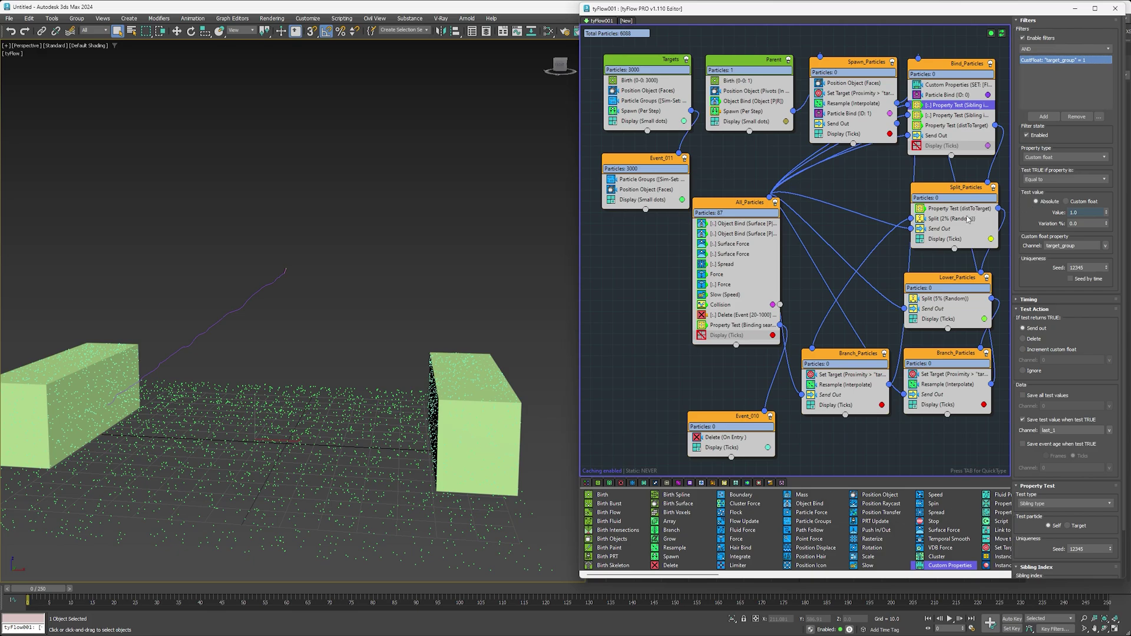
{"action": "left_click", "coordinate": [638, 100]}
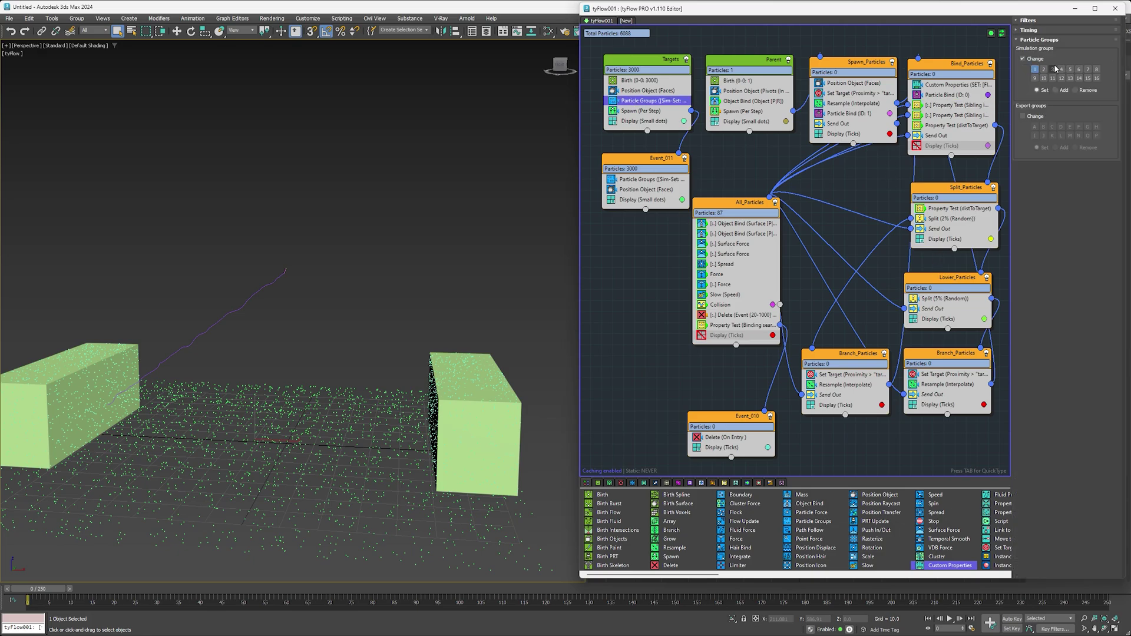
{"action": "left_click", "coordinate": [952, 106]}
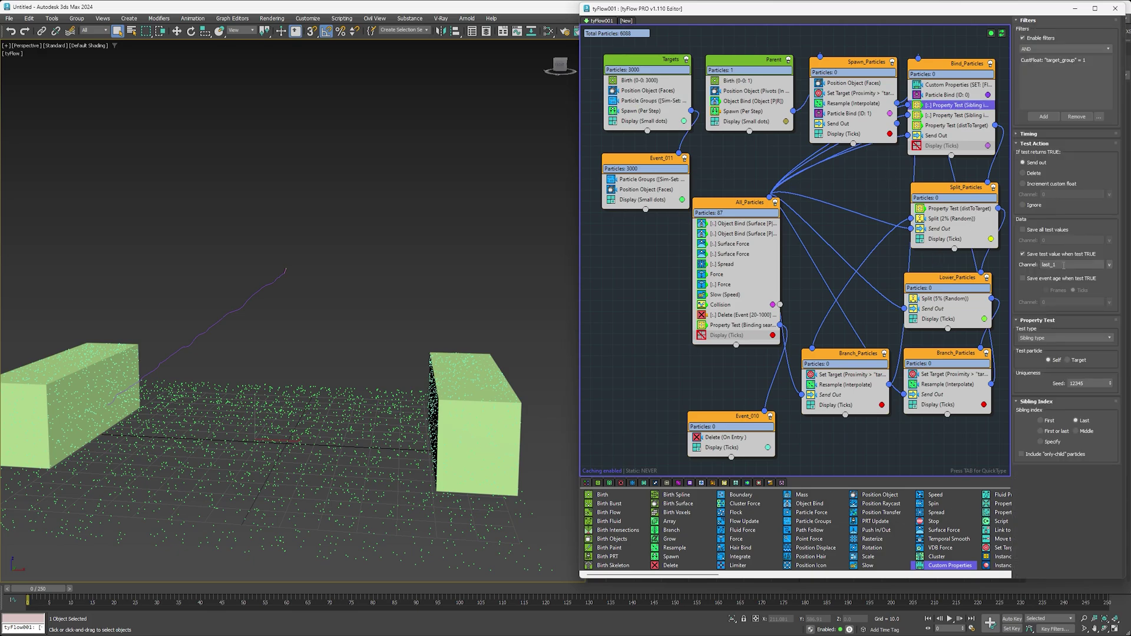
{"action": "left_click", "coordinate": [1062, 61]}
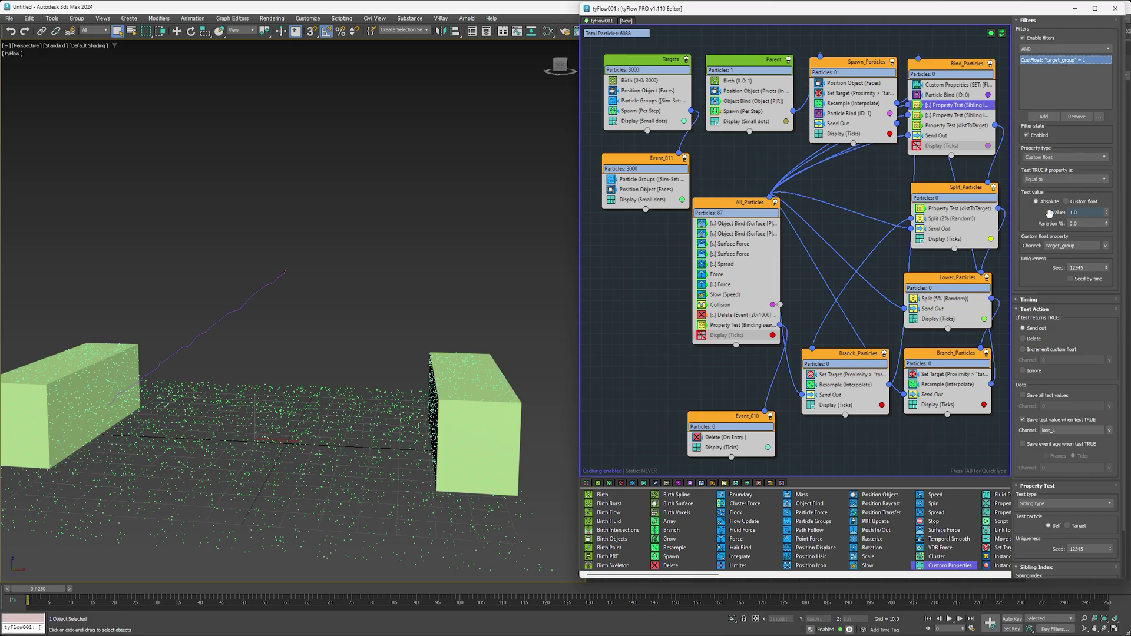
{"action": "left_click", "coordinate": [639, 102]}
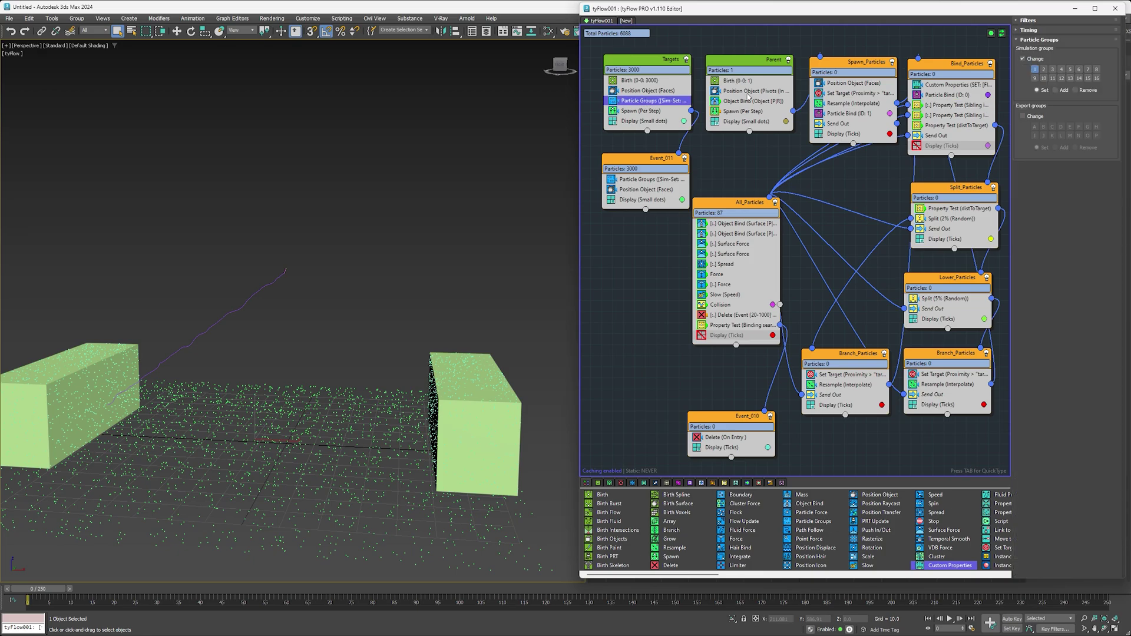
- Enable simulation groups 1 and 3 in the Targets event's Particle Groups operator
{"action": "left_click", "coordinate": [1035, 70]}
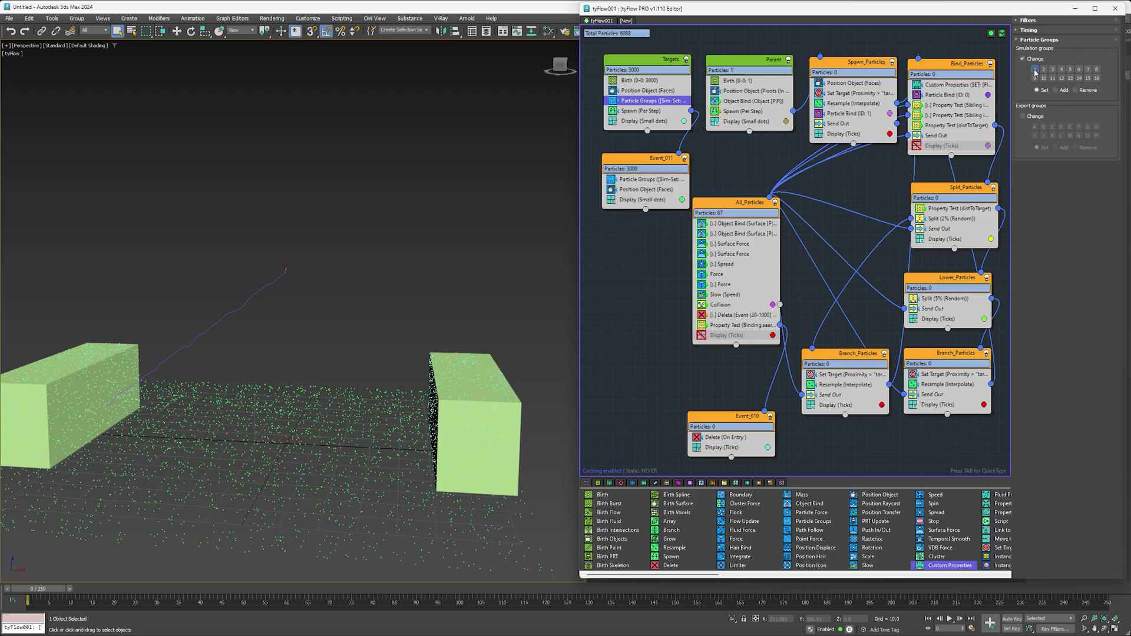
{"action": "left_click", "coordinate": [1044, 70]}
{"action": "left_click", "coordinate": [1034, 69]}
{"action": "left_click", "coordinate": [1052, 70]}
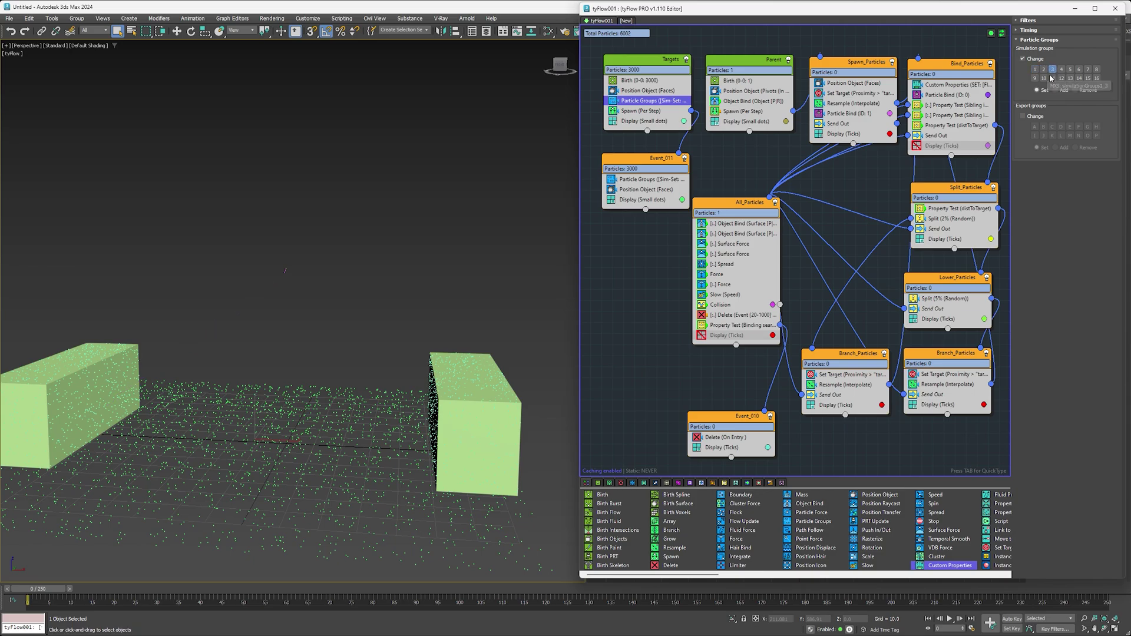
{"action": "left_click", "coordinate": [1034, 69], "text": "ctrl"}
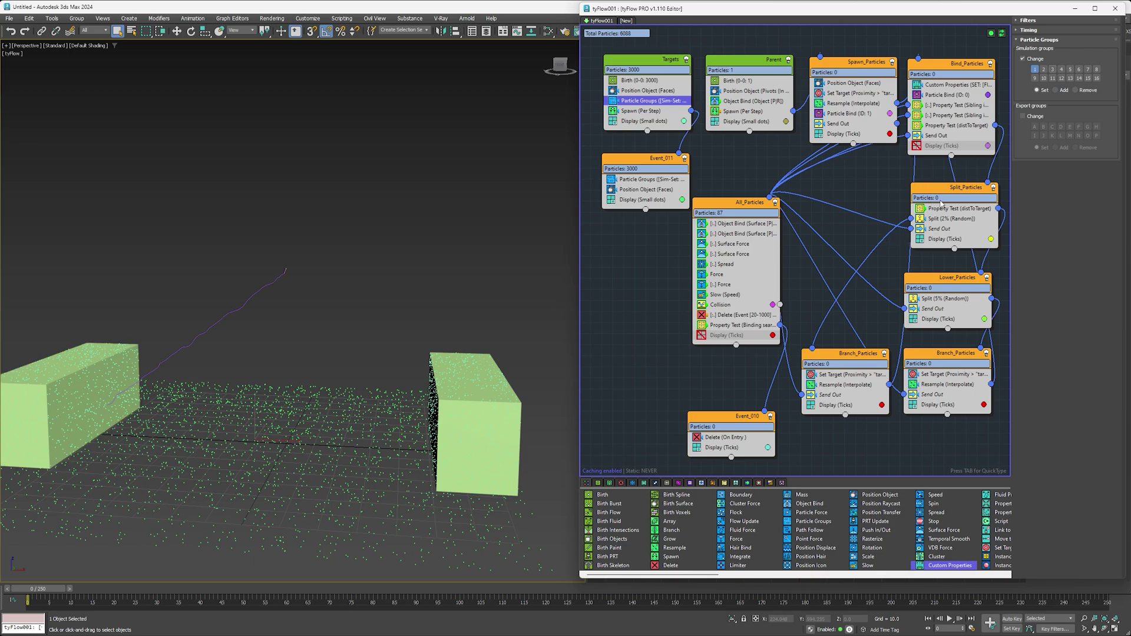
{"action": "left_click", "coordinate": [854, 64]}
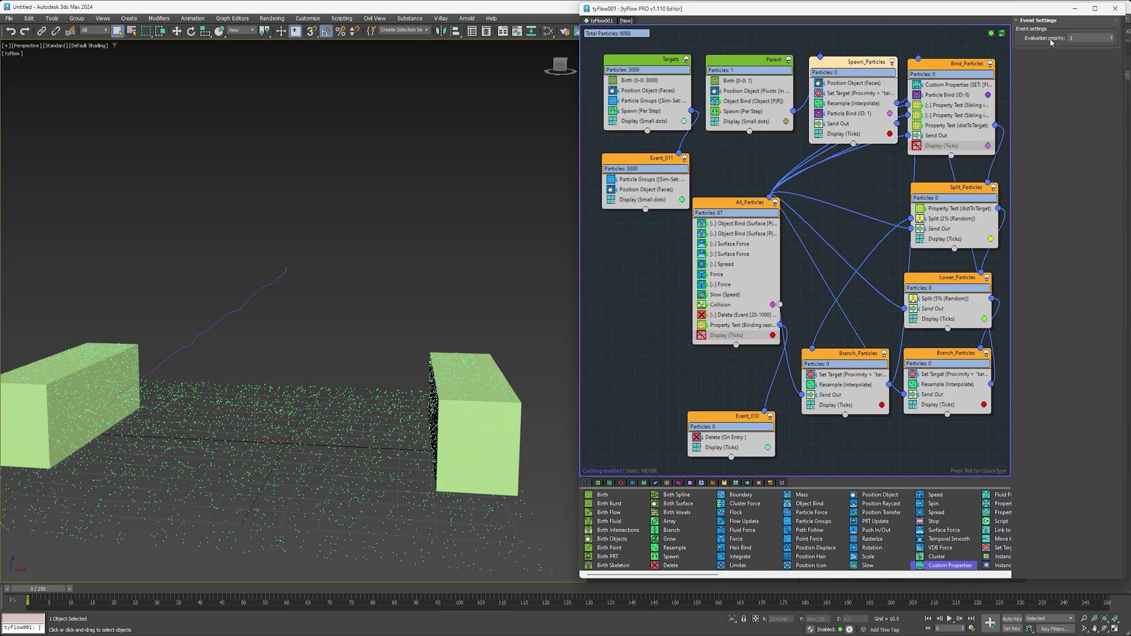
- Change the Spawn_Particles Event Settings Evaluation priority value to 2
{"action": "double_click", "coordinate": [1079, 37]}
{"action": "type", "text": "2"}
{"action": "key", "text": "Return"}
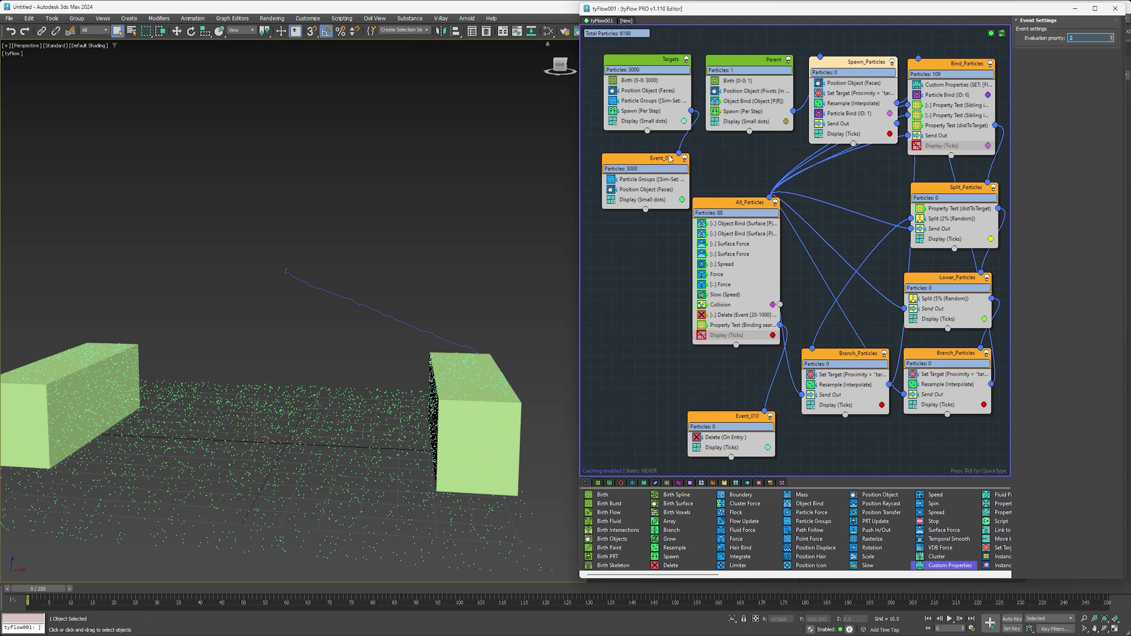
- Copy the Object Bind, replacing Box001/Box002 with Plane001 and filtering on the last_2 channel
{"action": "left_click", "coordinate": [730, 228]}
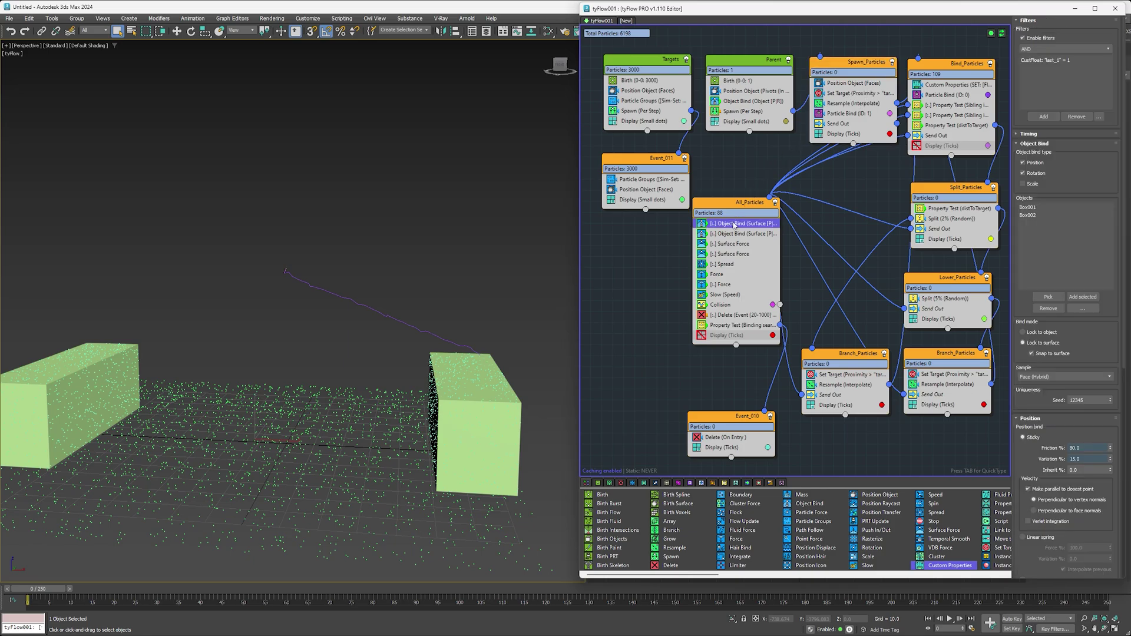
{"action": "left_click_drag", "start_coordinate": [730, 225], "coordinate": [741, 234], "text": "ctrl"}
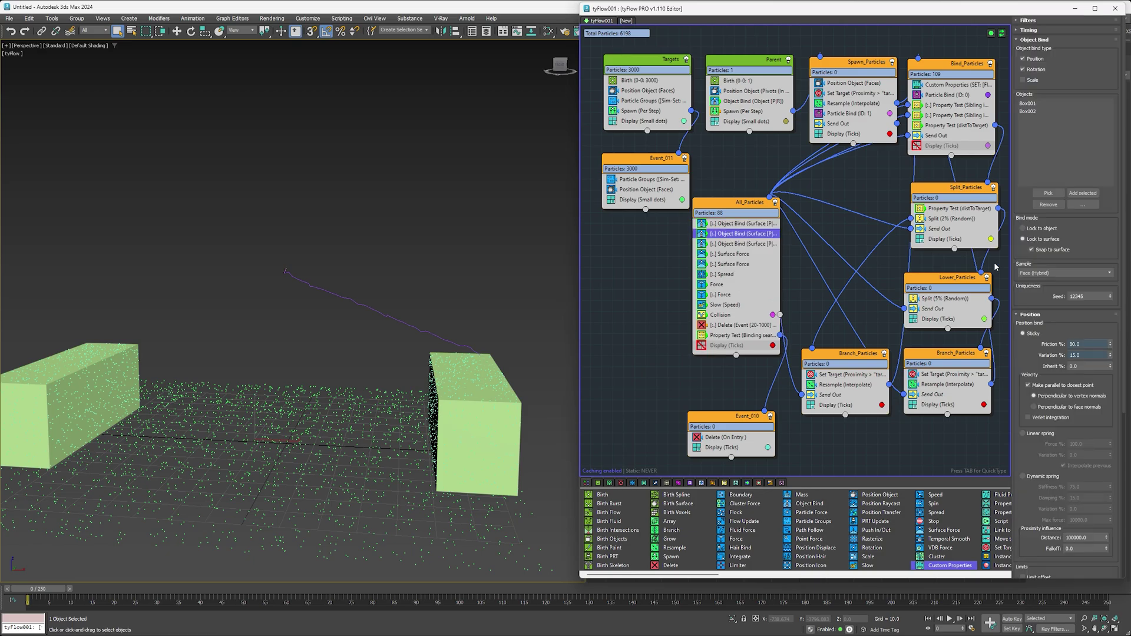
{"action": "left_click_drag", "start_coordinate": [1037, 104], "coordinate": [1038, 112]}
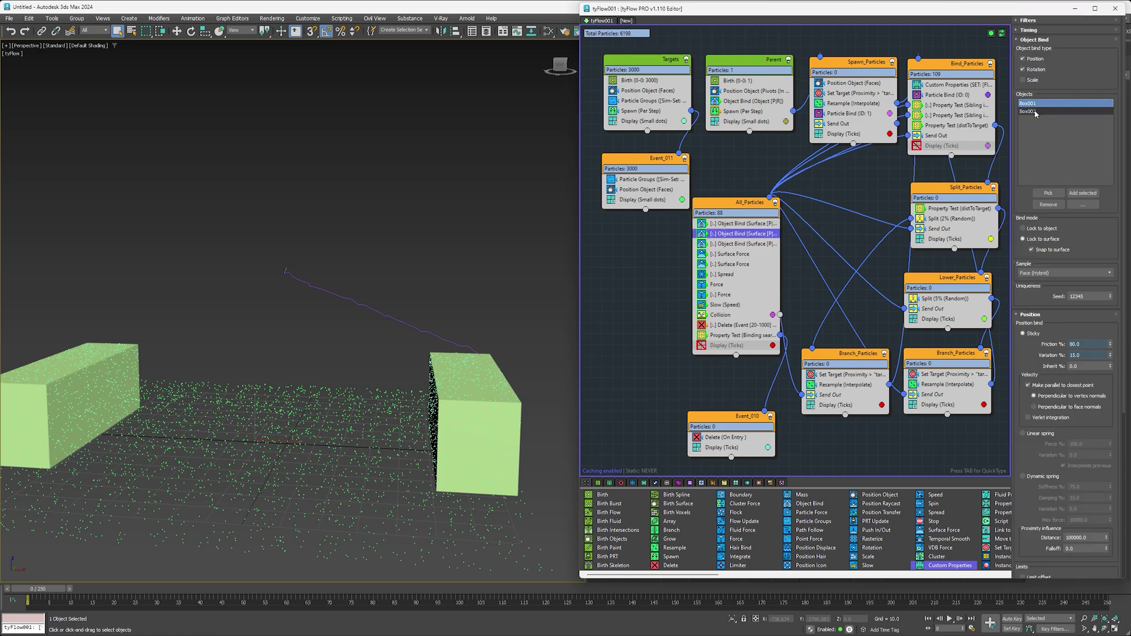
{"action": "left_click", "coordinate": [1048, 204]}
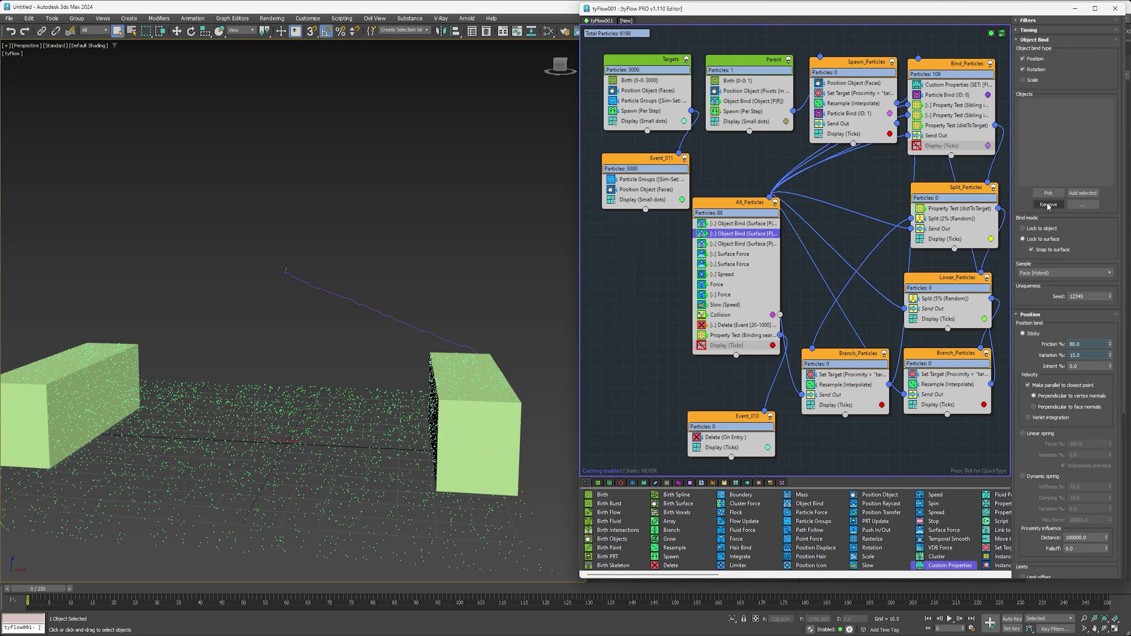
{"action": "left_click", "coordinate": [1060, 195]}
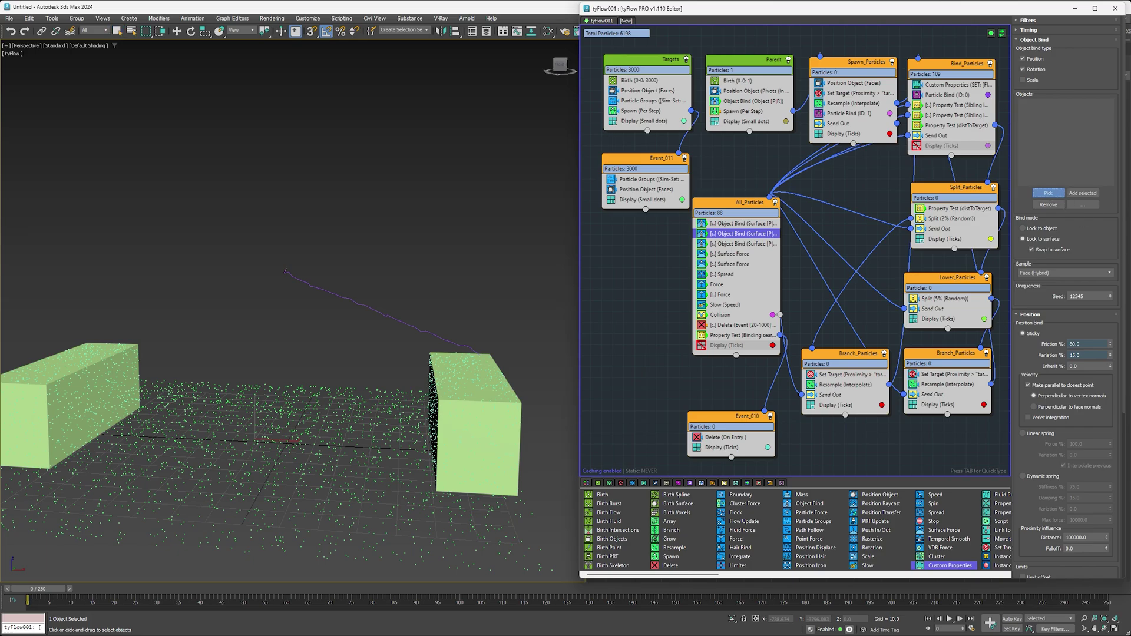
{"action": "left_click", "coordinate": [265, 412]}
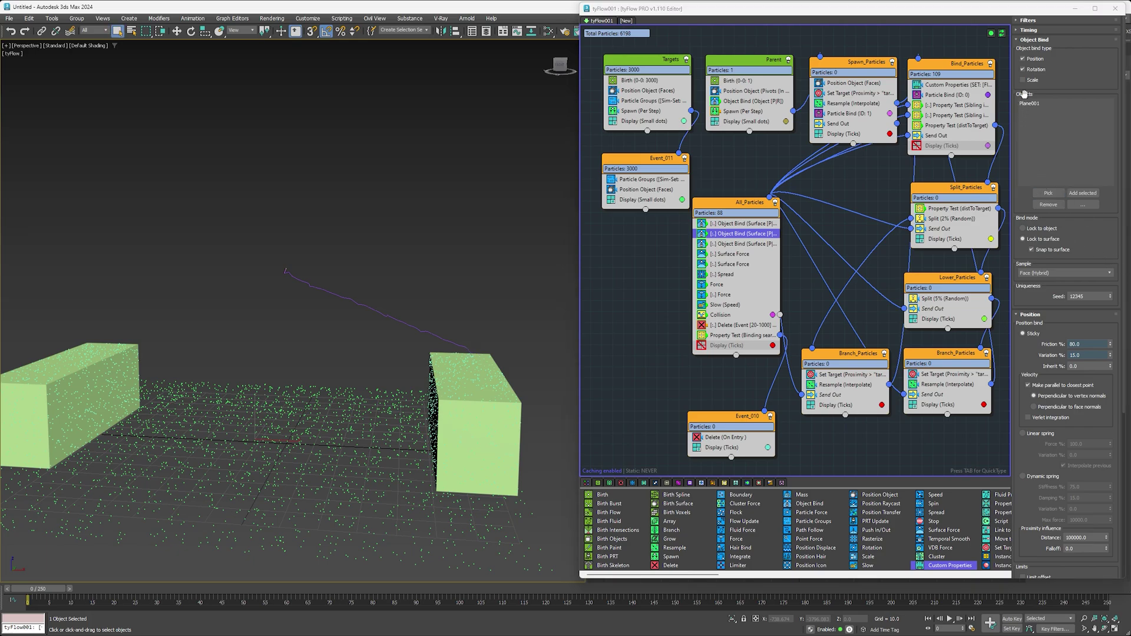
{"action": "left_click", "coordinate": [1023, 21]}
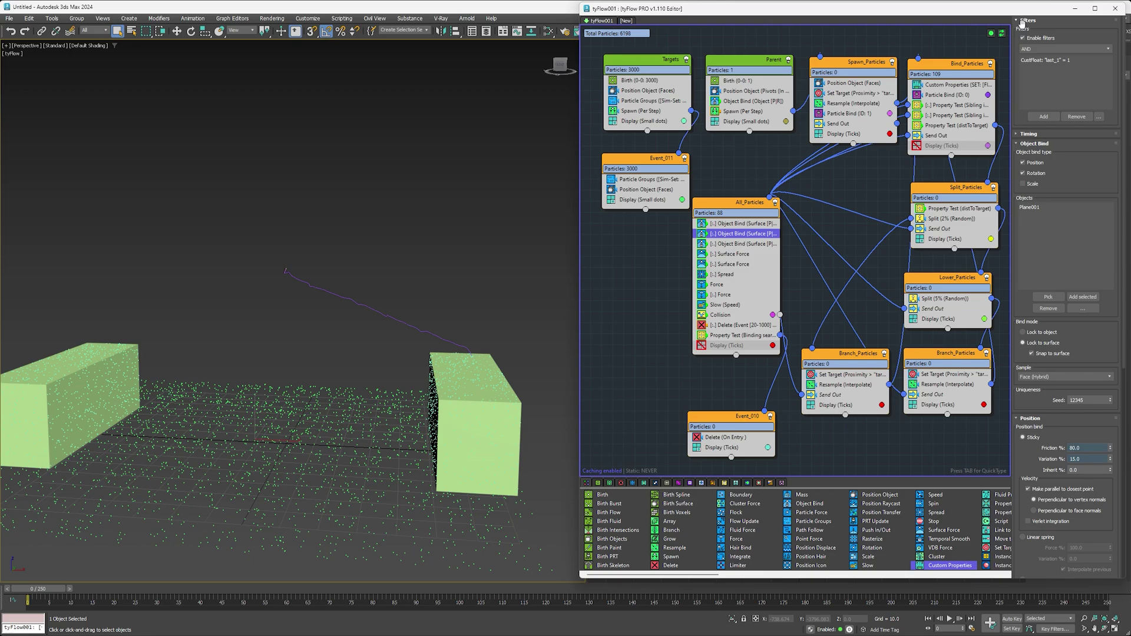
{"action": "left_click", "coordinate": [1042, 60]}
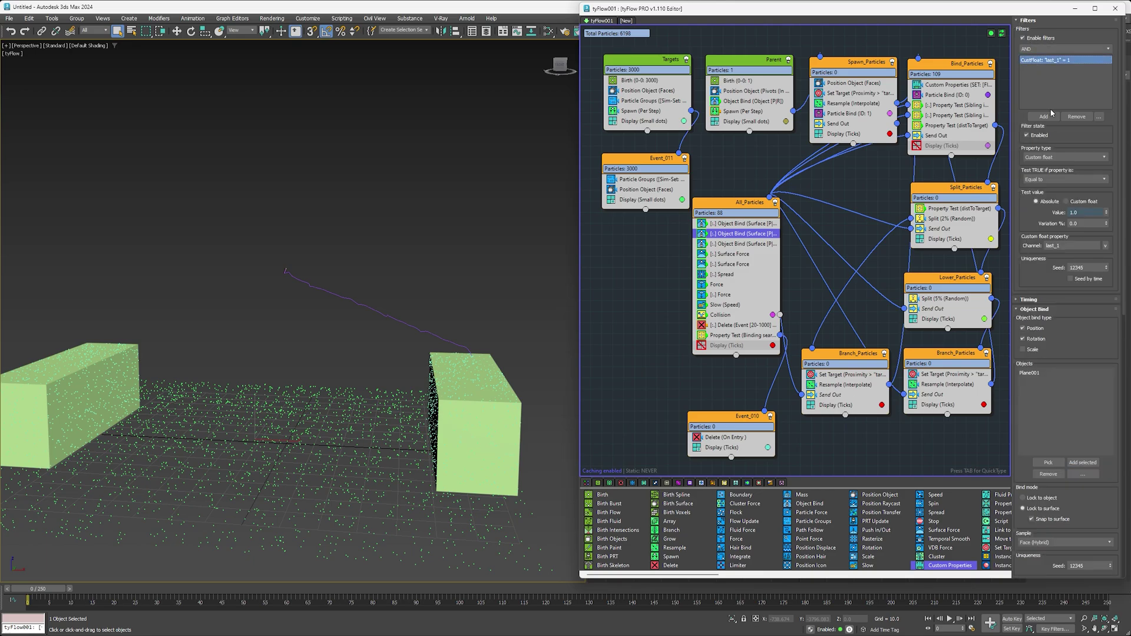
{"action": "left_click", "coordinate": [1069, 246]}
- Add Plane001 as a force object in both Surface Force operators and preview early frames
{"action": "left_click", "coordinate": [734, 255]}
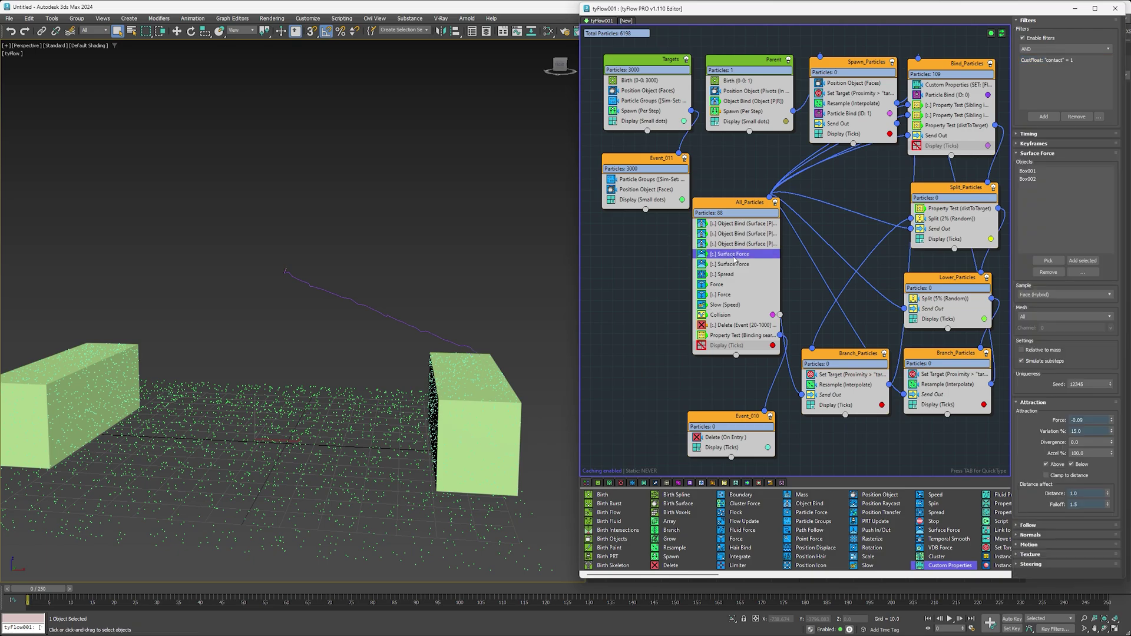
{"action": "left_click", "coordinate": [1048, 261]}
{"action": "left_click", "coordinate": [740, 265]}
{"action": "left_click", "coordinate": [1048, 261]}
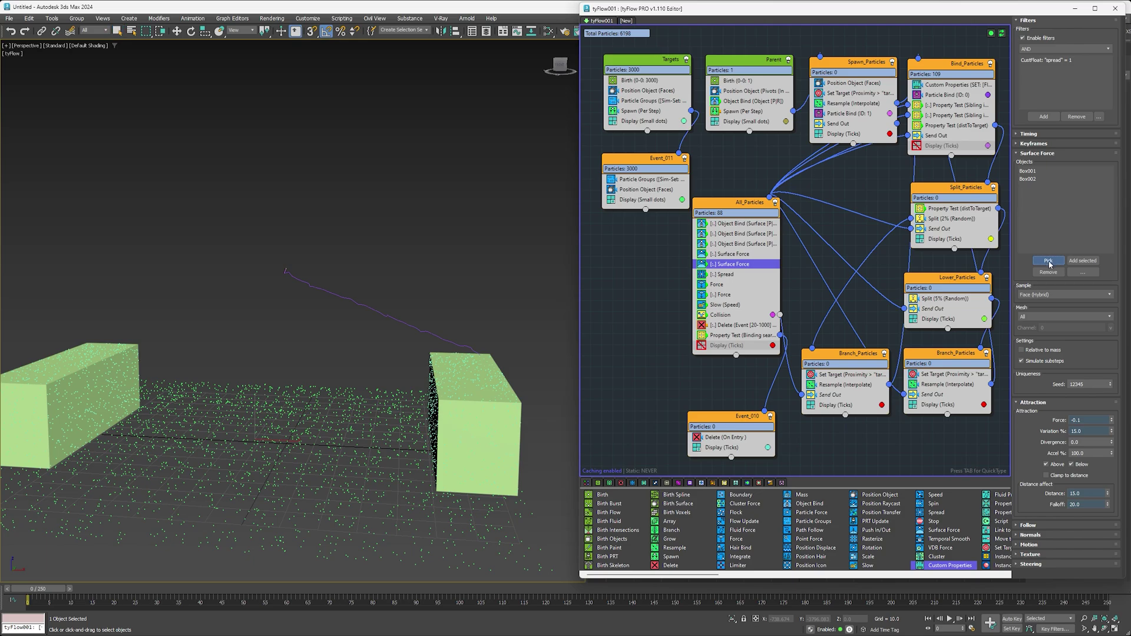
{"action": "left_click", "coordinate": [194, 507]}
{"action": "mouse_move", "coordinate": [34, 590]}
{"action": "left_mouse_down"}
{"action": "mouse_move", "coordinate": [107, 597]}
{"action": "mouse_move", "coordinate": [32, 602]}
{"action": "mouse_move", "coordinate": [132, 605]}
{"action": "mouse_move", "coordinate": [27, 600]}
{"action": "left_mouse_up"}
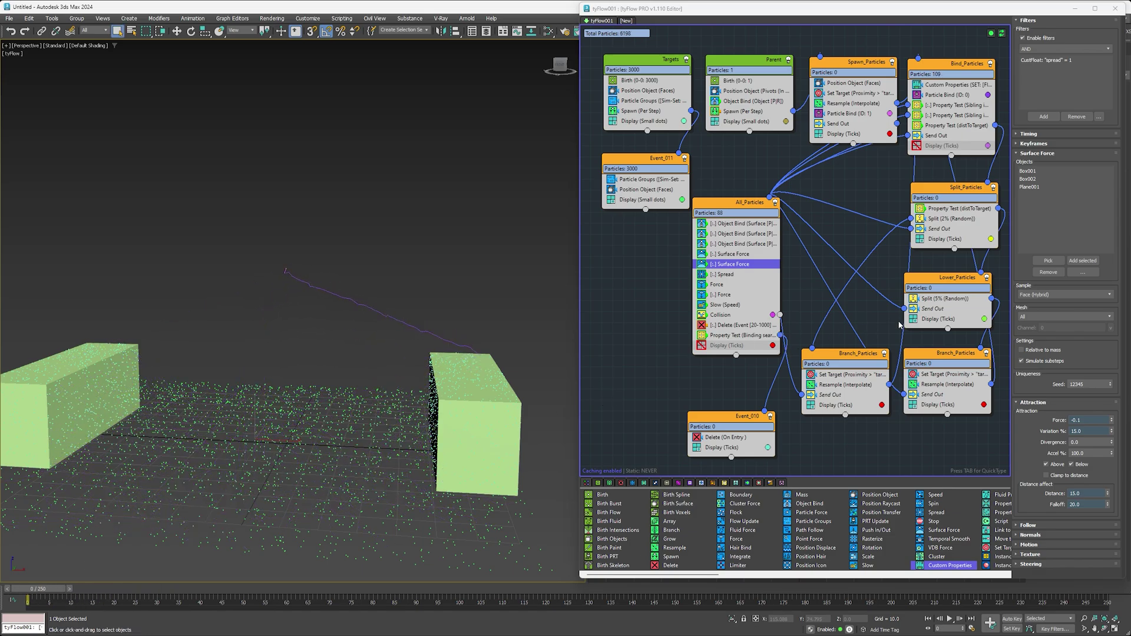
- Set the Lower_Particles Split random chance to 4%
{"action": "left_click", "coordinate": [938, 300]}
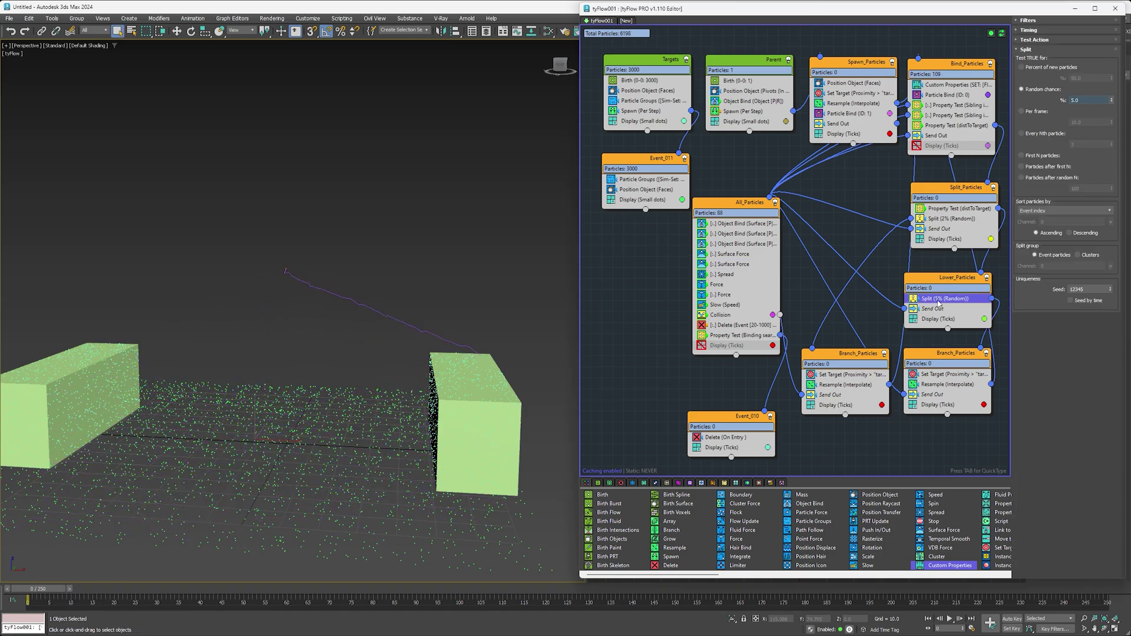
{"action": "double_click", "coordinate": [1082, 102]}
{"action": "type", "text": "4"}
{"action": "key", "text": "Return"}
- Set the Split_Particles Split random chance to 1.5% and play back the arcs
{"action": "left_click", "coordinate": [943, 220]}
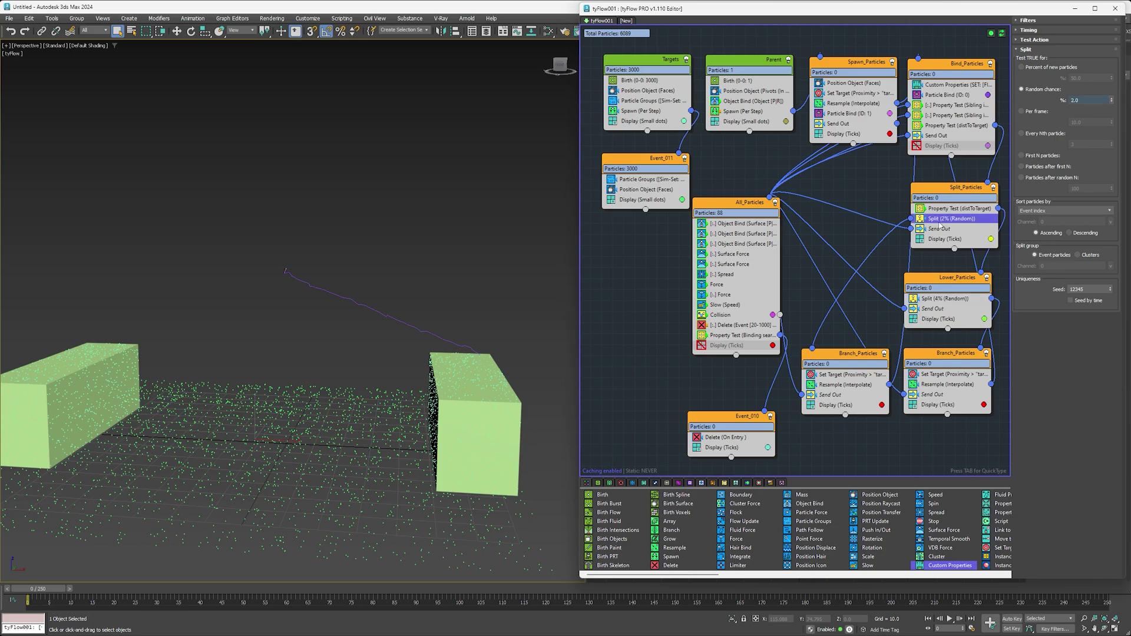
{"action": "left_click", "coordinate": [1079, 100]}
{"action": "type", "text": "1.5"}
{"action": "key", "text": "Return"}
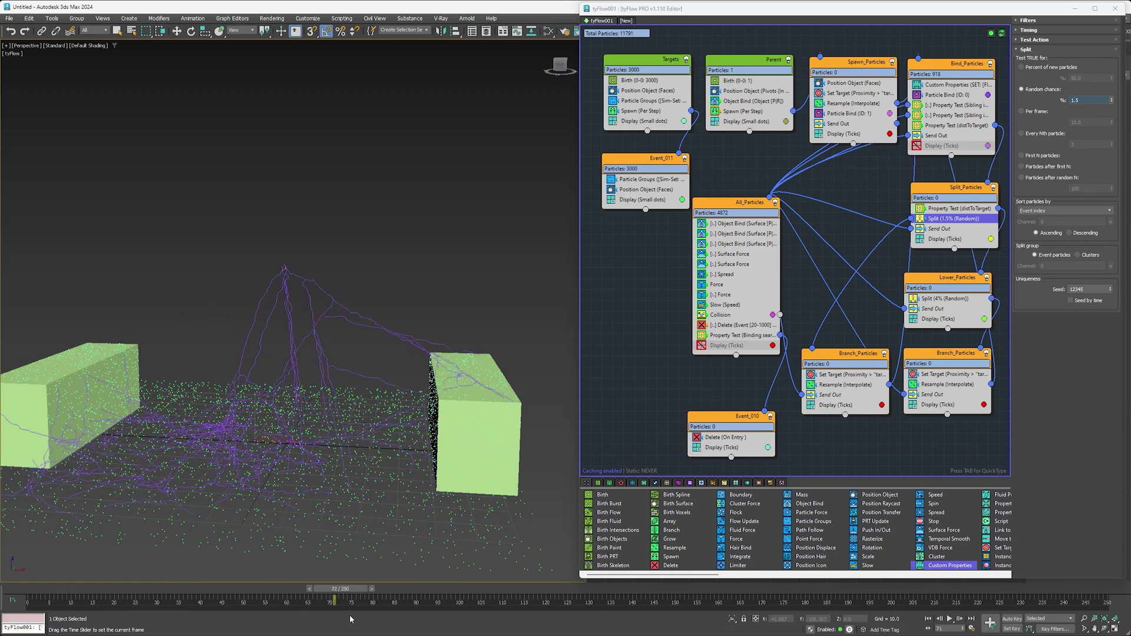
{"action": "left_click_drag", "start_coordinate": [464, 589], "coordinate": [24, 628]}
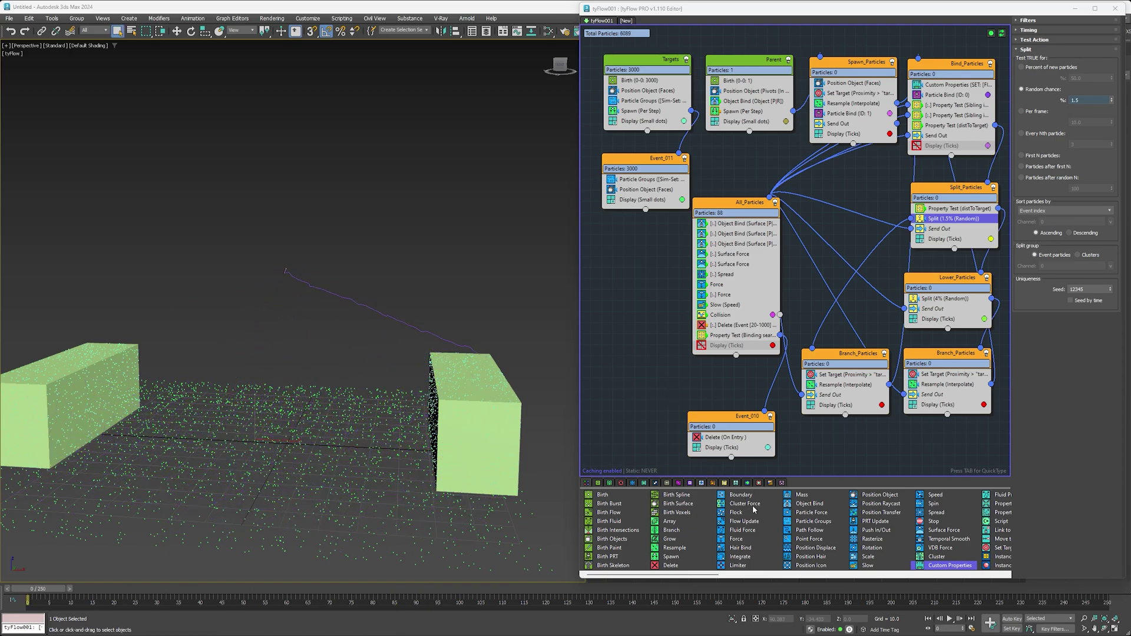
- Add Spline Paths below Collision in All_Particles, outputting to a new tySplines001 object
{"action": "scroll", "coordinate": [757, 505], "scroll_direction": "down", "scroll_amount": 10}
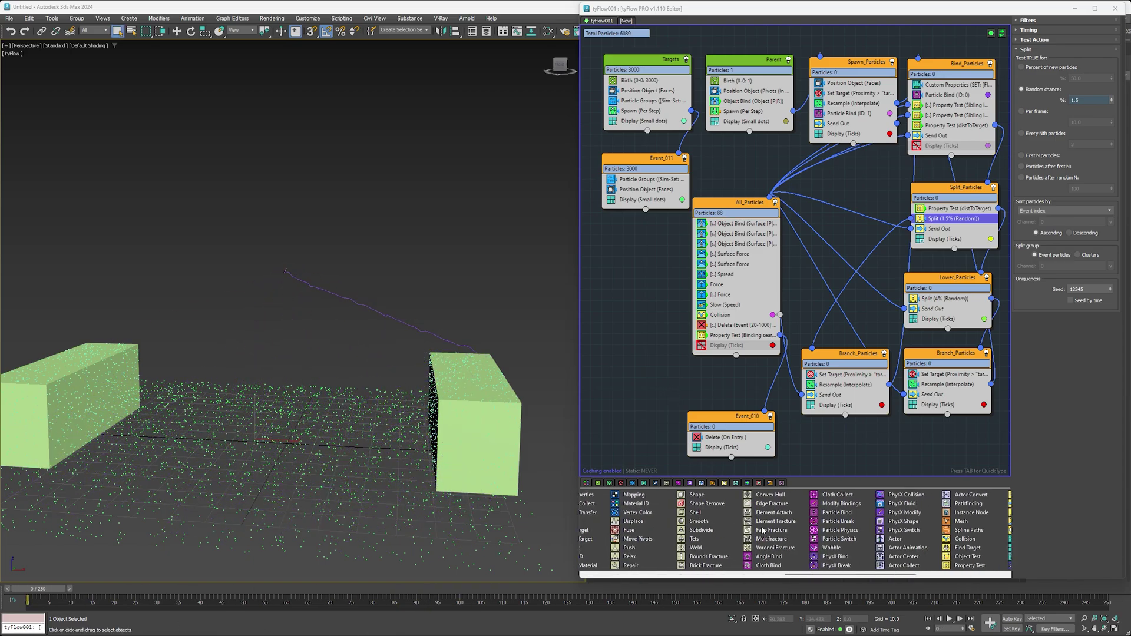
{"action": "left_click_drag", "start_coordinate": [807, 531], "coordinate": [722, 326]}
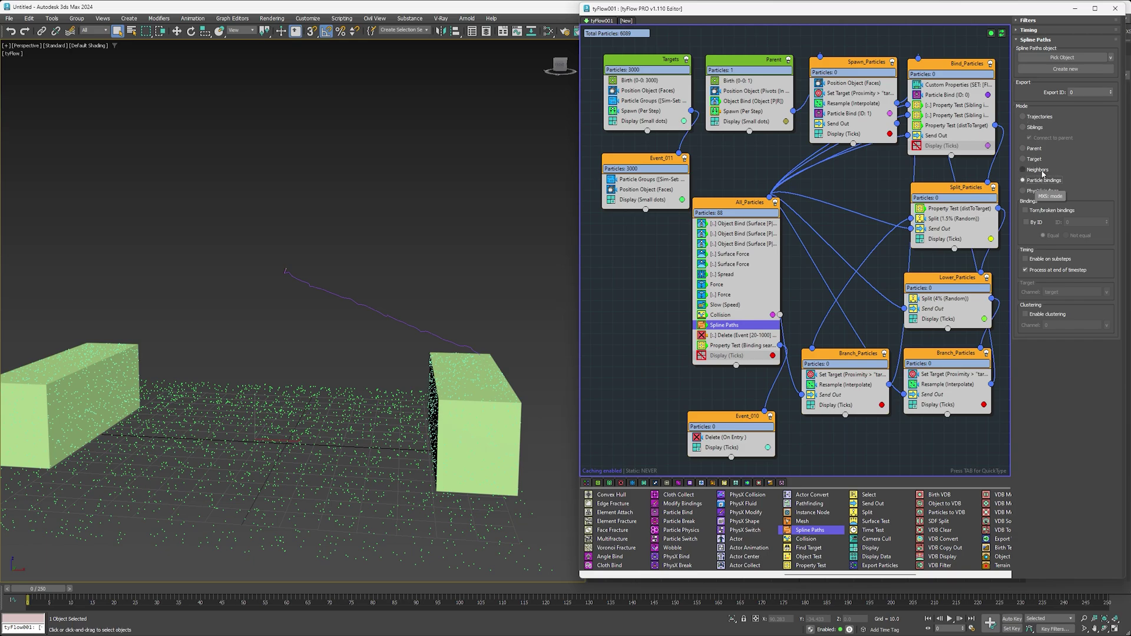
{"action": "left_click", "coordinate": [1046, 68]}
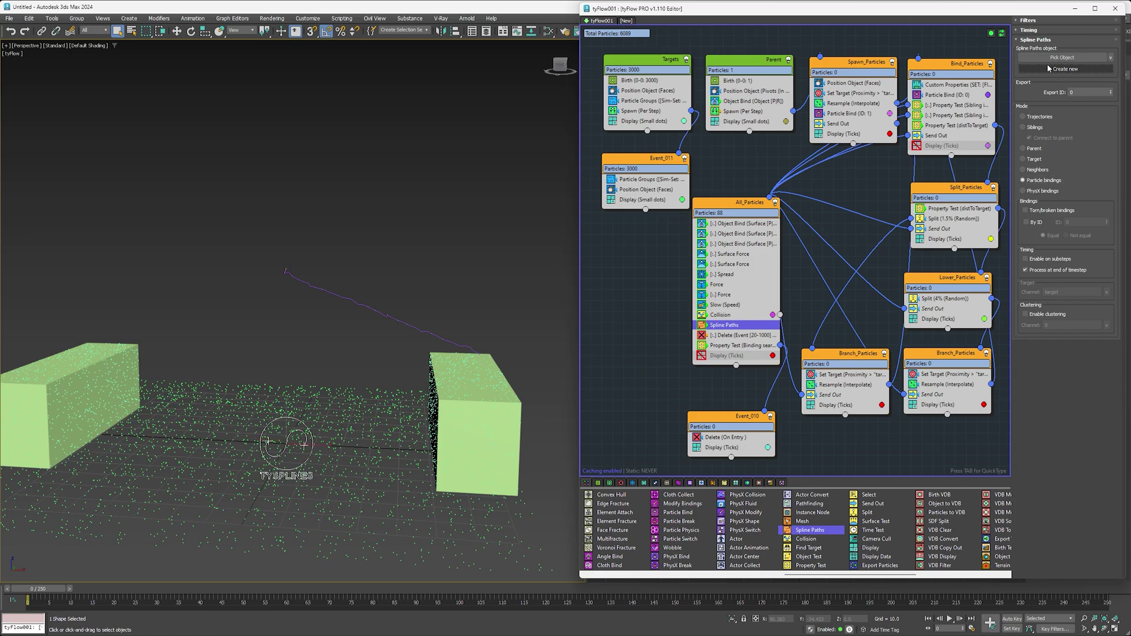
{"action": "left_click", "coordinate": [1075, 8]}
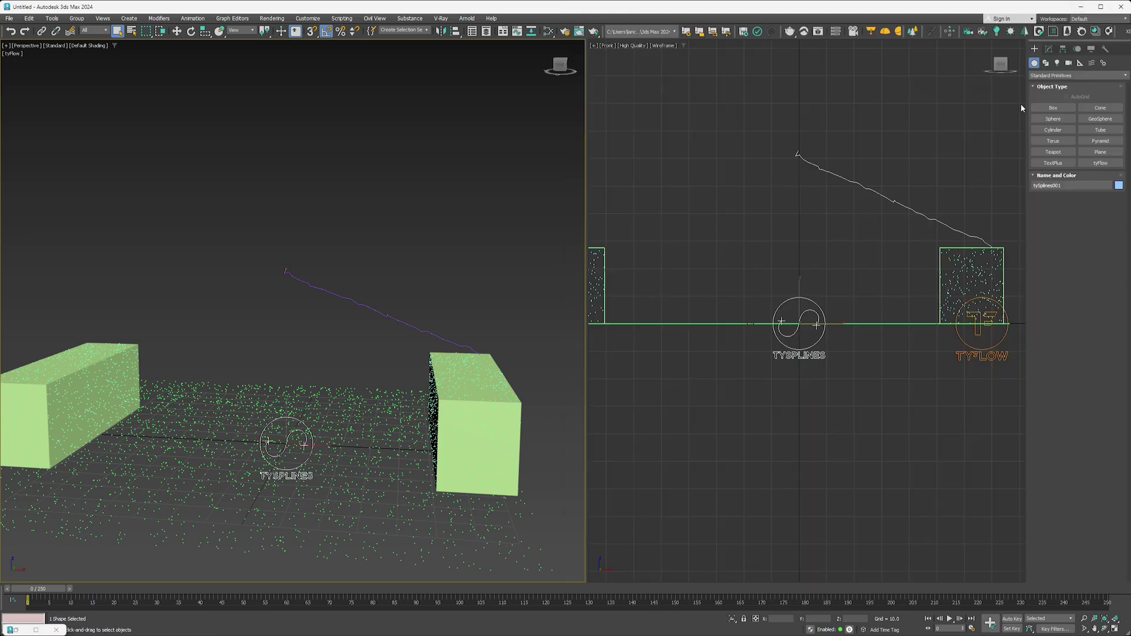
- Enable the tySplineMesher tube on tySplines001 with a radius of 0.1
{"action": "left_click", "coordinate": [1049, 48]}
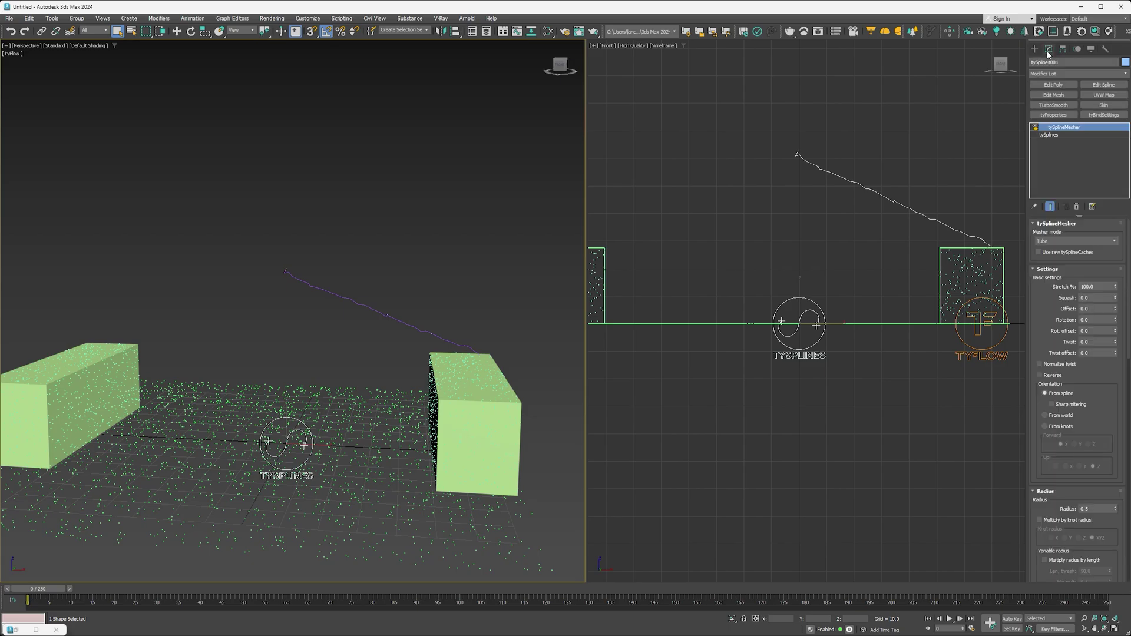
{"action": "left_click", "coordinate": [1035, 127]}
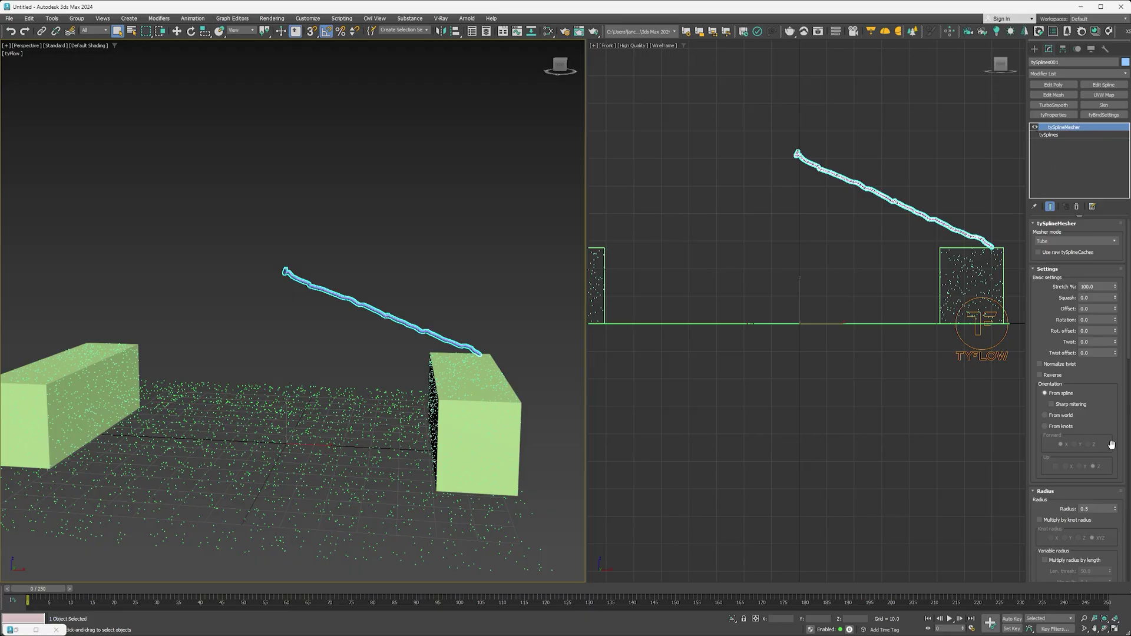
{"action": "left_click_drag", "start_coordinate": [1111, 446], "coordinate": [1106, 309]}
{"action": "left_click", "coordinate": [1095, 374]}
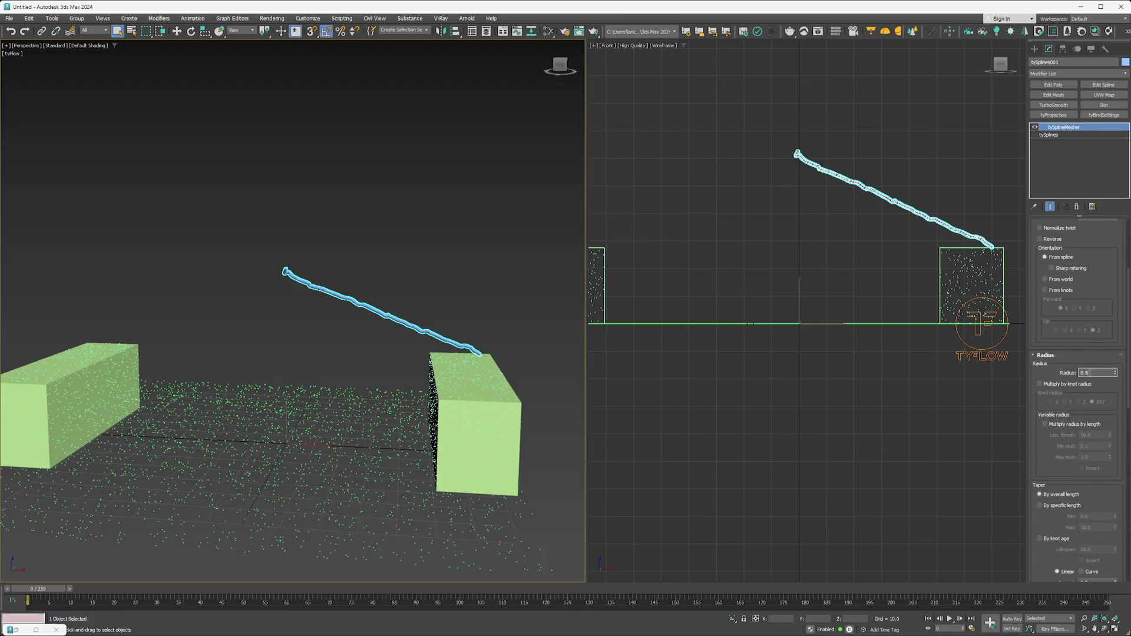
{"action": "type", "text": "0.15"}
{"action": "key", "text": "Return"}
{"action": "type", "text": ".1"}
{"action": "key", "text": "Return"}
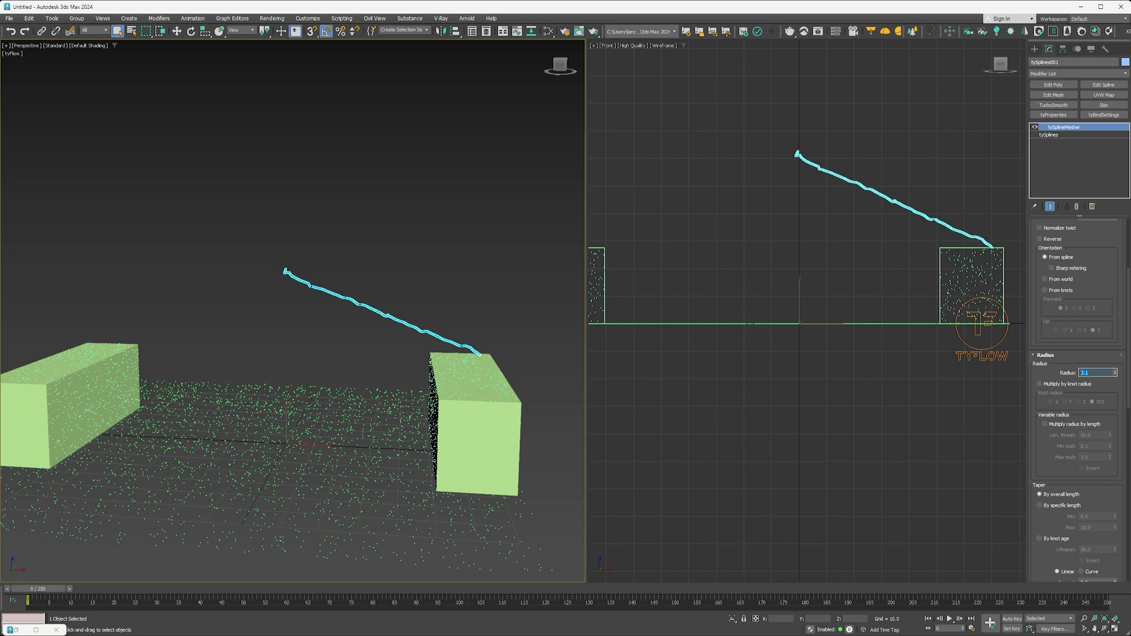
- Turn on Weld bindings in tySplines001 and bring the tyFlow editor back
{"action": "left_click", "coordinate": [1049, 135]}
{"action": "scroll", "coordinate": [1037, 441], "scroll_direction": "down", "scroll_amount": 5}
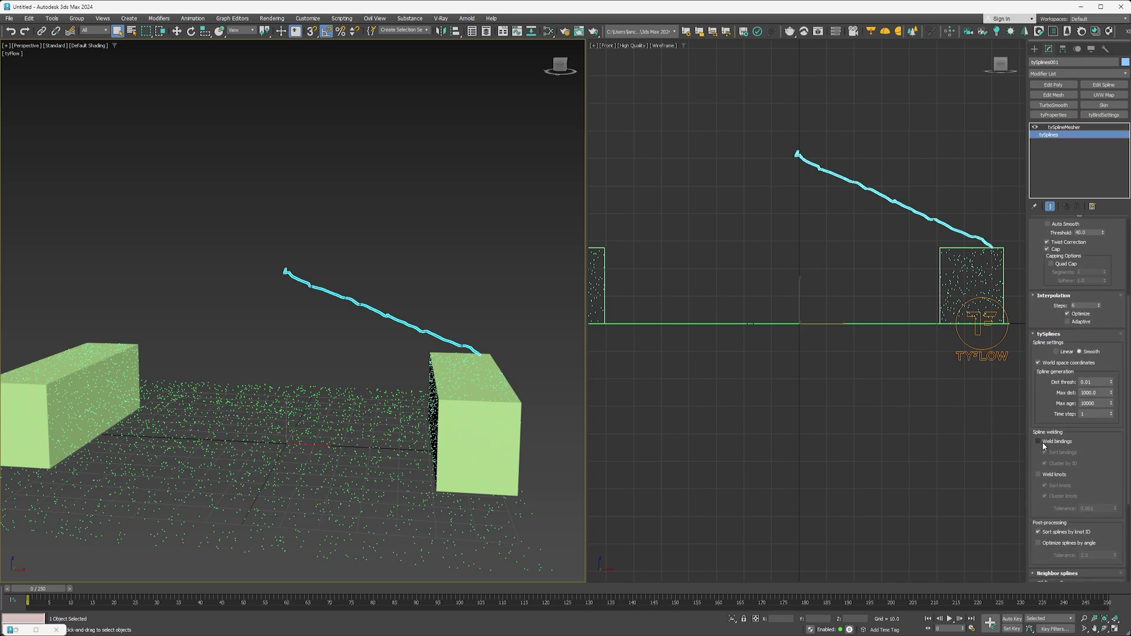
{"action": "left_click", "coordinate": [1039, 441]}
{"action": "scroll", "coordinate": [1038, 259], "scroll_direction": "up", "scroll_amount": 5}
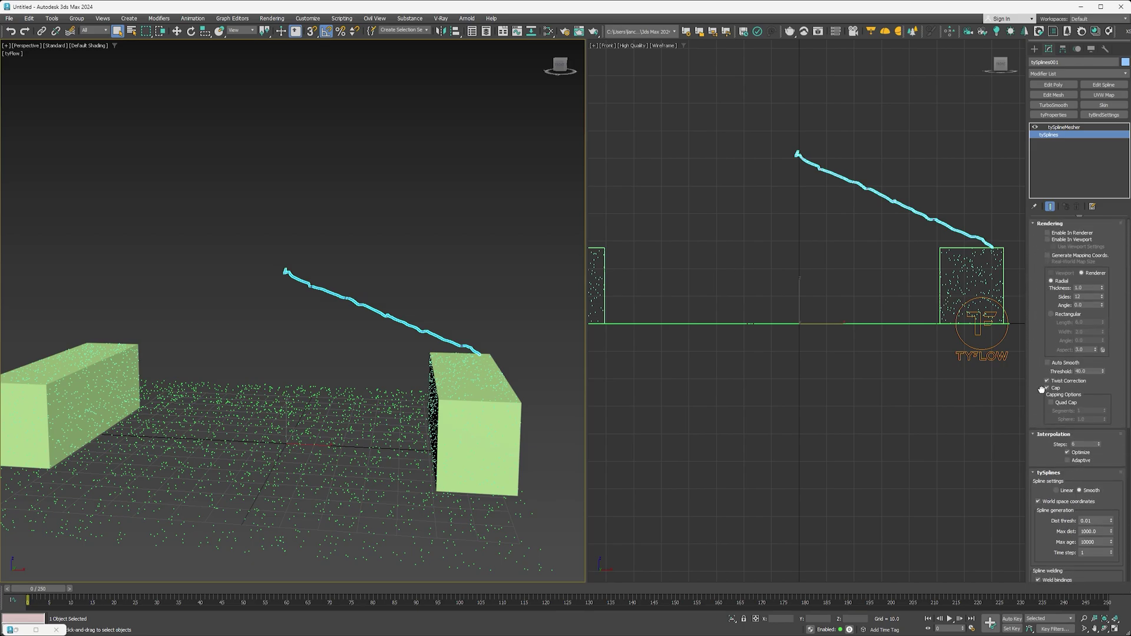
{"action": "left_click", "coordinate": [1060, 128]}
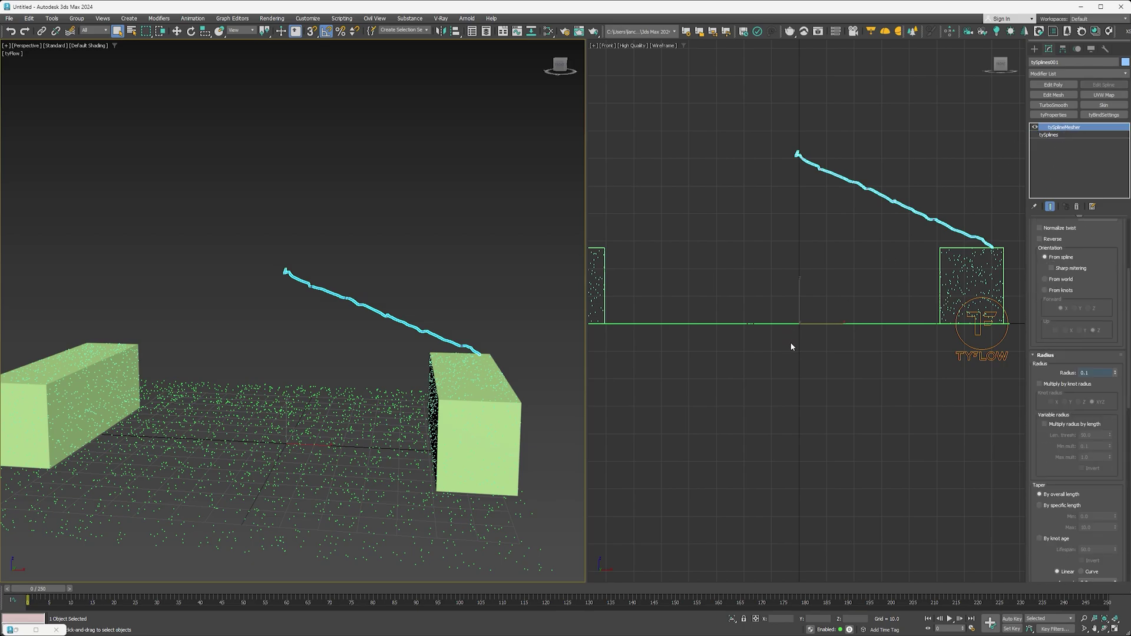
{"action": "left_click", "coordinate": [17, 629]}
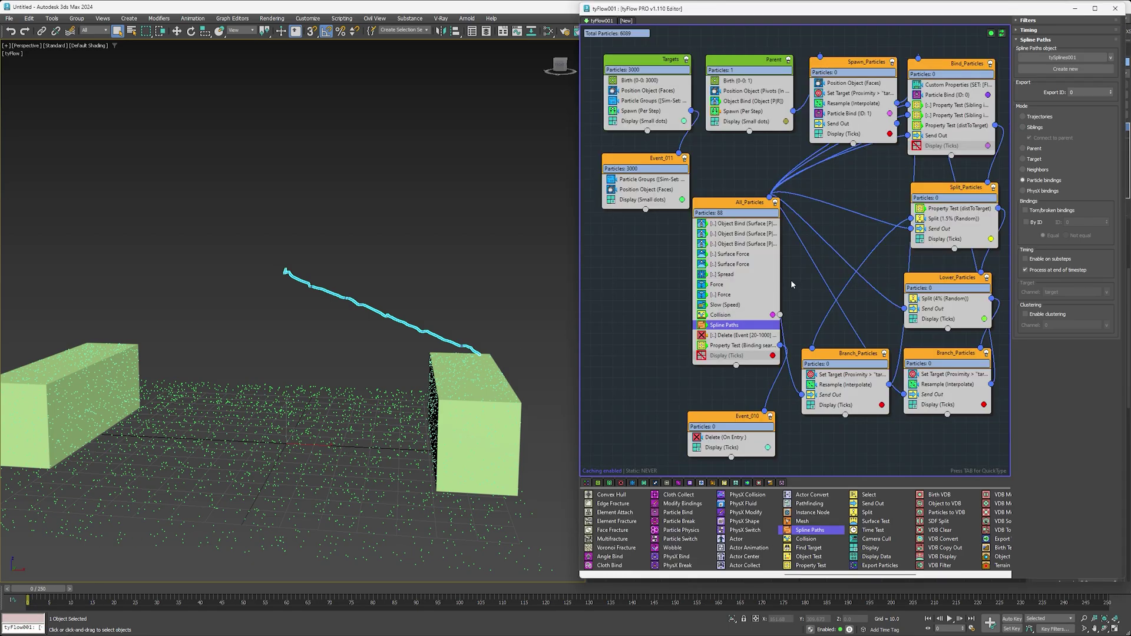
- Enable a Spline Paths filter testing custom float channel spread equal to 1
{"action": "left_click", "coordinate": [1028, 20]}
{"action": "left_click", "coordinate": [1024, 38]}
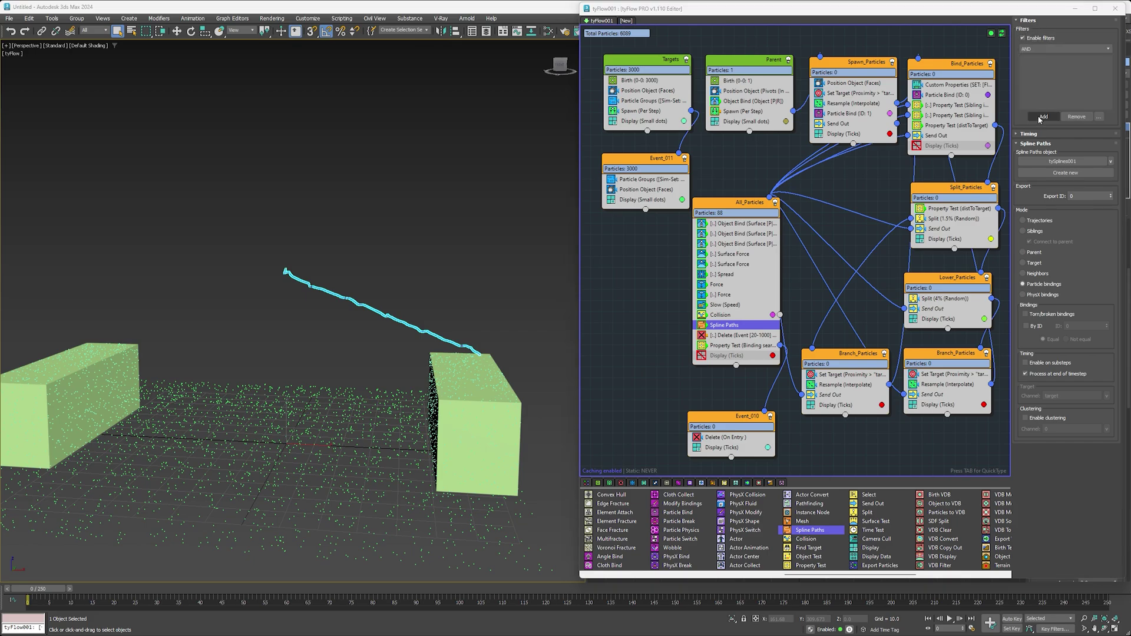
{"action": "left_click", "coordinate": [1040, 117]}
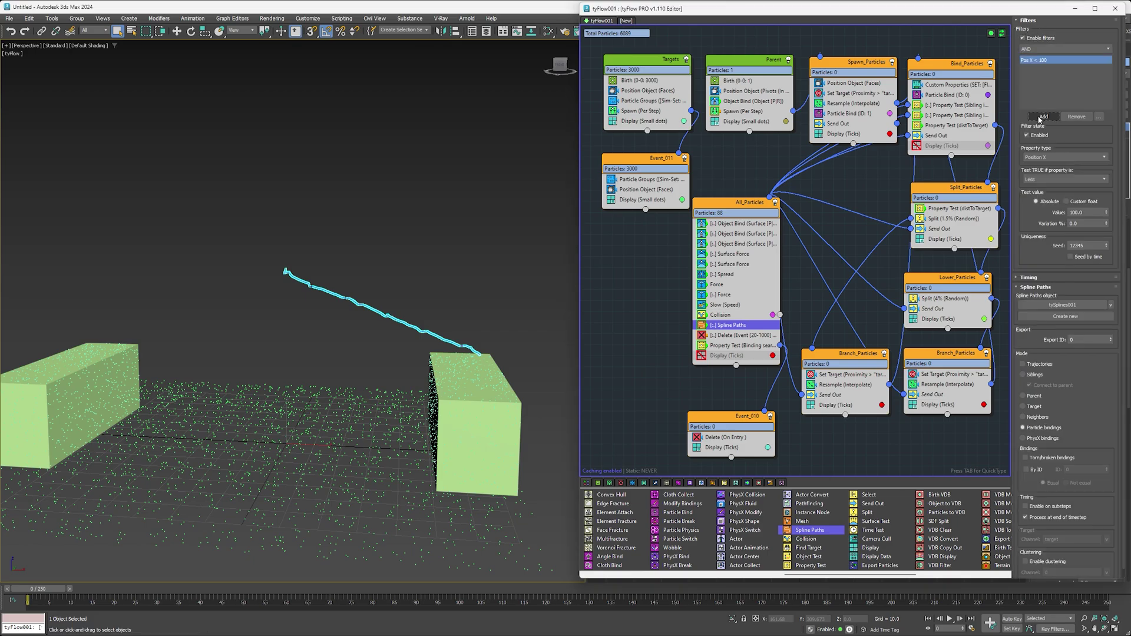
{"action": "left_click", "coordinate": [1045, 157]}
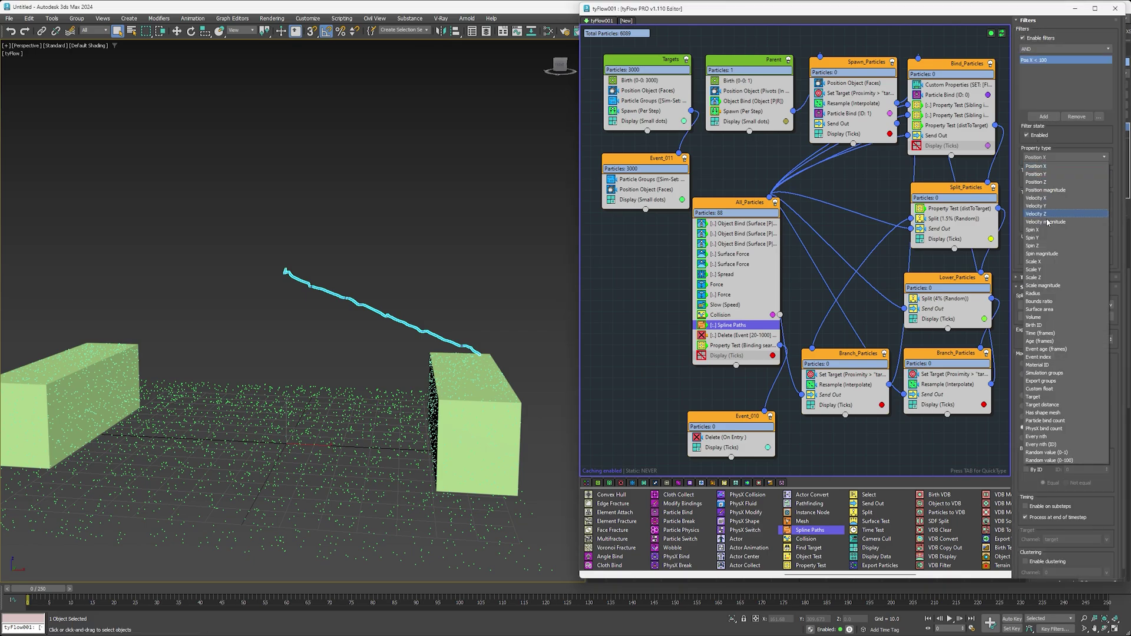
{"action": "left_click", "coordinate": [1032, 389]}
{"action": "left_click", "coordinate": [1047, 179]}
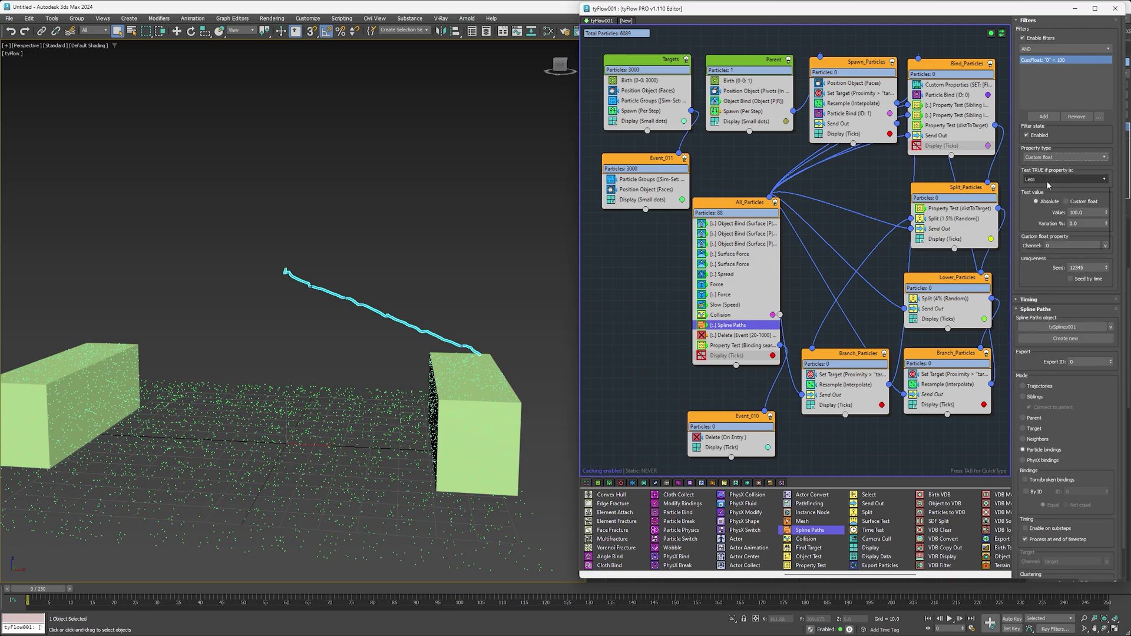
{"action": "left_click", "coordinate": [1040, 220]}
{"action": "double_click", "coordinate": [1087, 212]}
{"action": "type", "text": "1"}
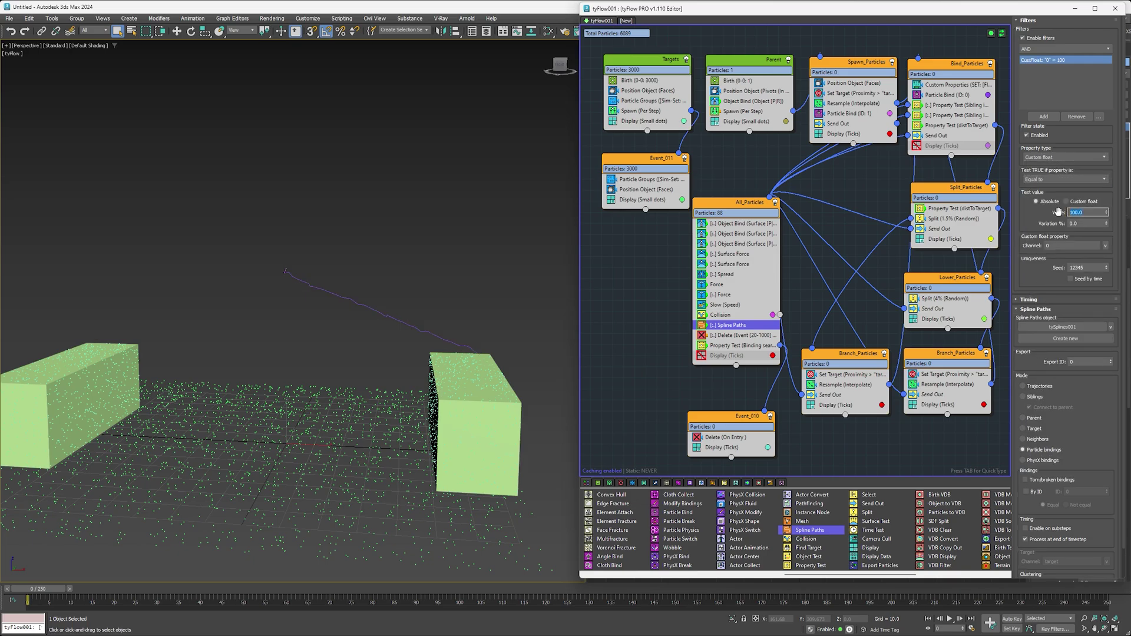
{"action": "left_click", "coordinate": [1105, 246]}
{"action": "left_click", "coordinate": [1123, 305]}
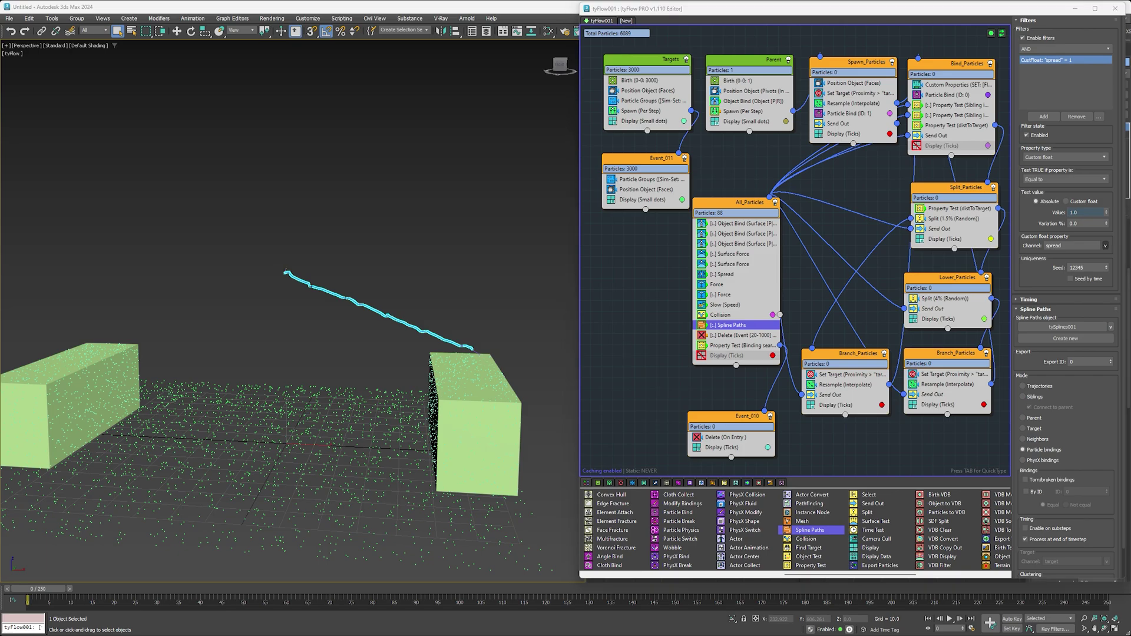
- Duplicate Spline Paths and switch the copy's filter channel from spread to contact
{"action": "left_click_drag", "start_coordinate": [727, 330], "coordinate": [735, 334], "text": "ctrl"}
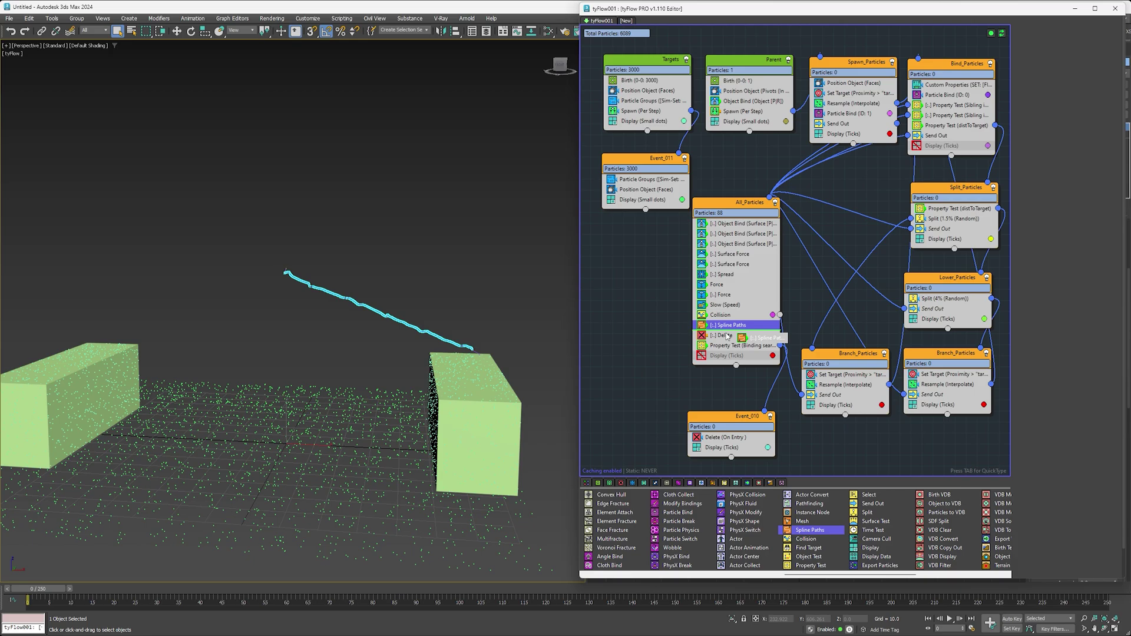
{"action": "left_click", "coordinate": [1025, 21]}
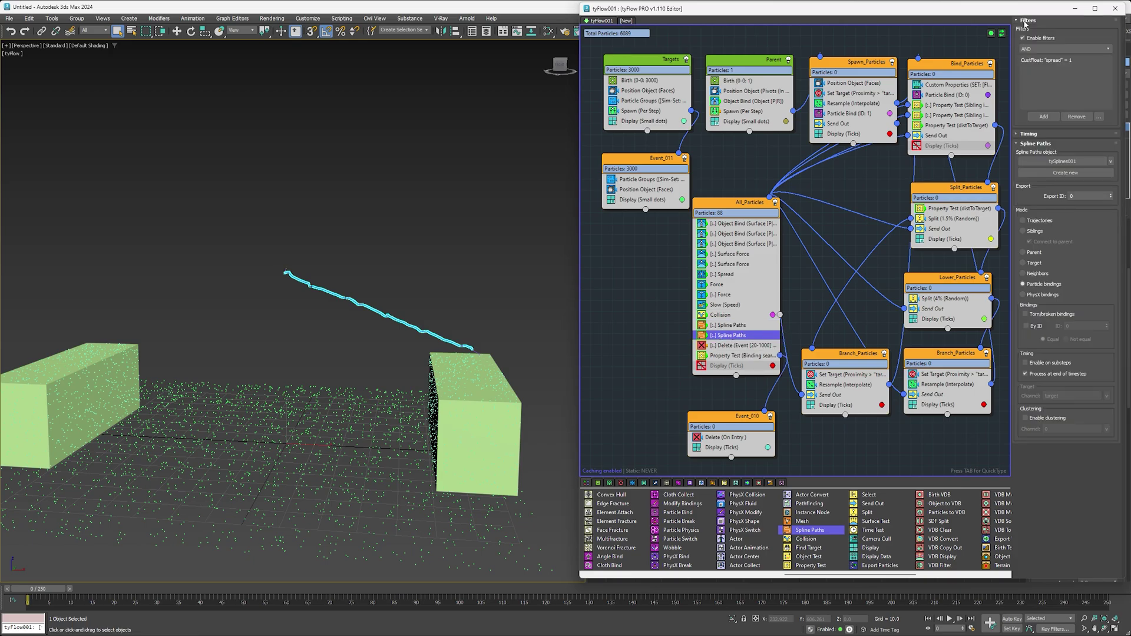
{"action": "left_click", "coordinate": [1045, 60]}
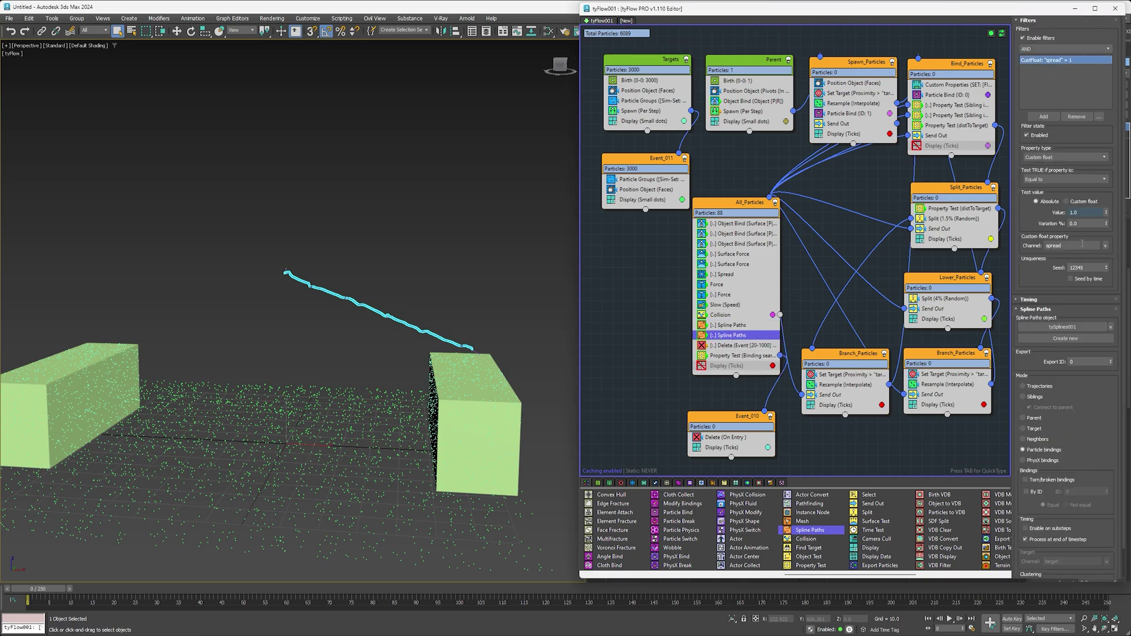
{"action": "left_click", "coordinate": [1105, 246]}
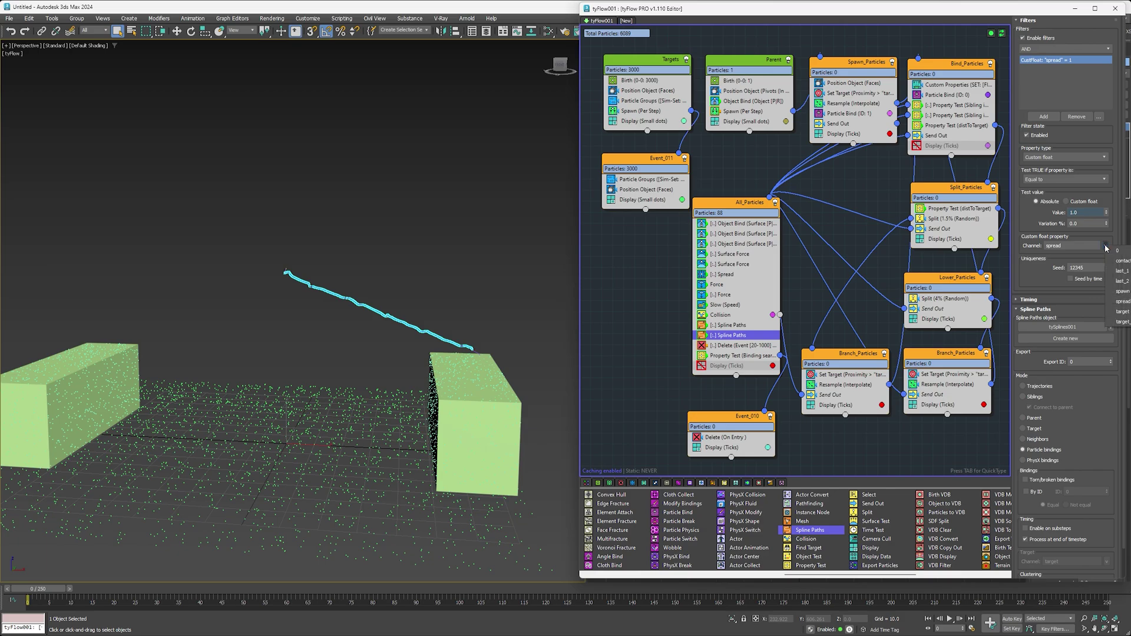
{"action": "left_click", "coordinate": [1118, 263]}
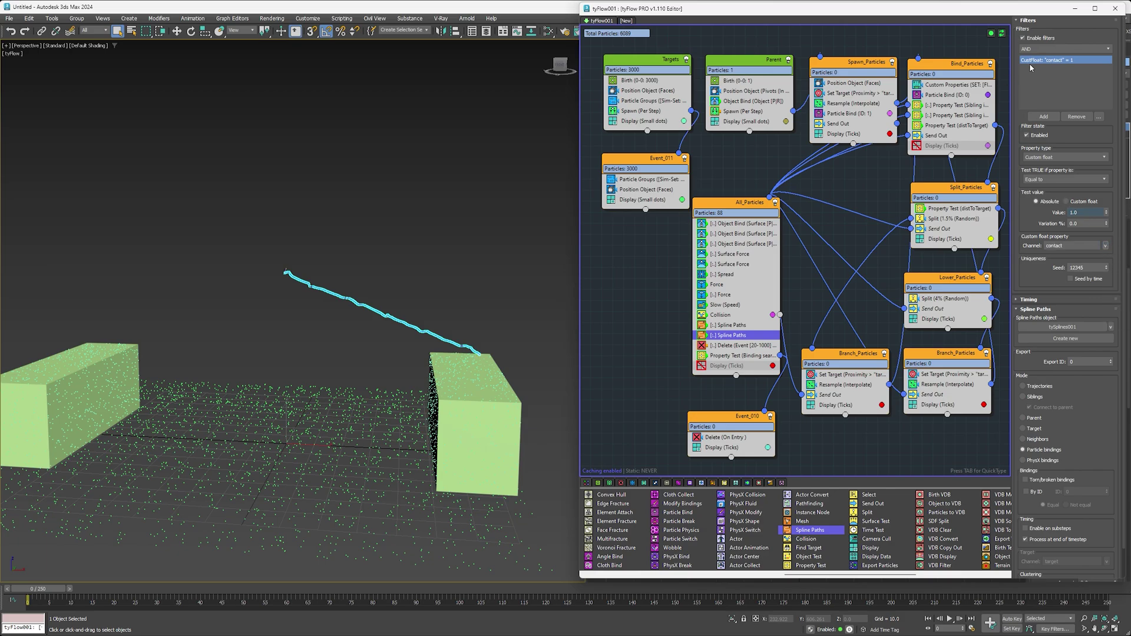
- Paste two more copies of the contact filter and set the second to last_1
{"action": "left_click", "coordinate": [1099, 116]}
{"action": "left_click", "coordinate": [1116, 146]}
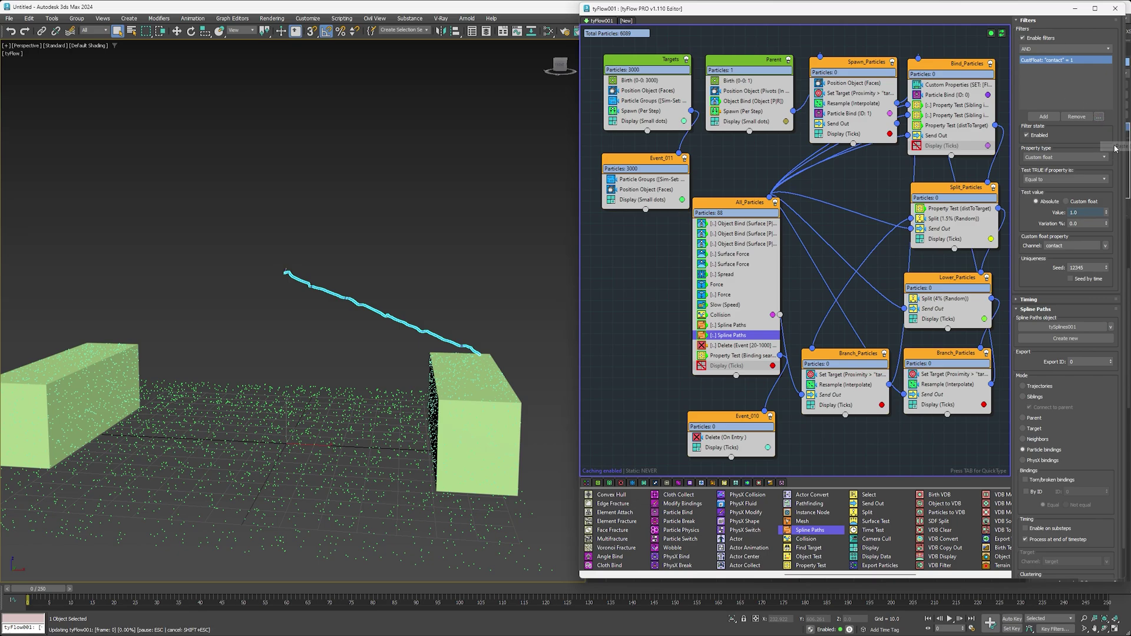
{"action": "left_click", "coordinate": [1100, 118]}
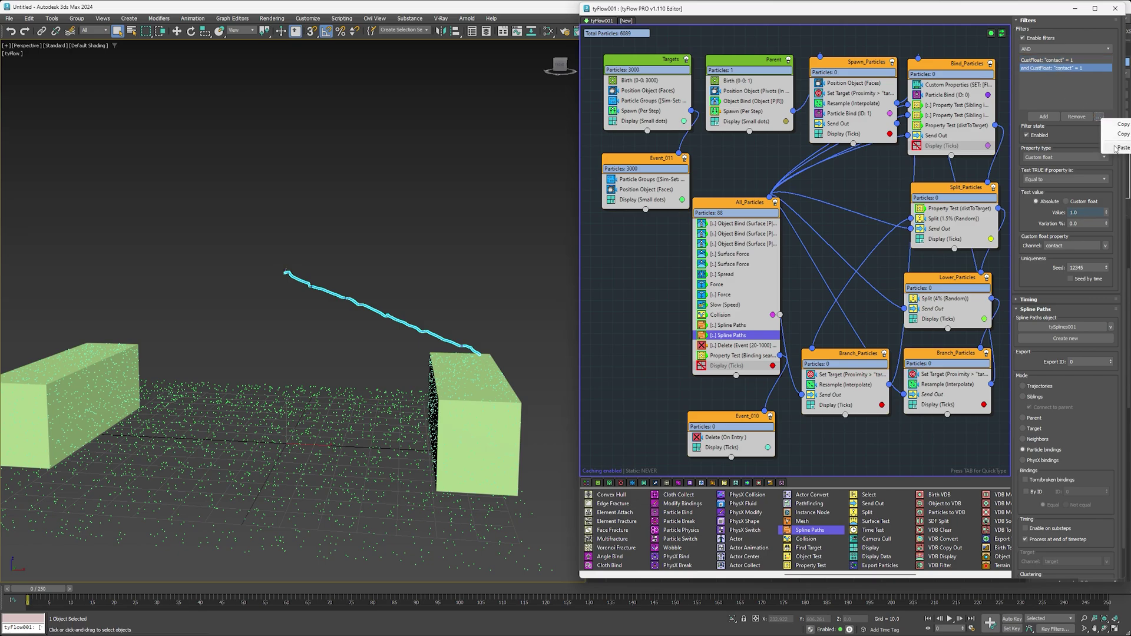
{"action": "left_click", "coordinate": [1117, 148]}
{"action": "left_click", "coordinate": [1064, 69]}
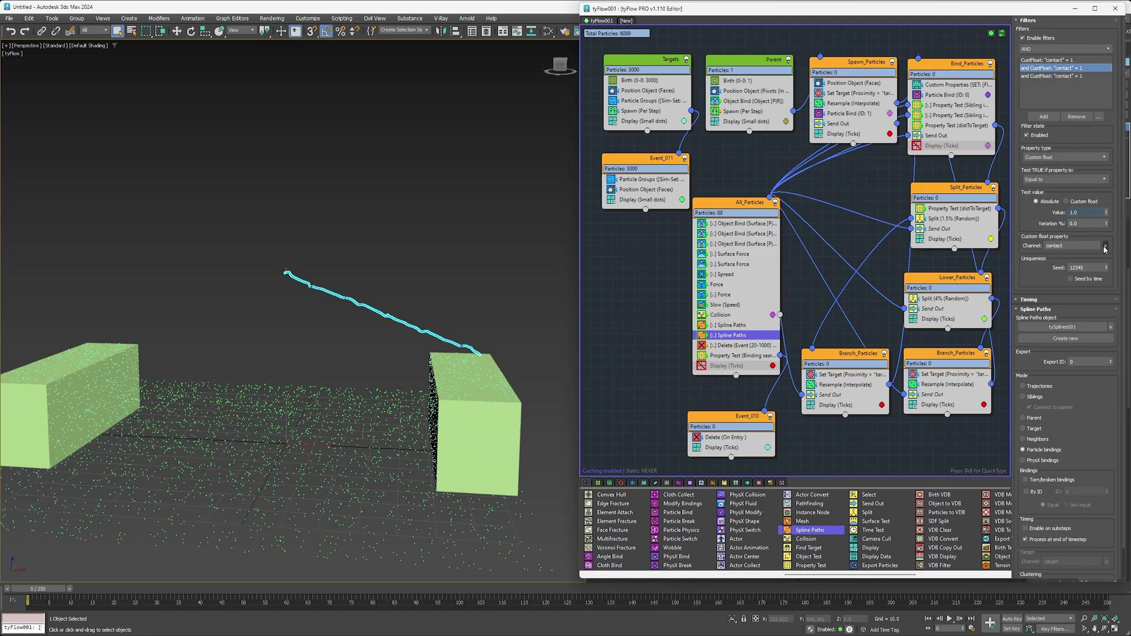
{"action": "left_click", "coordinate": [1104, 249]}
{"action": "left_click", "coordinate": [1113, 273]}
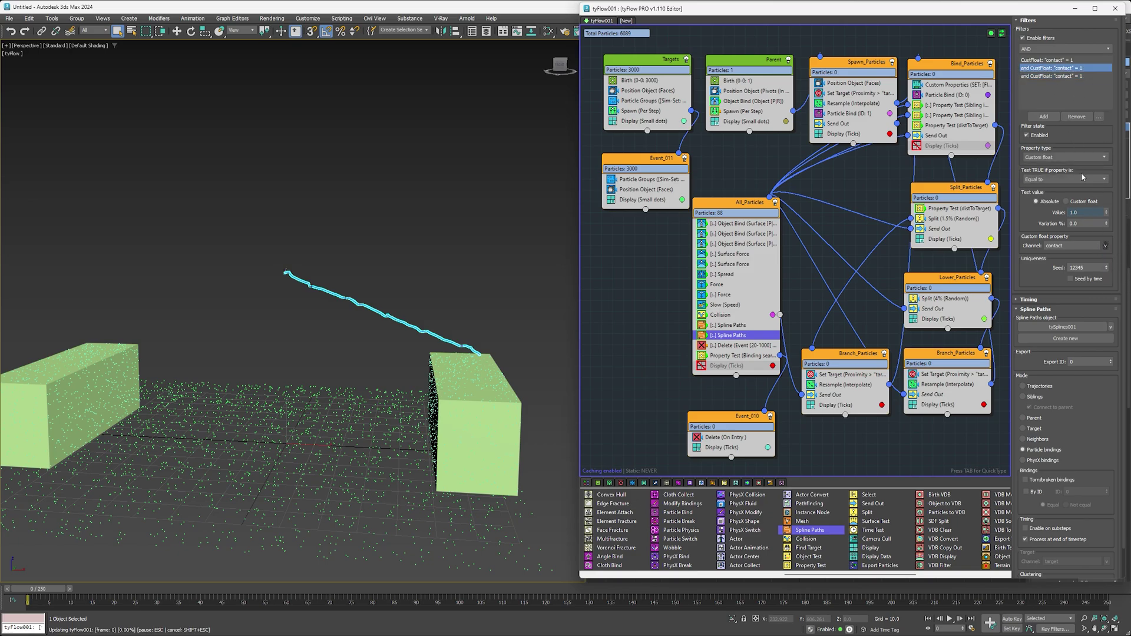
- Set the third filter to last_2 and combine all filters with OR
{"action": "left_click", "coordinate": [1038, 75]}
{"action": "left_click", "coordinate": [1105, 246]}
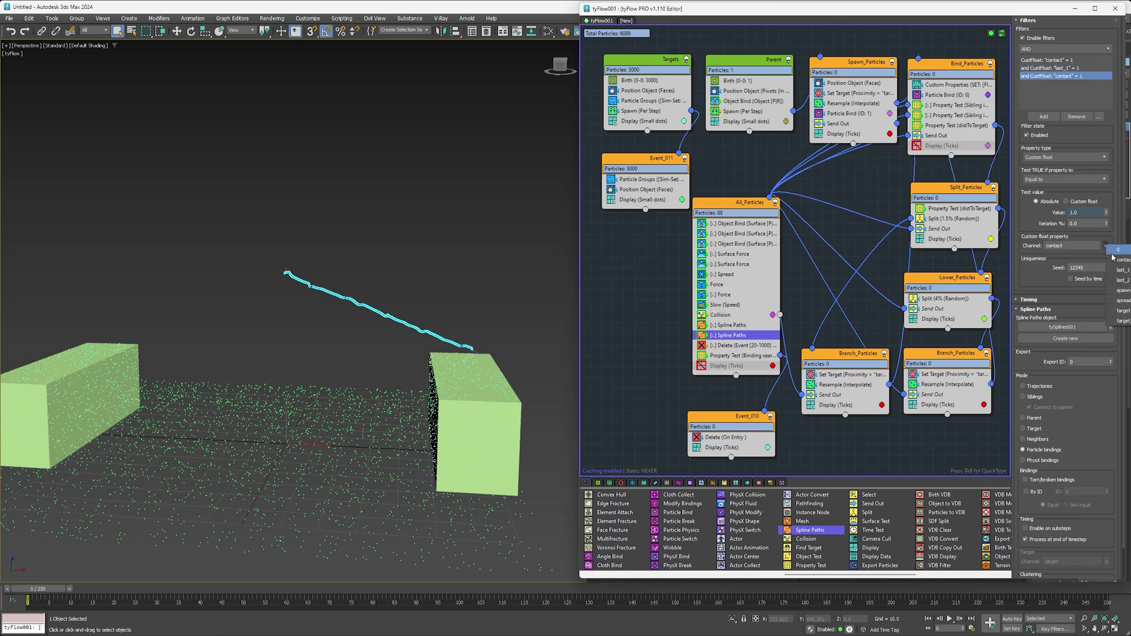
{"action": "left_click", "coordinate": [1122, 281]}
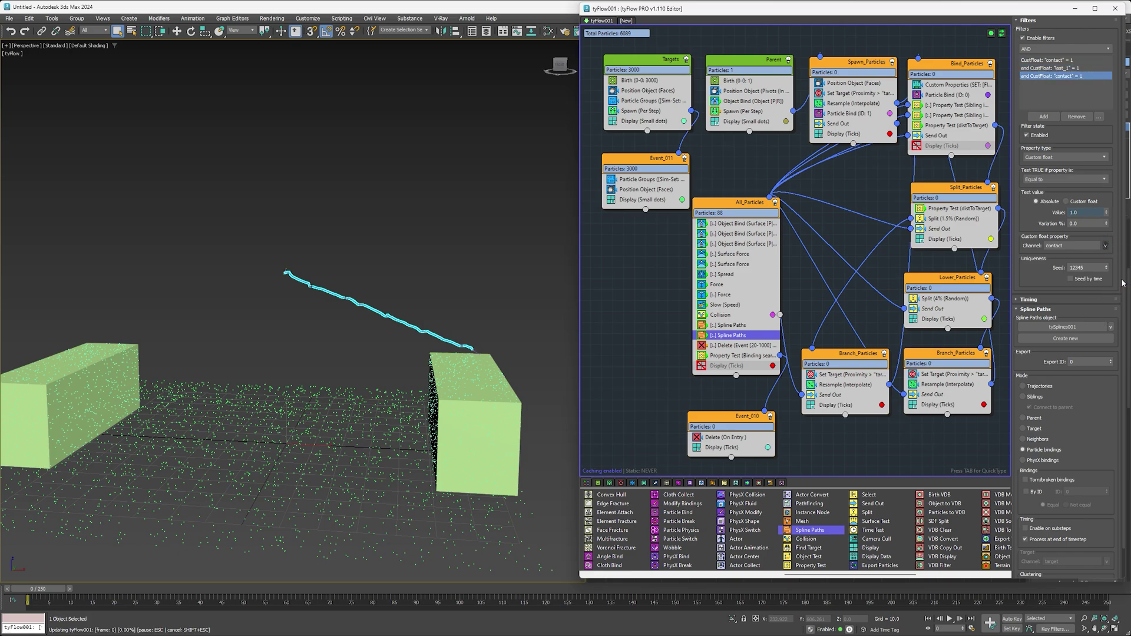
{"action": "left_click", "coordinate": [1041, 50]}
{"action": "left_click", "coordinate": [1042, 66]}
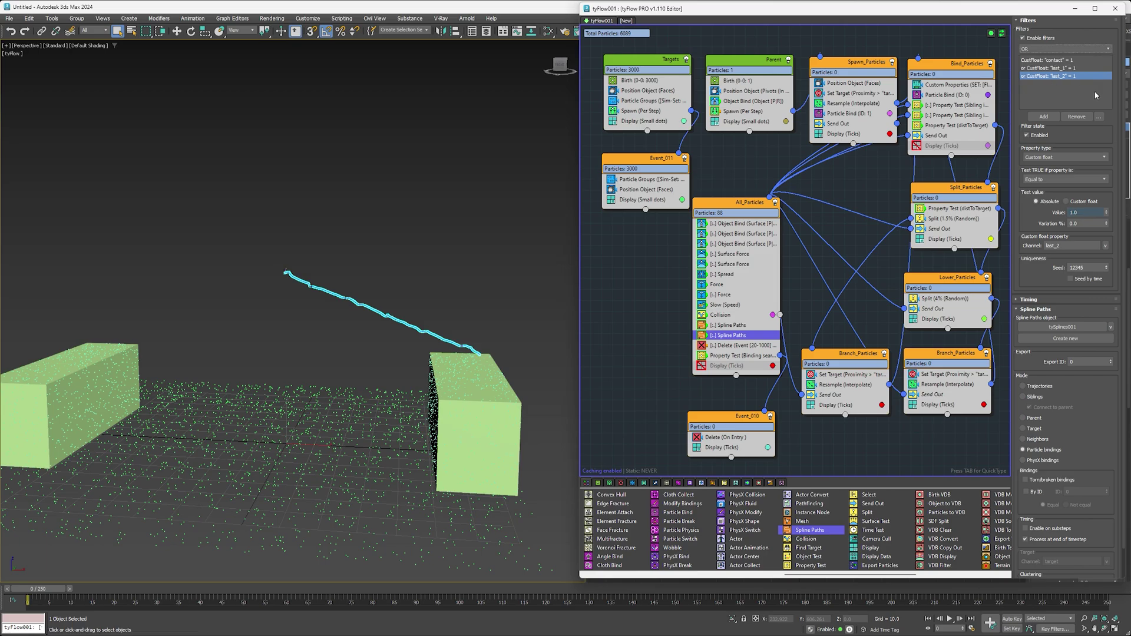
{"action": "left_click", "coordinate": [1036, 23]}
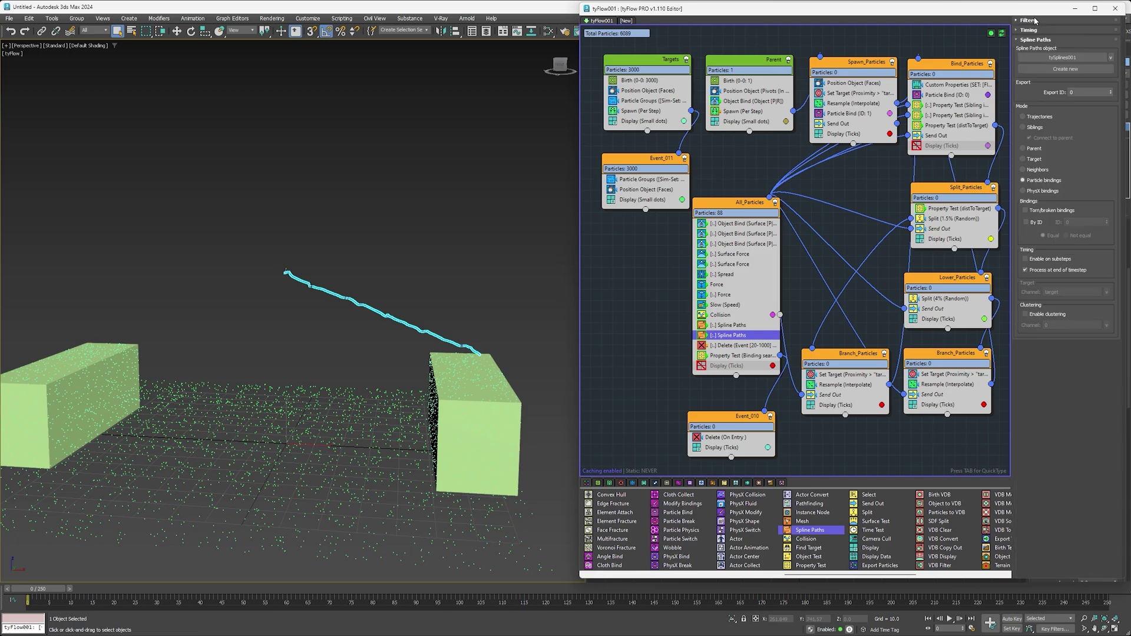
- Create a new tySplines002 object for this export and enable its tube mesh
{"action": "left_click", "coordinate": [1065, 68]}
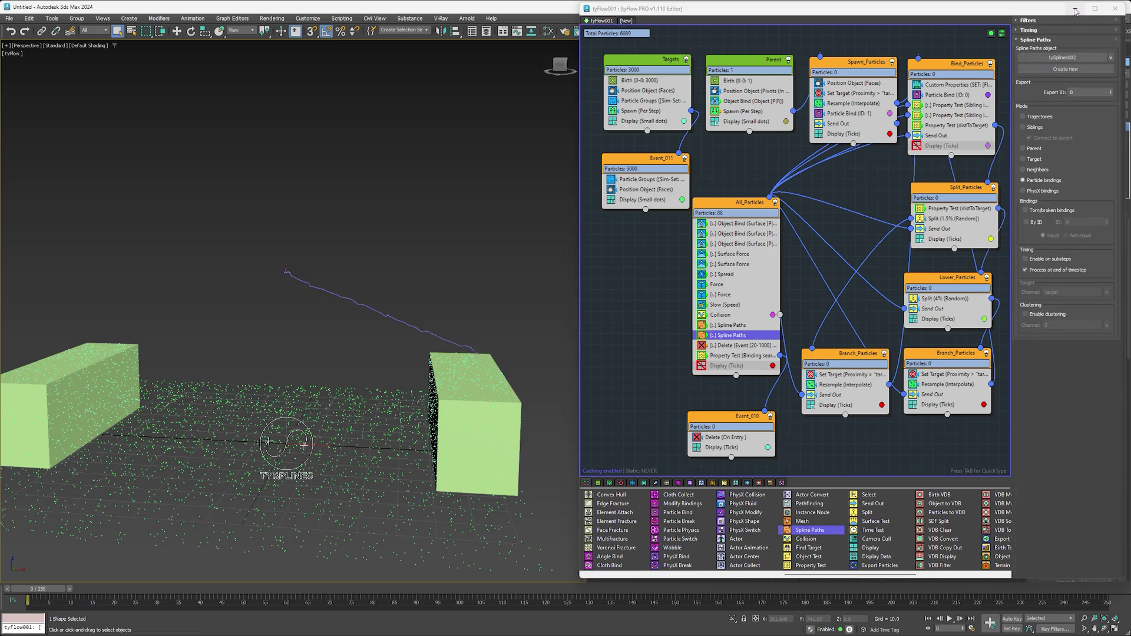
{"action": "left_click", "coordinate": [1074, 9]}
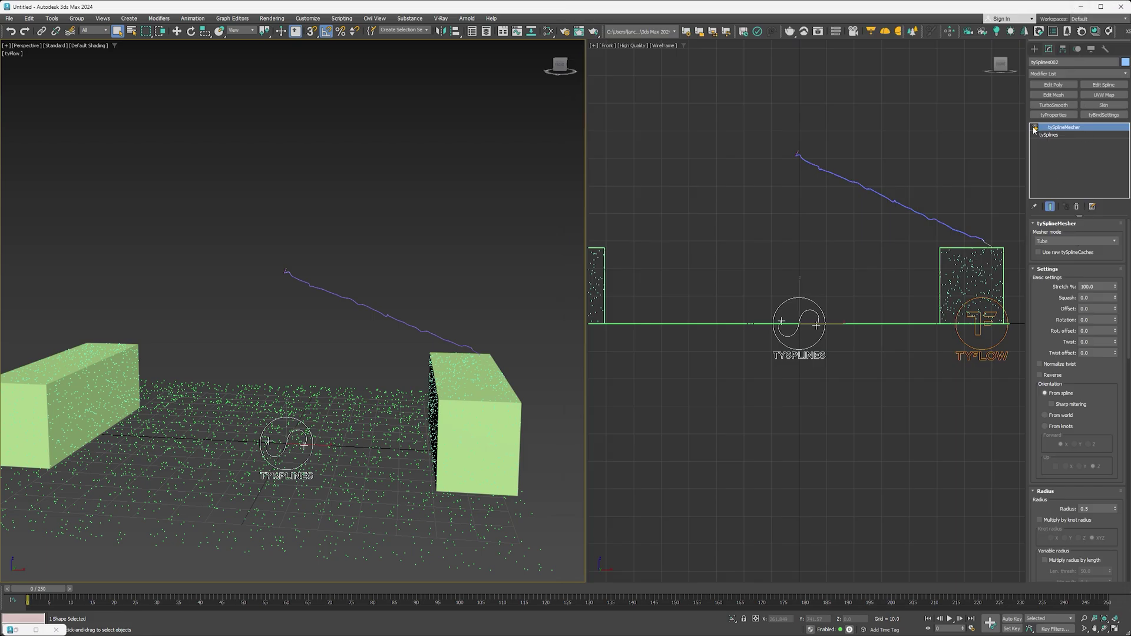
{"action": "left_click", "coordinate": [1035, 127]}
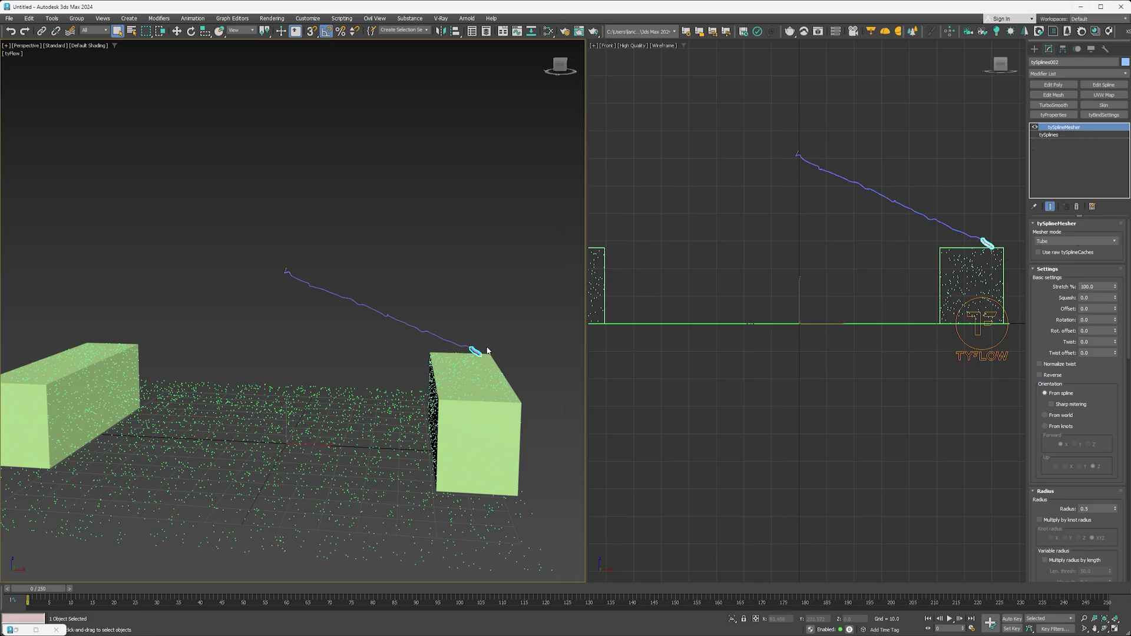
{"action": "scroll", "coordinate": [486, 349], "scroll_direction": "up", "scroll_amount": 5}
{"action": "middle_click_drag", "start_coordinate": [483, 359], "coordinate": [478, 350], "text": "alt"}
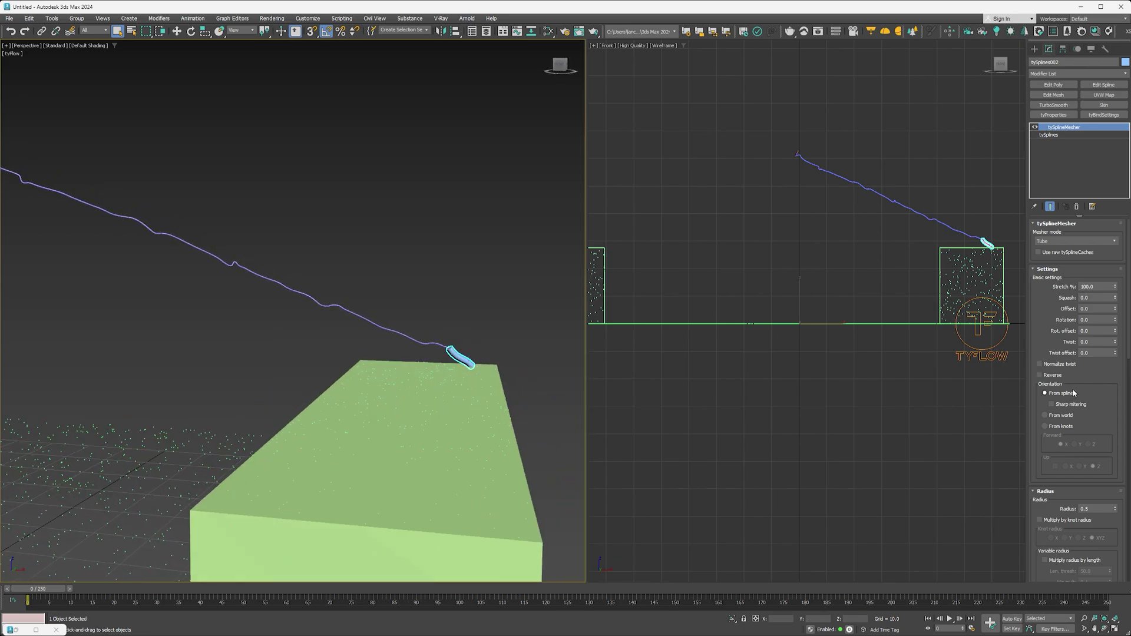
- Turn on Weld bindings for tySplines002, then return to its tySplineMesher settings
{"action": "left_click", "coordinate": [1049, 135]}
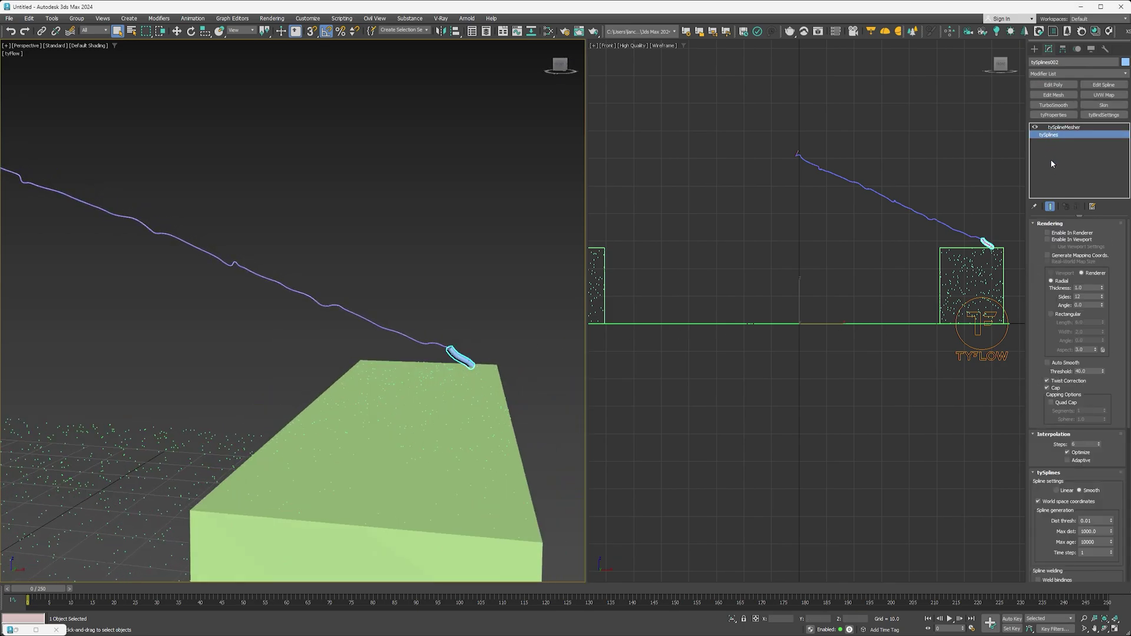
{"action": "scroll", "coordinate": [1045, 345], "scroll_direction": "down", "scroll_amount": 4}
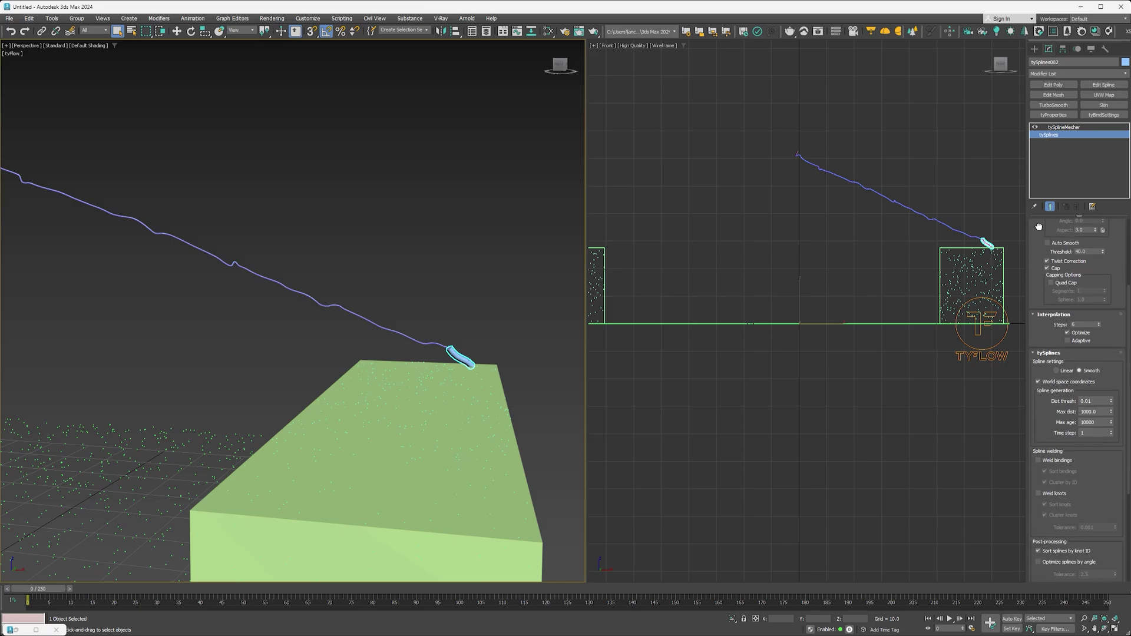
{"action": "left_click", "coordinate": [1045, 462]}
{"action": "left_click", "coordinate": [1064, 127]}
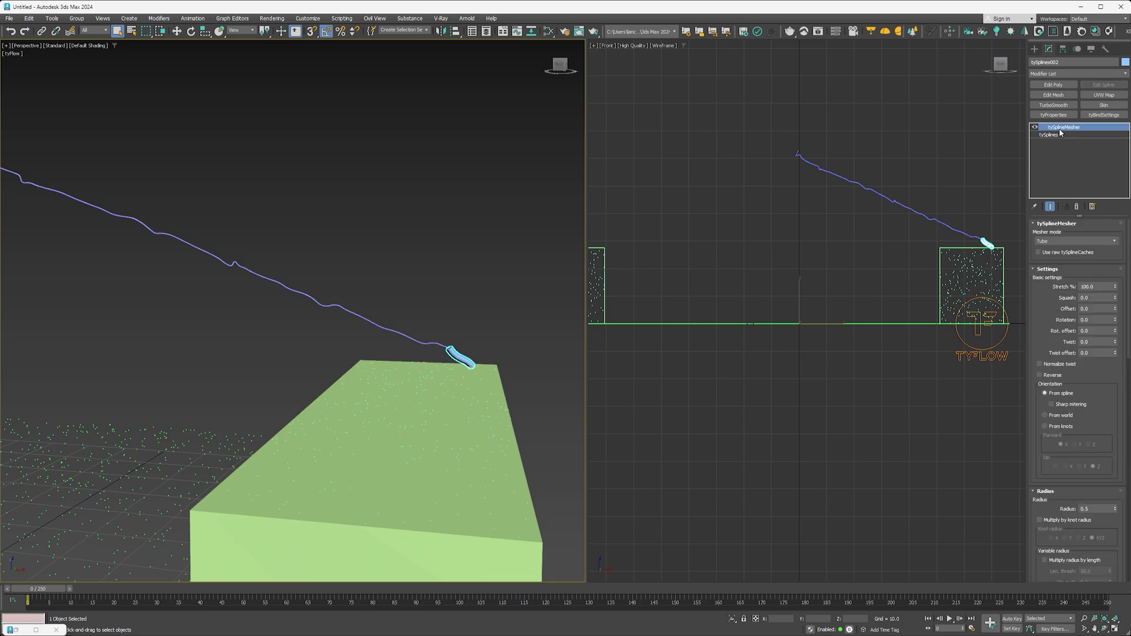
{"action": "left_click_drag", "start_coordinate": [1093, 393], "coordinate": [1086, 284]}
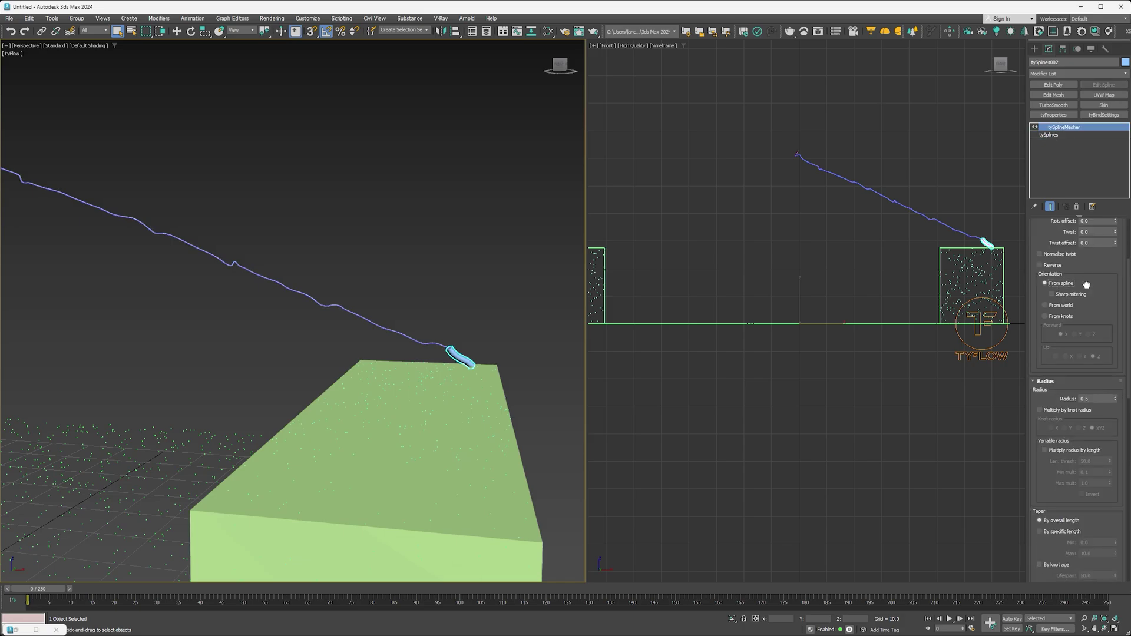
- Set the tube radius to 1.0 and drag Taper Amount to -4.0
{"action": "double_click", "coordinate": [1099, 400]}
{"action": "type", "text": "1"}
{"action": "key", "text": "Return"}
{"action": "left_click_drag", "start_coordinate": [1103, 415], "coordinate": [1099, 195]}
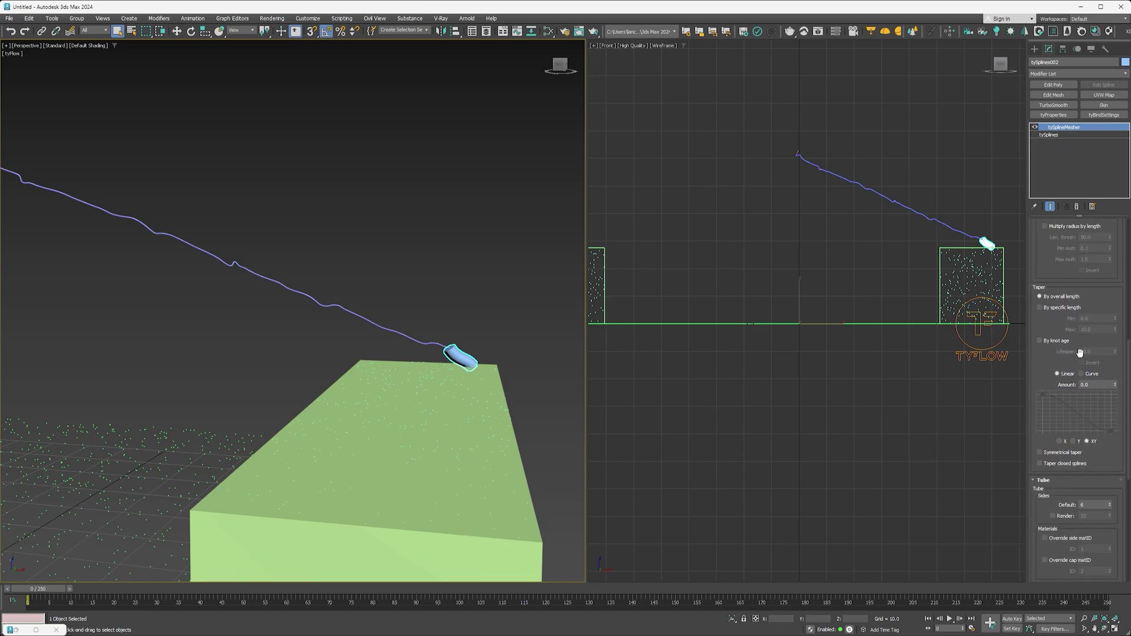
{"action": "left_click_drag", "start_coordinate": [1115, 387], "coordinate": [1113, 388]}
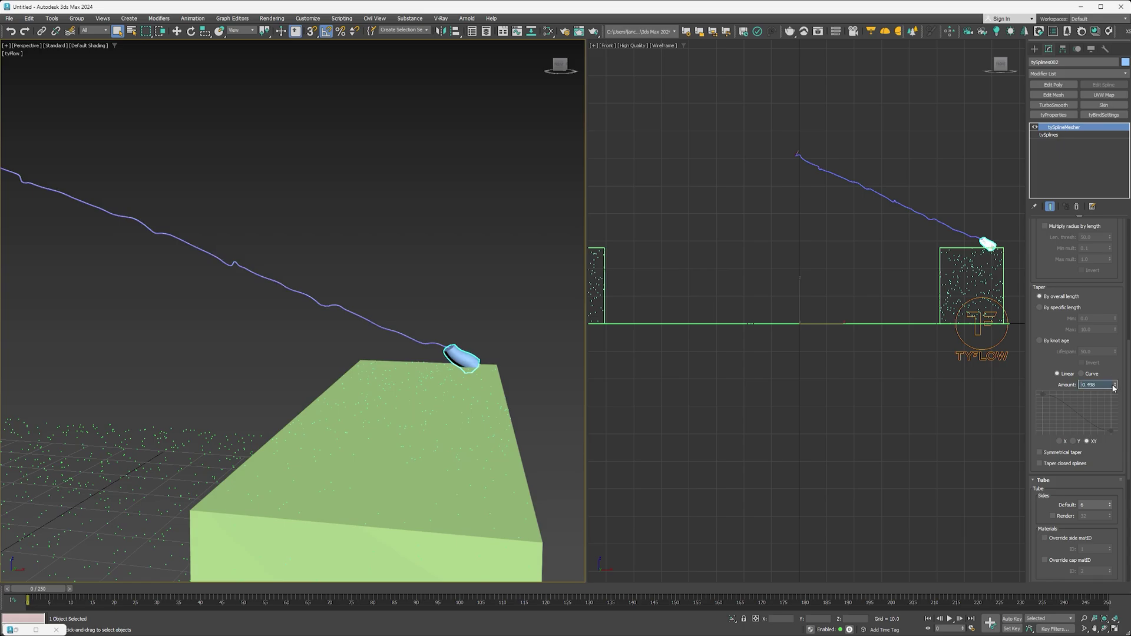
- Lower the tube radius to 0.104, deselect, and play the lightning simulation
{"action": "scroll", "coordinate": [1099, 387], "scroll_direction": "up", "scroll_amount": 3}
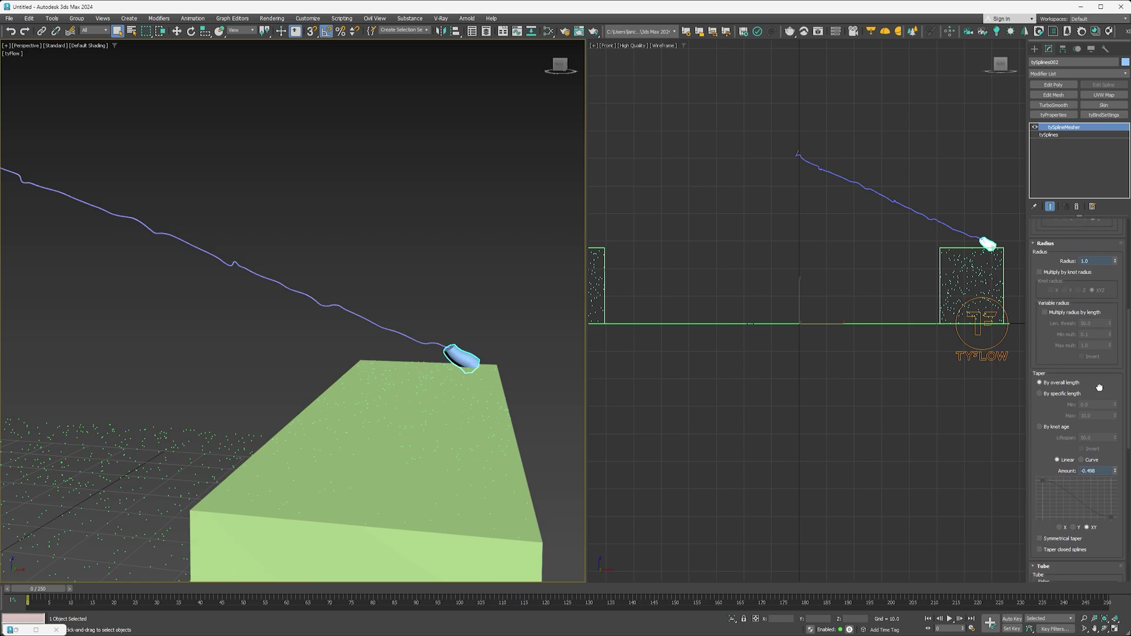
{"action": "left_click_drag", "start_coordinate": [1114, 260], "coordinate": [1118, 481]}
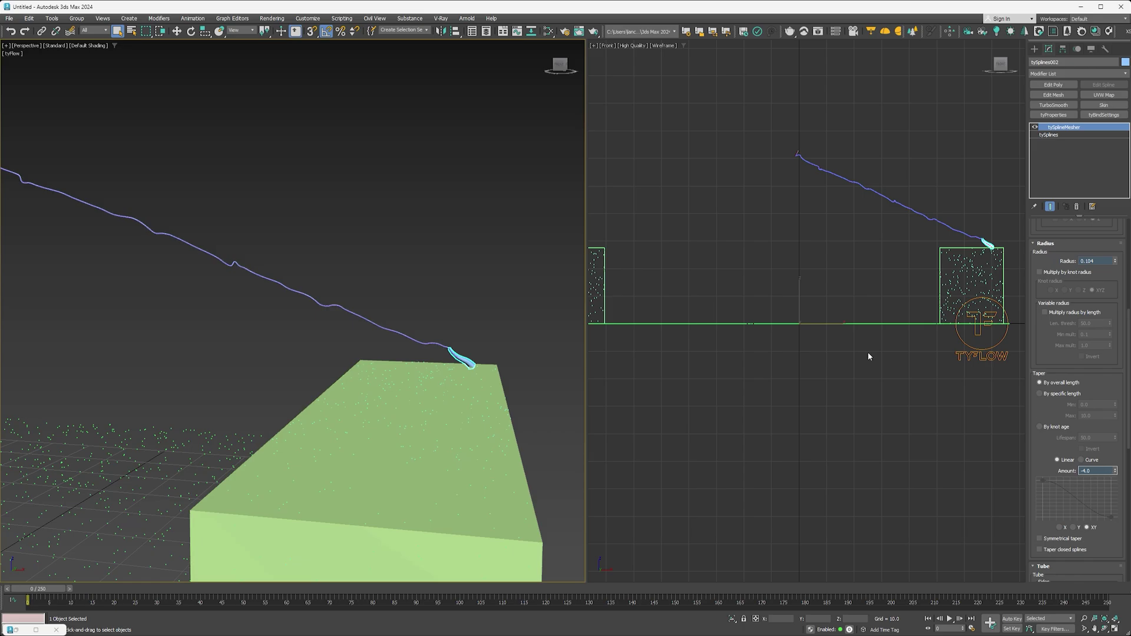
{"action": "scroll", "coordinate": [971, 238], "scroll_direction": "up", "scroll_amount": 10}
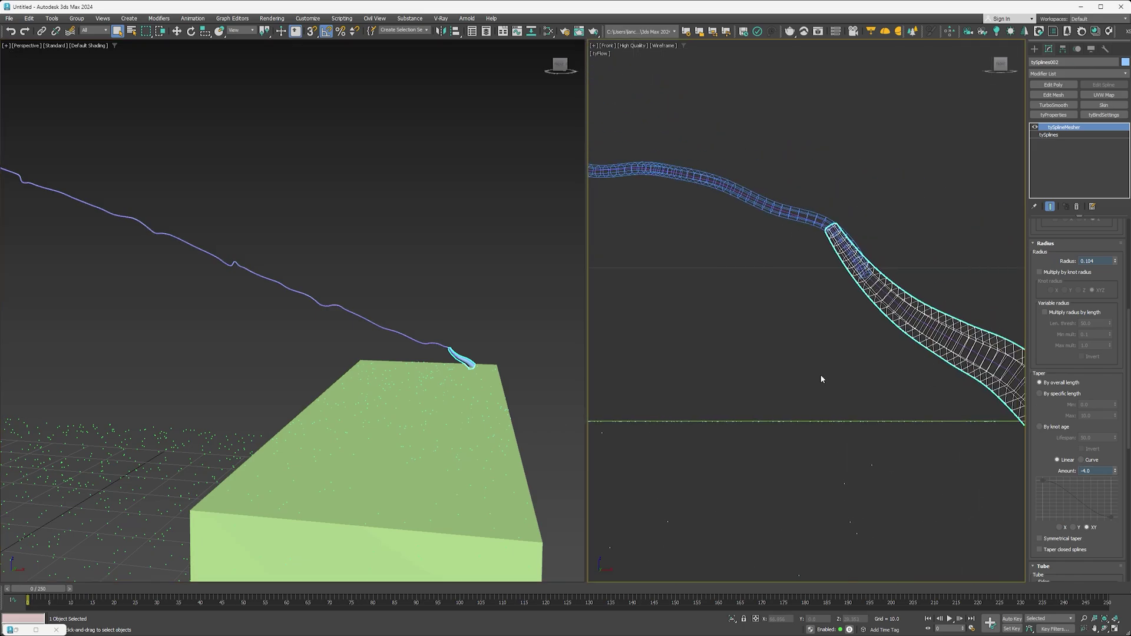
{"action": "scroll", "coordinate": [482, 371], "scroll_direction": "down", "scroll_amount": 5}
{"action": "scroll", "coordinate": [482, 372], "scroll_direction": "up", "scroll_amount": 2}
{"action": "left_click", "coordinate": [485, 347]}
{"action": "key", "text": "/"}
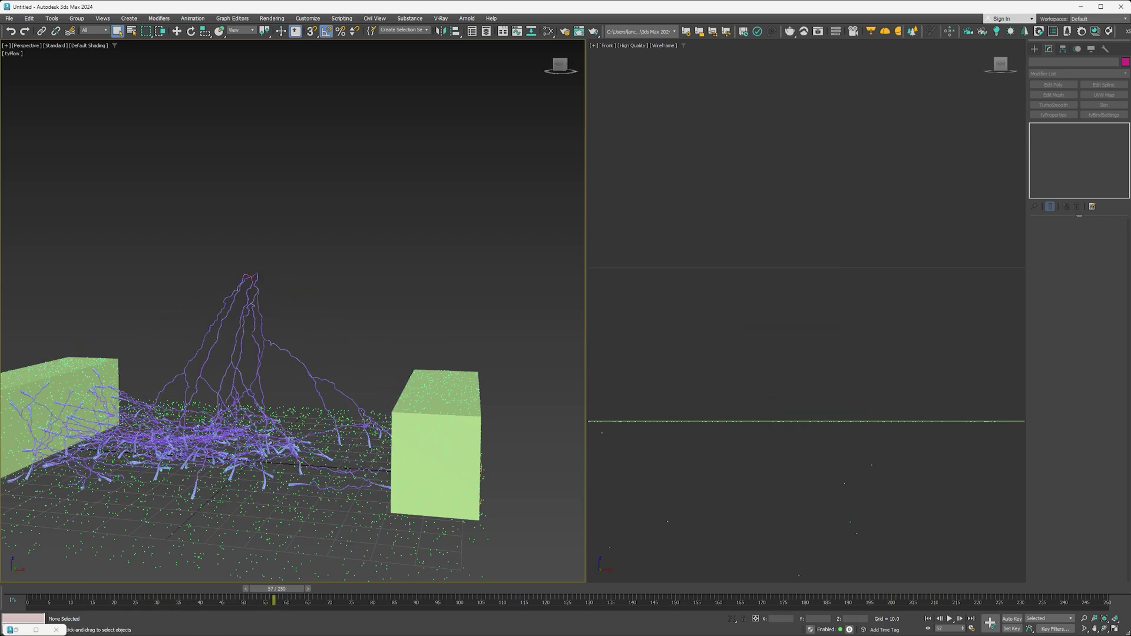
- Thin tySplines002's tubes to a 0.065 radius and scrub through the lightning animation
{"action": "left_click", "coordinate": [194, 486]}
{"action": "scroll", "coordinate": [1080, 493], "scroll_direction": "down", "scroll_amount": 3}
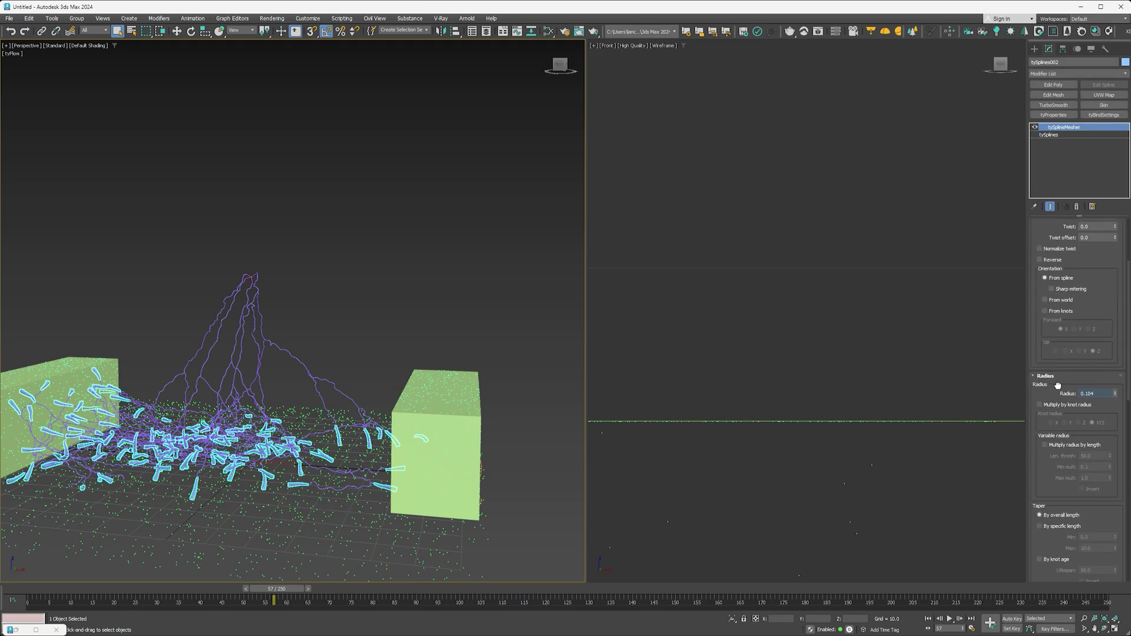
{"action": "key", "text": "z"}
{"action": "left_click_drag", "start_coordinate": [1116, 398], "coordinate": [1124, 420]}
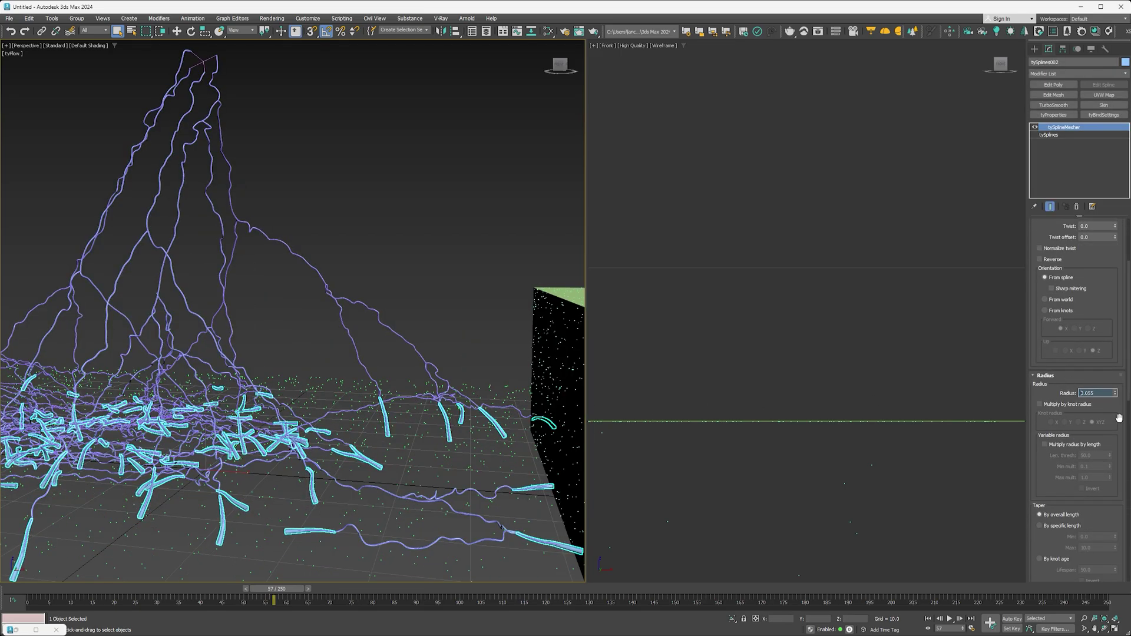
{"action": "scroll", "coordinate": [441, 366], "scroll_direction": "down", "scroll_amount": 5}
{"action": "left_click", "coordinate": [284, 416]}
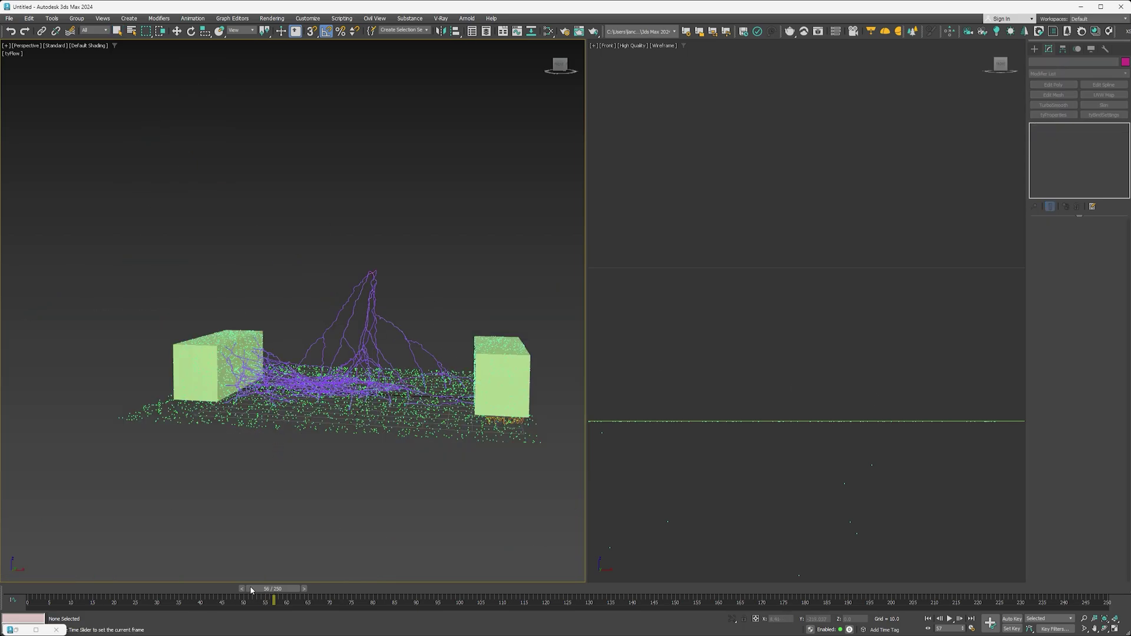
{"action": "left_click_drag", "start_coordinate": [277, 590], "coordinate": [360, 592]}
{"action": "scroll", "coordinate": [317, 342], "scroll_direction": "up", "scroll_amount": 4}
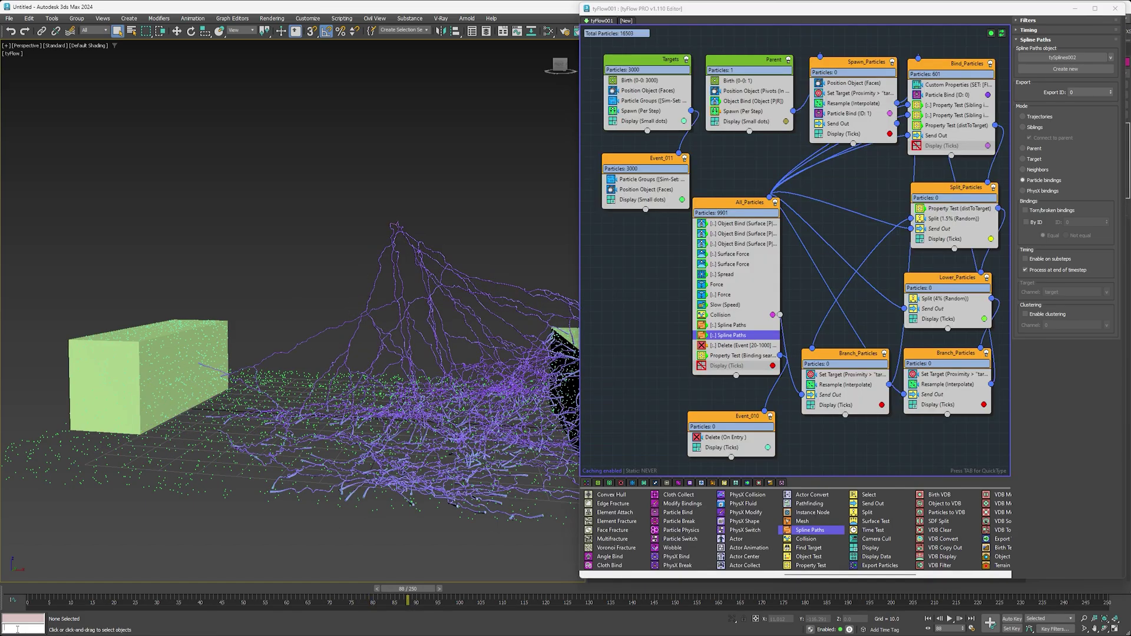
{"action": "left_click", "coordinate": [52, 589]}
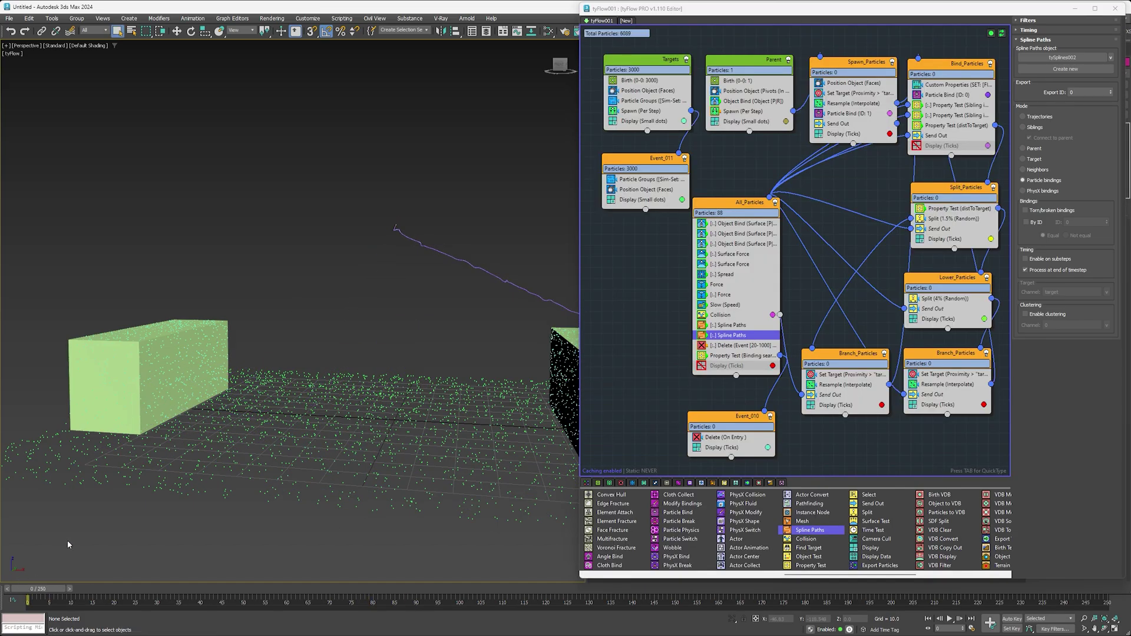
- At frame 0, re-enable the greyed Display operator in All_Particles for a magenta preview
{"action": "middle_click_drag", "start_coordinate": [501, 294], "coordinate": [476, 288], "text": "alt"}
{"action": "left_click", "coordinate": [701, 366]}
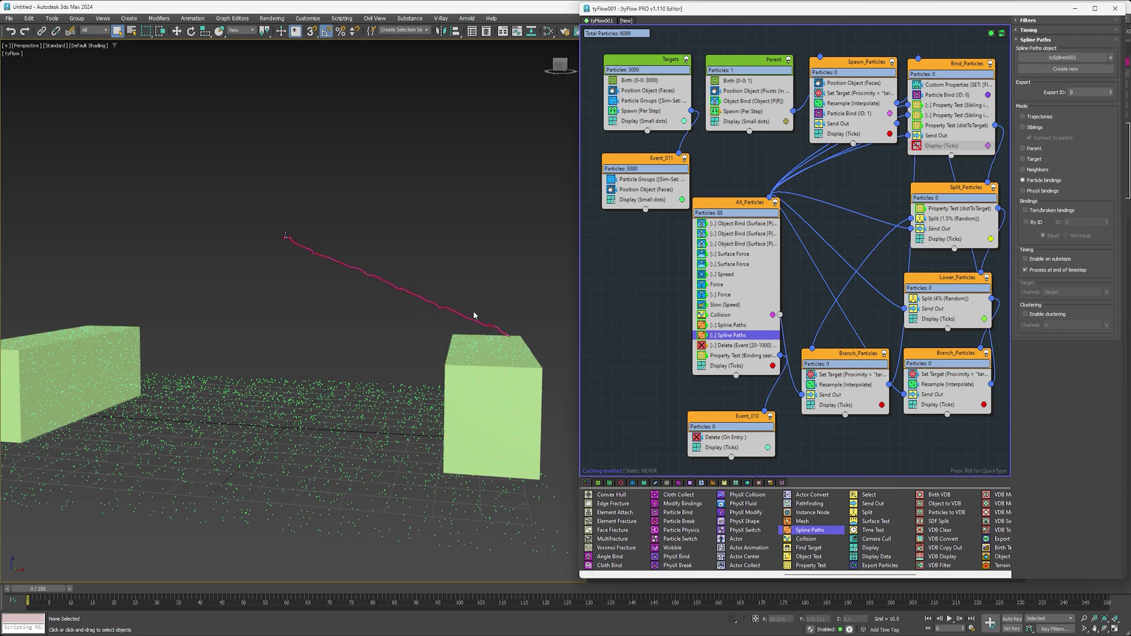
{"action": "scroll", "coordinate": [741, 538], "scroll_direction": "up", "scroll_amount": 5}
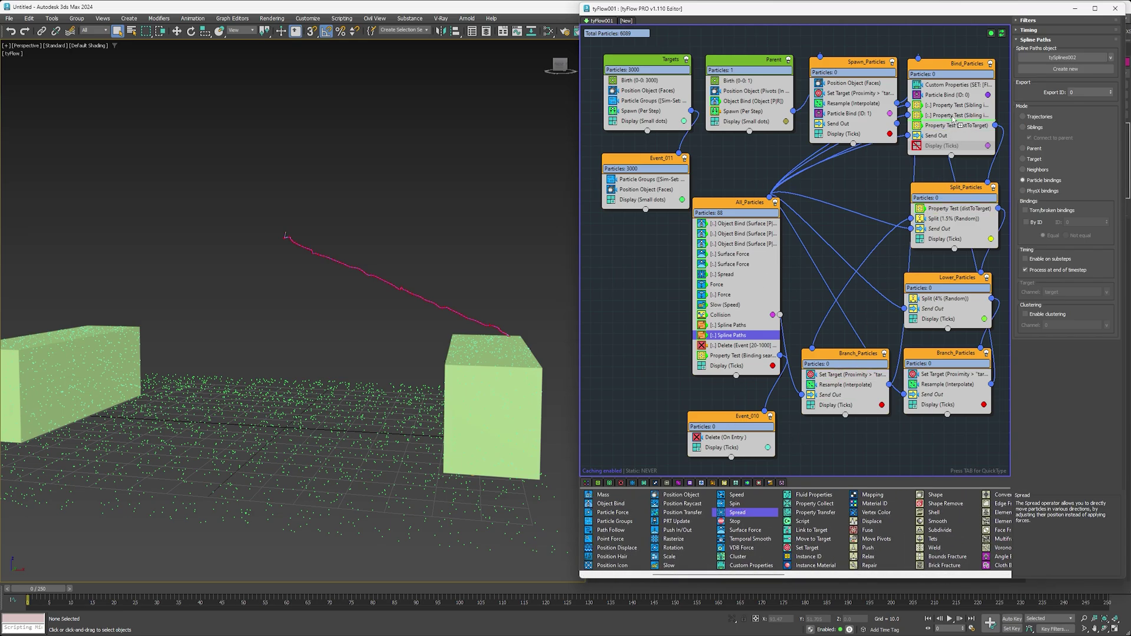
- Give Bind_Particles a Spread operator with Curl (perlin) noise, strength 1.5, scale 5.0, then preview the arc
{"action": "left_click_drag", "start_coordinate": [937, 122], "coordinate": [938, 124]}
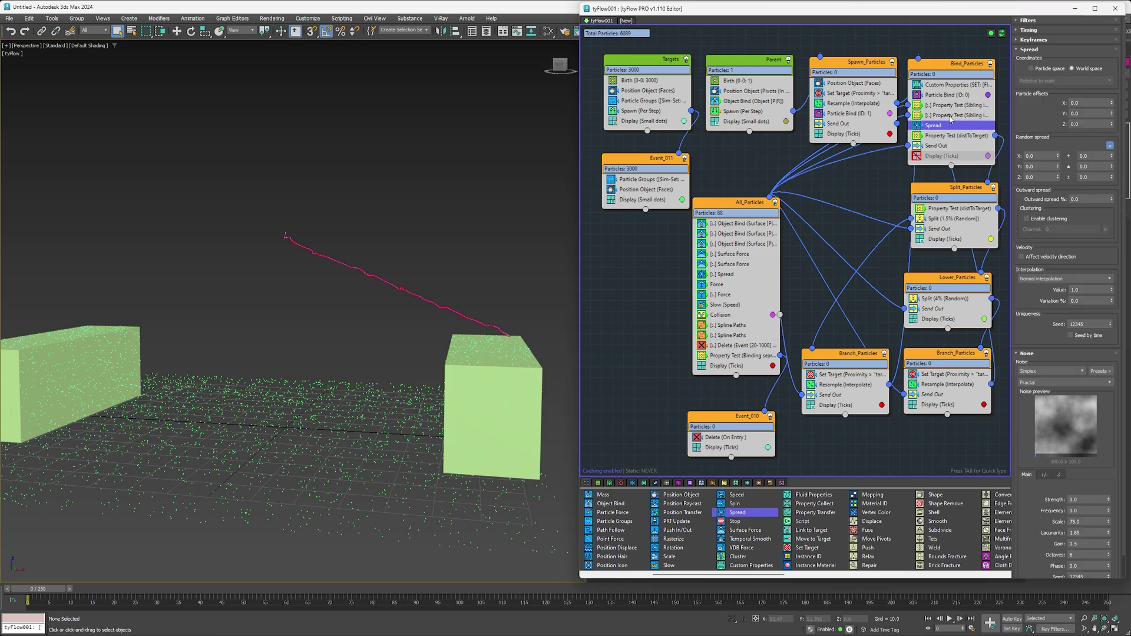
{"action": "scroll", "coordinate": [1099, 462], "scroll_direction": "down", "scroll_amount": 1}
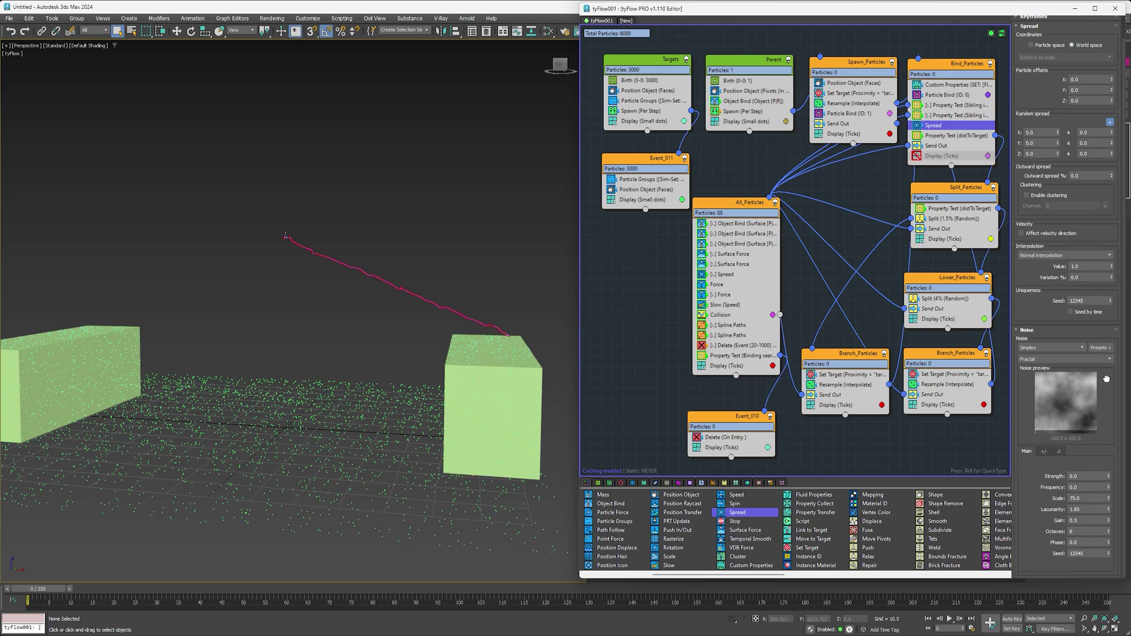
{"action": "left_click", "coordinate": [1042, 349]}
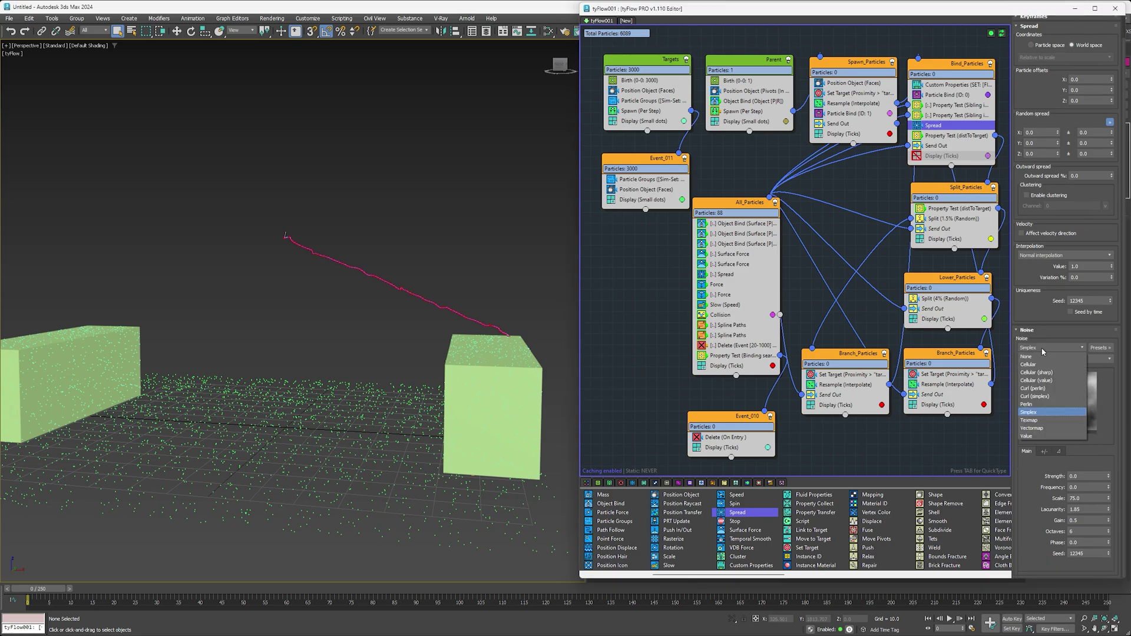
{"action": "left_click", "coordinate": [1023, 389]}
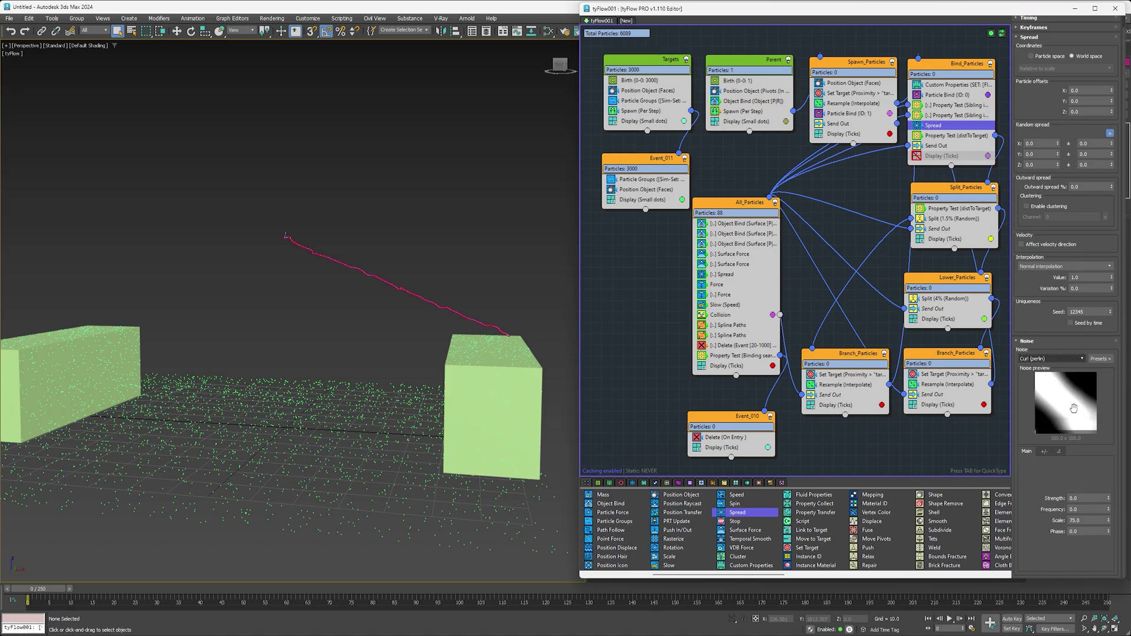
{"action": "left_click", "coordinate": [1103, 500]}
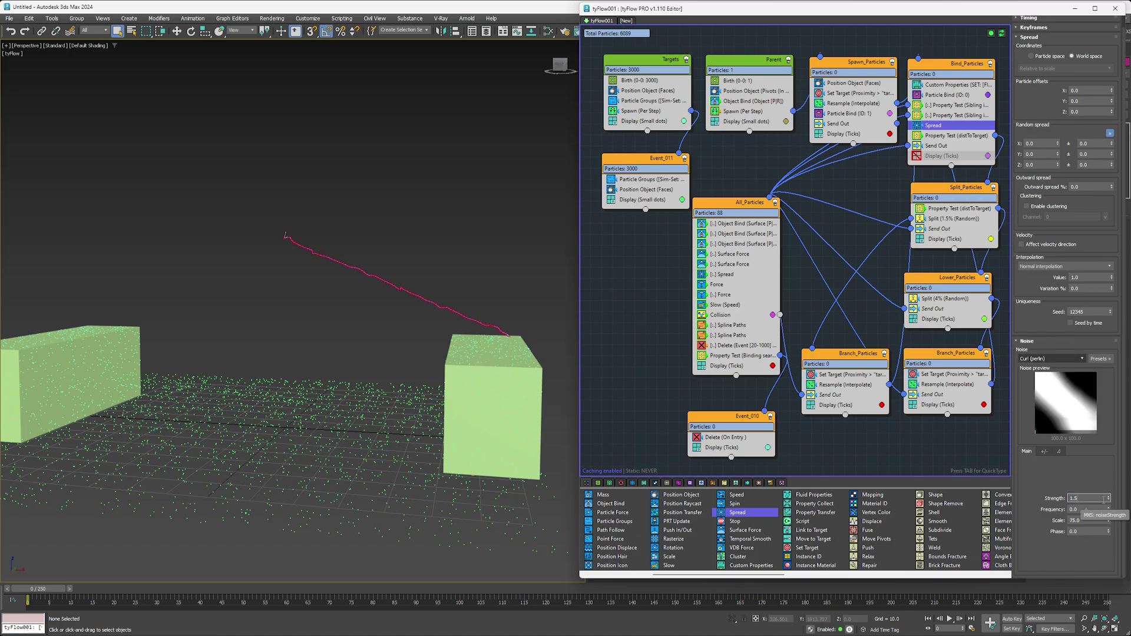
{"action": "left_click", "coordinate": [1104, 499]}
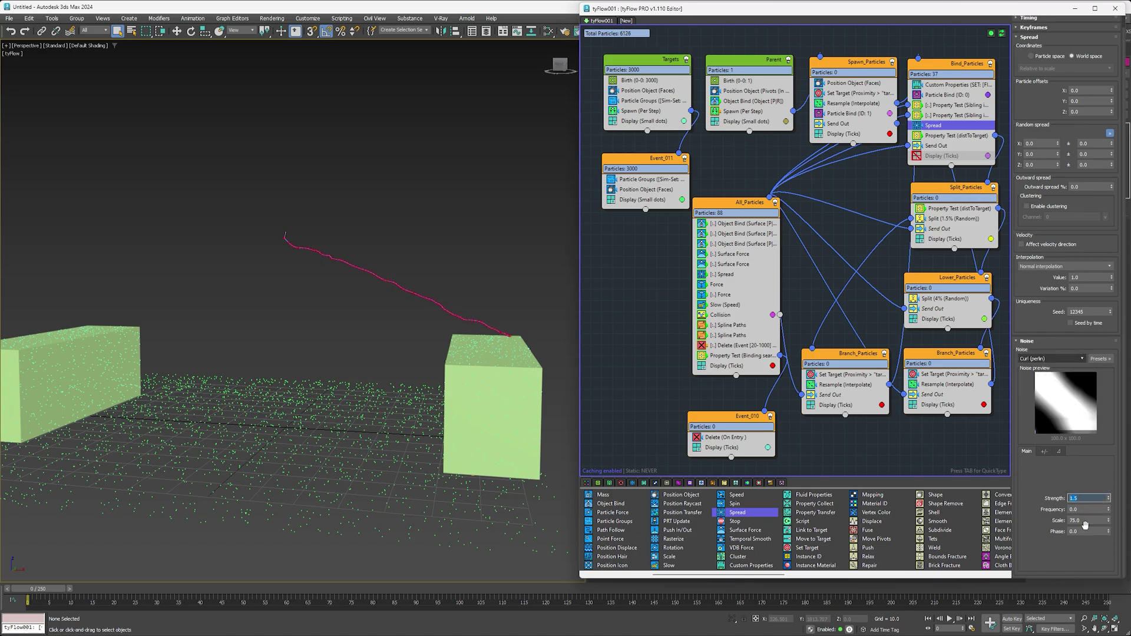
{"action": "left_click", "coordinate": [1084, 522]}
{"action": "type", "text": "5"}
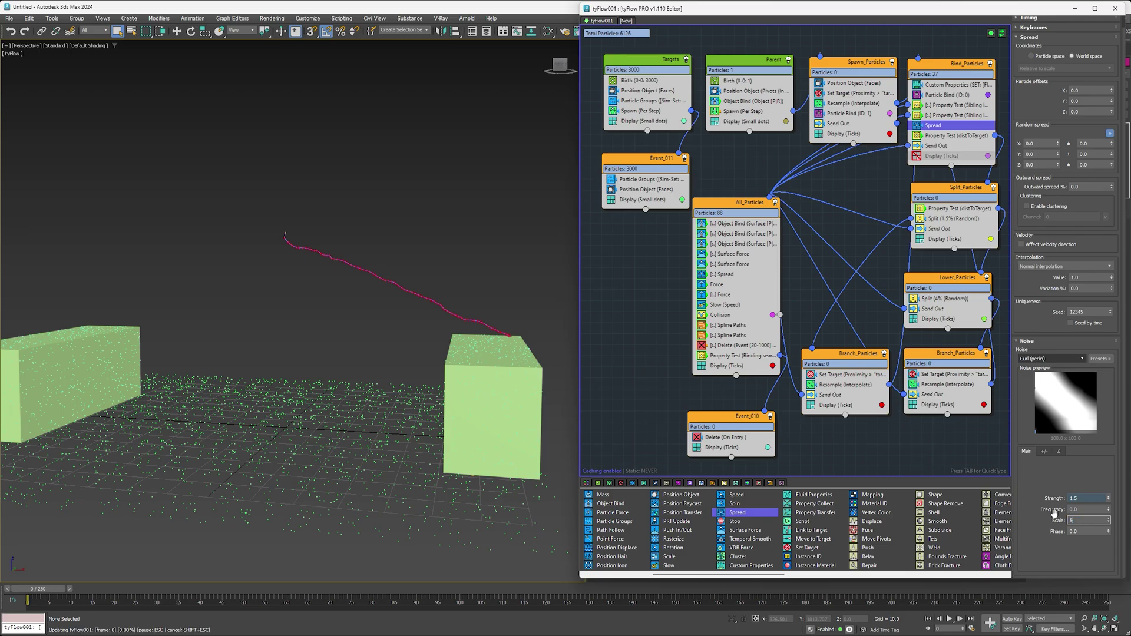
{"action": "key", "text": "Return"}
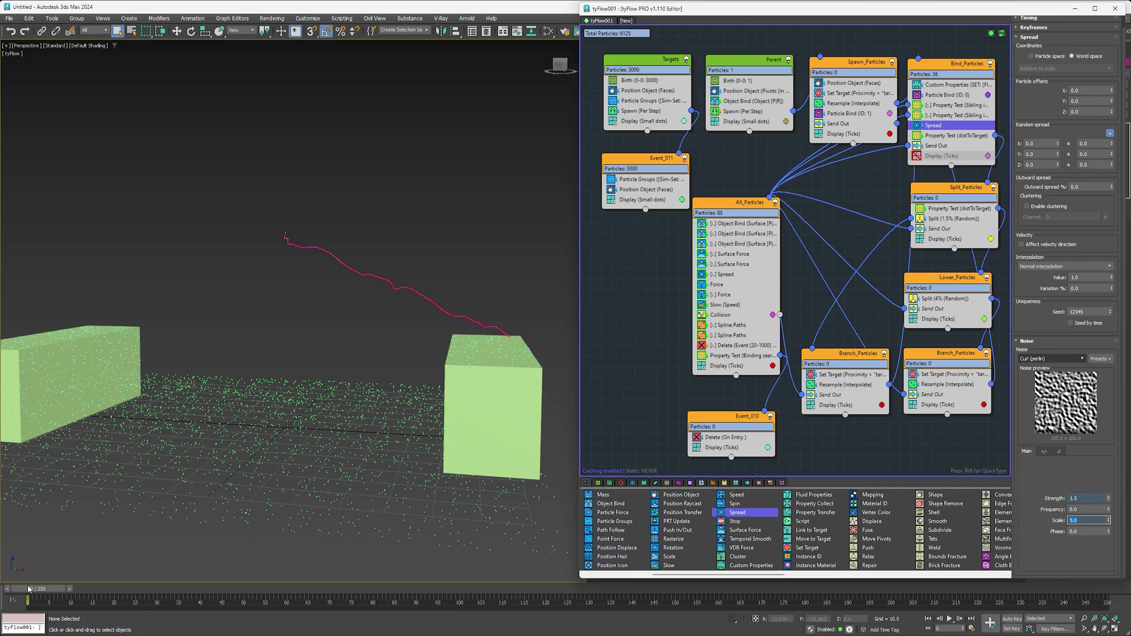
{"action": "mouse_move", "coordinate": [29, 588]}
{"action": "left_mouse_down"}
{"action": "mouse_move", "coordinate": [154, 583]}
{"action": "mouse_move", "coordinate": [106, 575]}
{"action": "mouse_move", "coordinate": [28, 588]}
{"action": "left_mouse_up"}
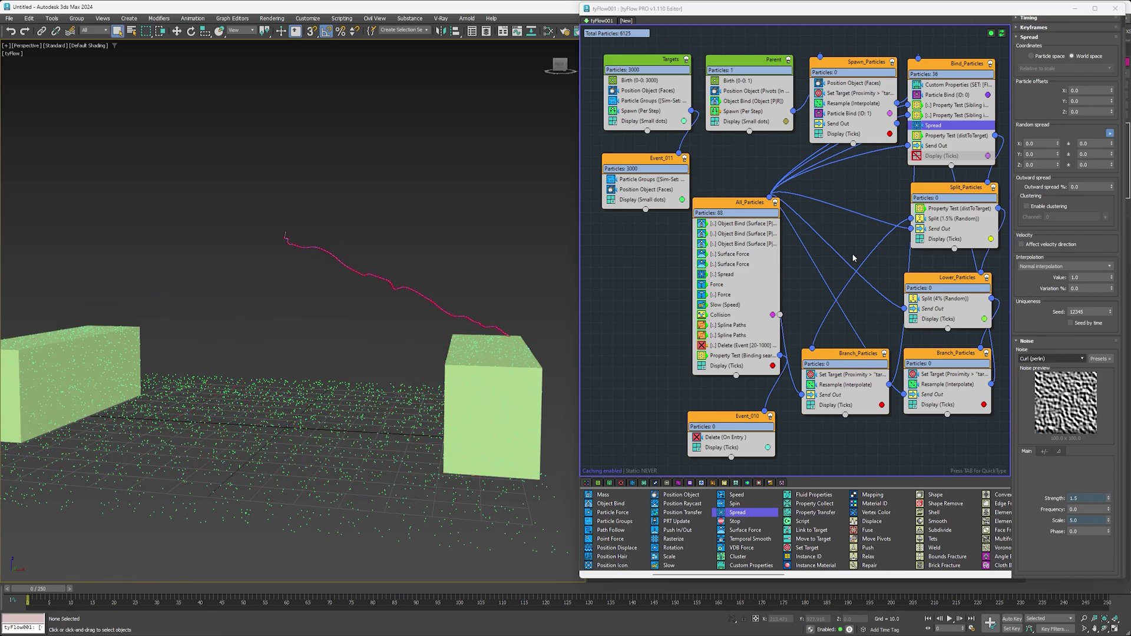